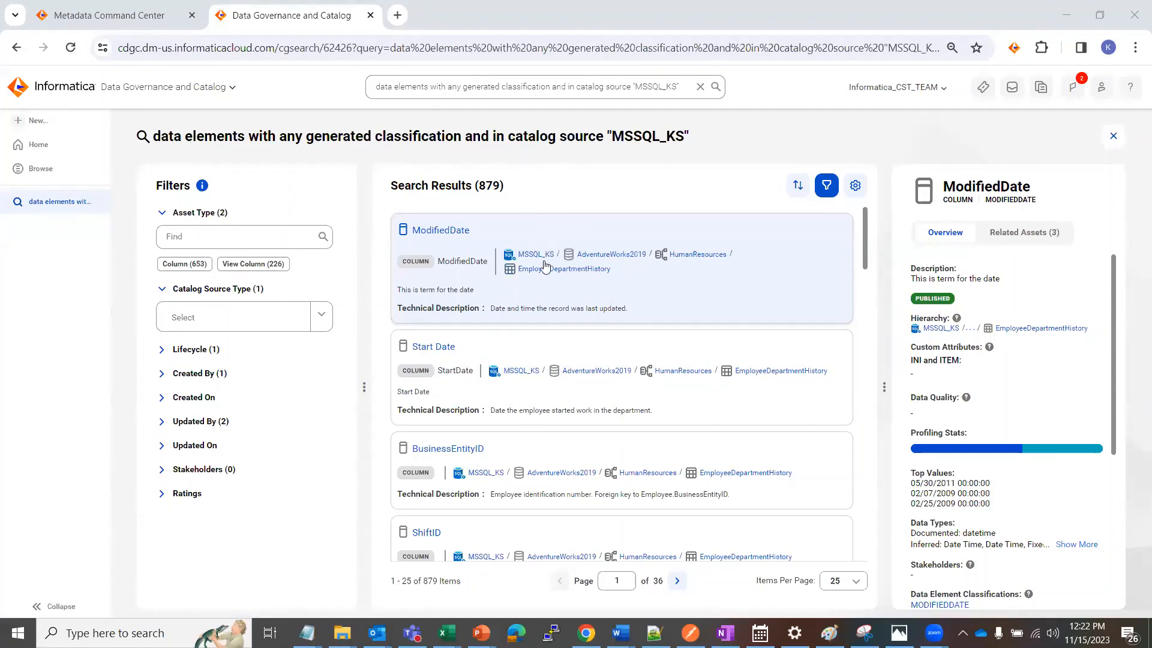
Review the search results and query for data elements with any generated classification in catalog source "MSSQL_KS"
scroll(646, 285, "down", 3)
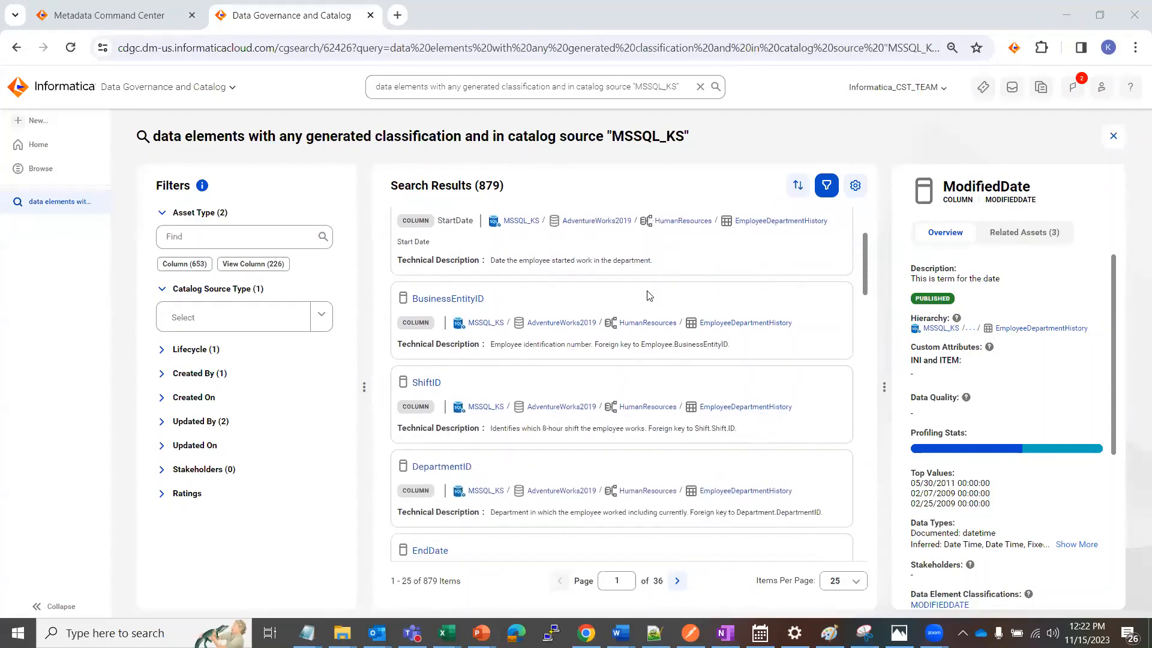
scroll(647, 295, "up", 3)
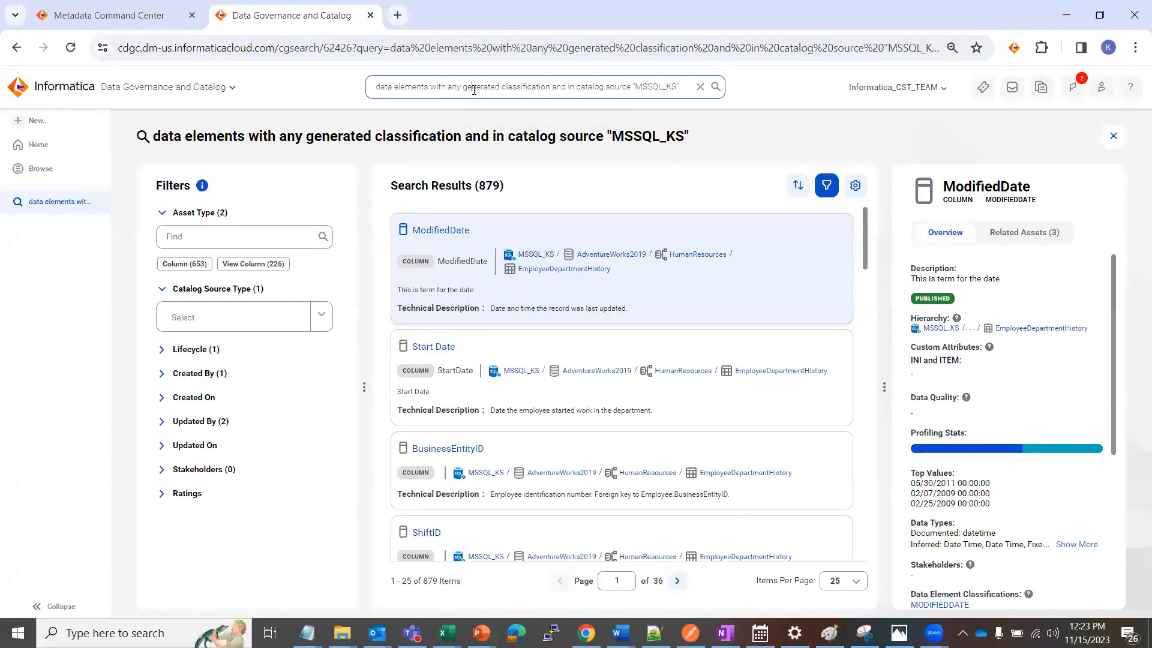
left_click(471, 89)
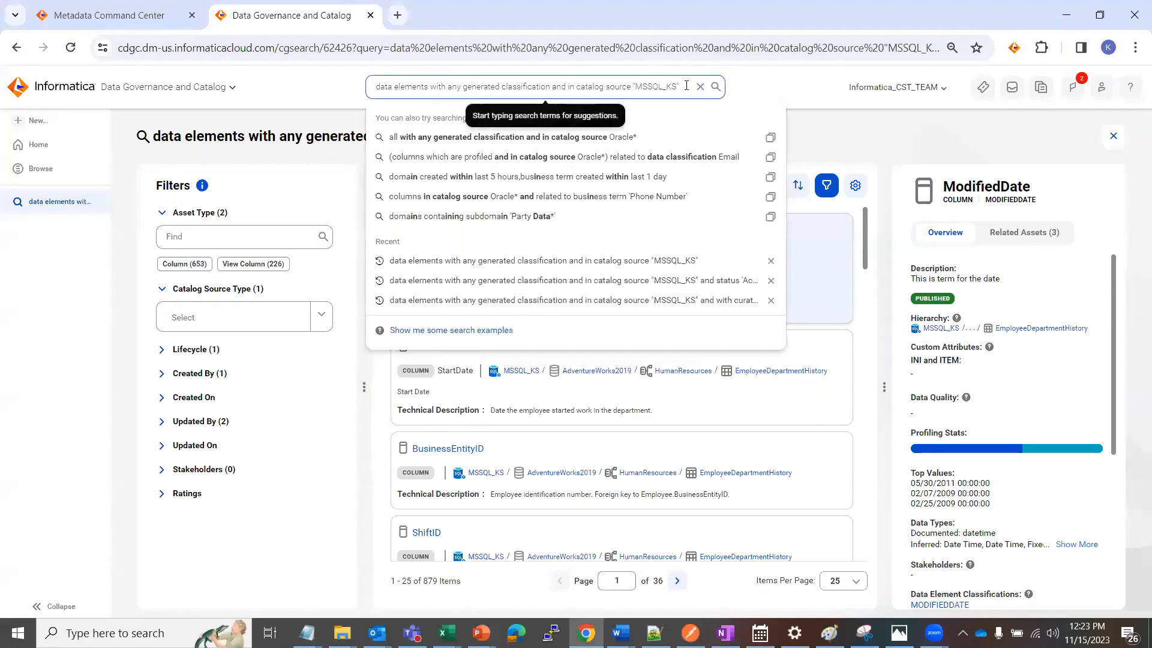
left_click(589, 220)
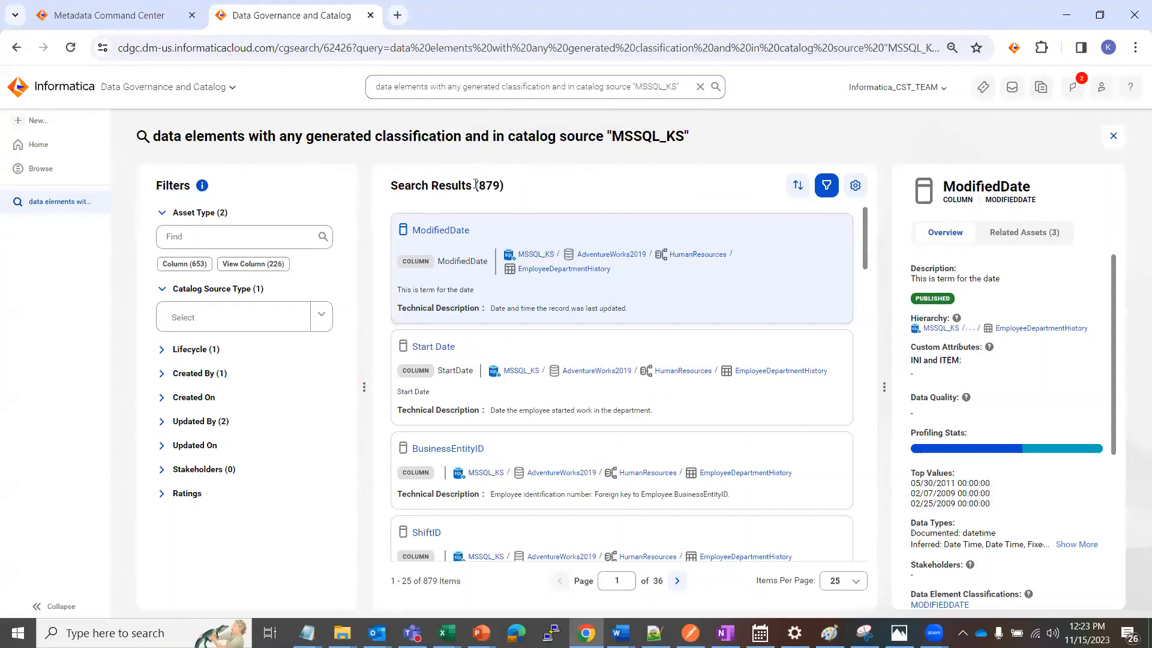
Open the export settings for the search results and select the suggested file name
left_click(857, 190)
left_click(807, 225)
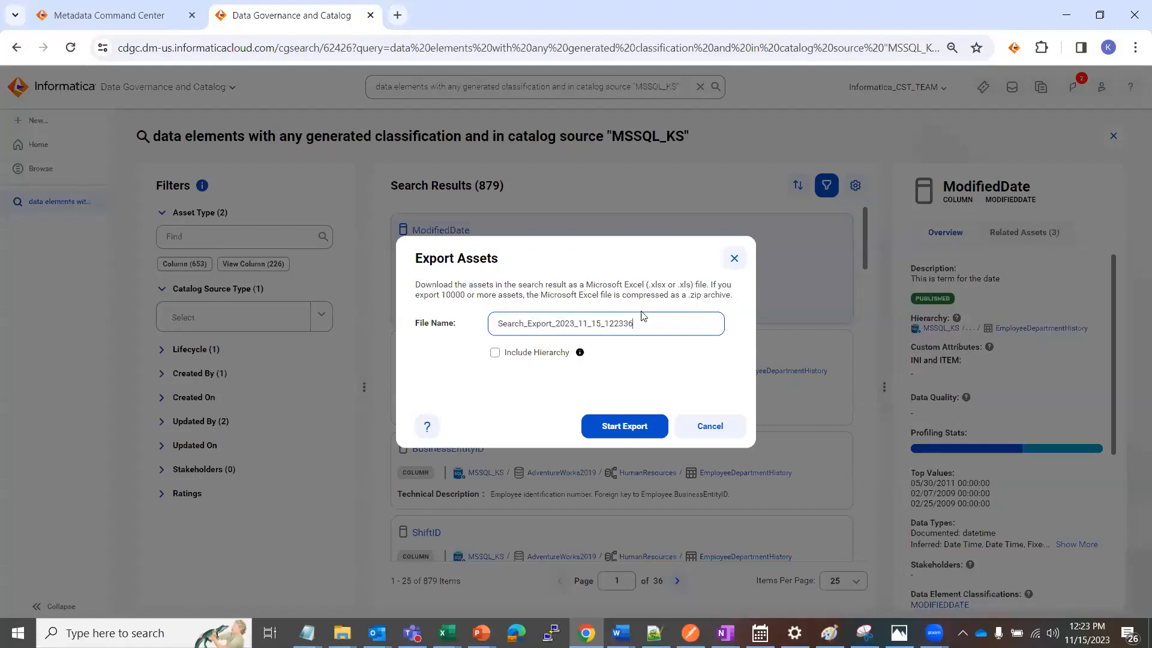
left_click_drag(641, 318, 482, 331)
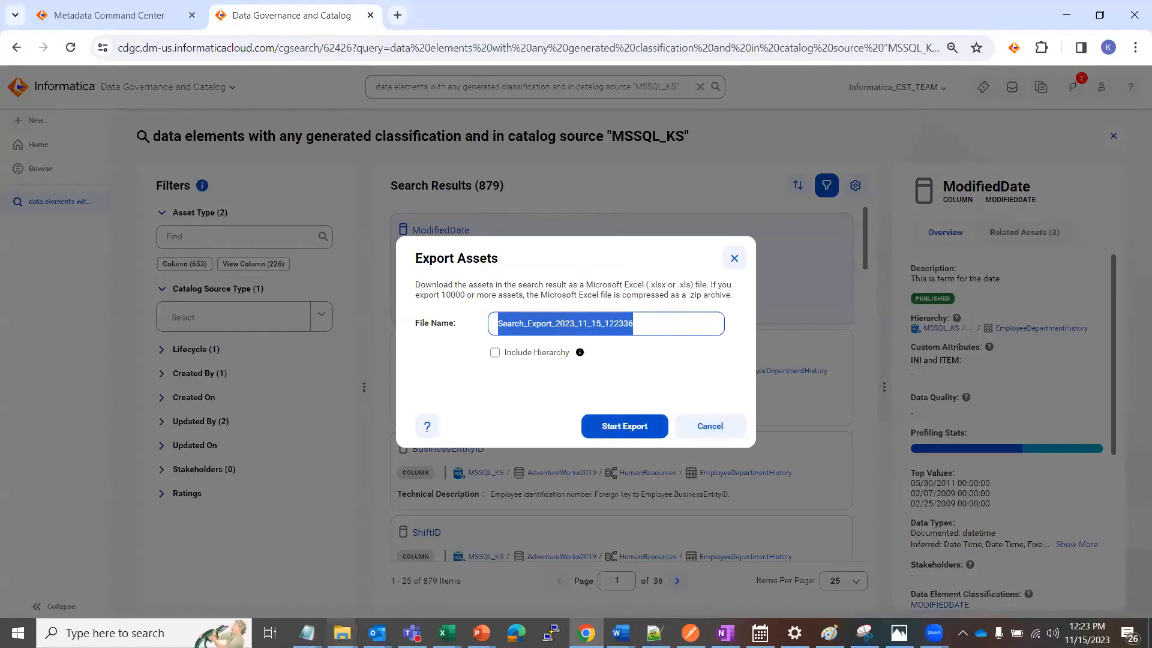
Switch to File Explorer and open the GDC_MSSQL_KS workbook from the Downloads folder
left_click(341, 633)
left_click(54, 575)
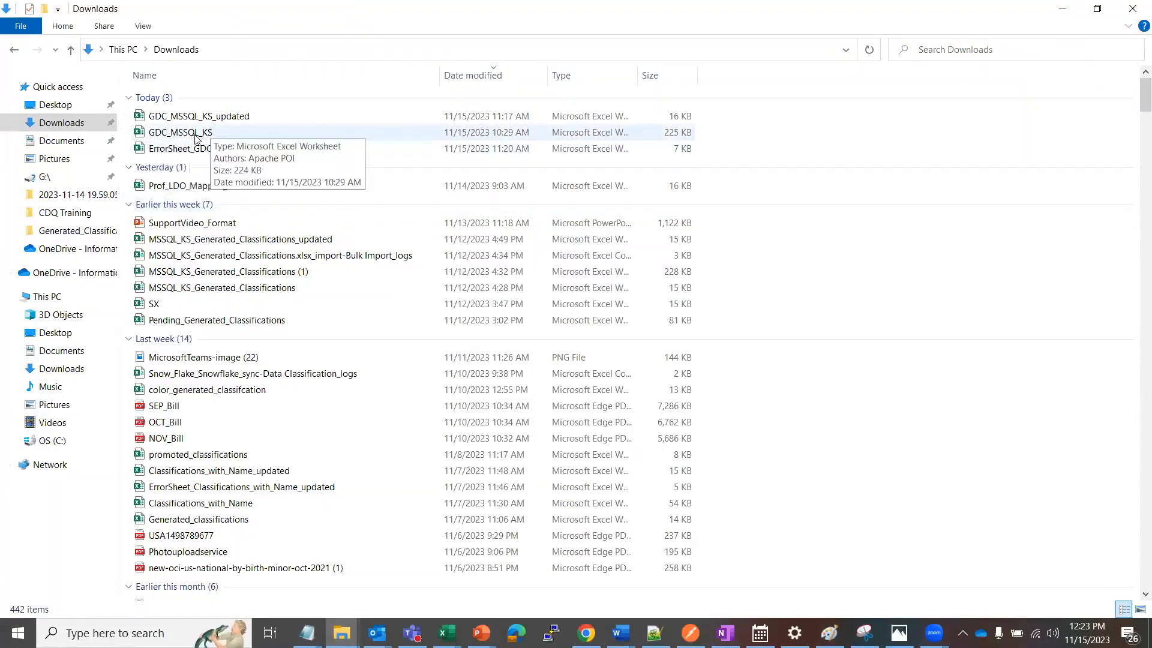
double_click(200, 133)
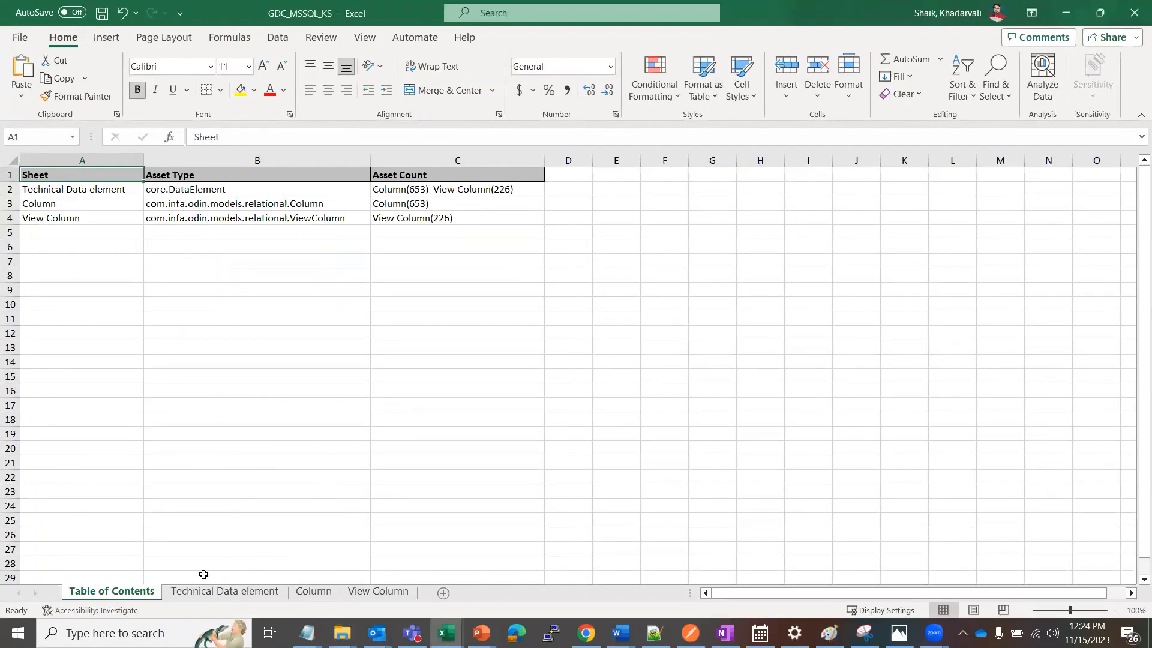
Look through the Technical Data element, Column and View Column sheets, and return to Technical Data element
left_click(214, 593)
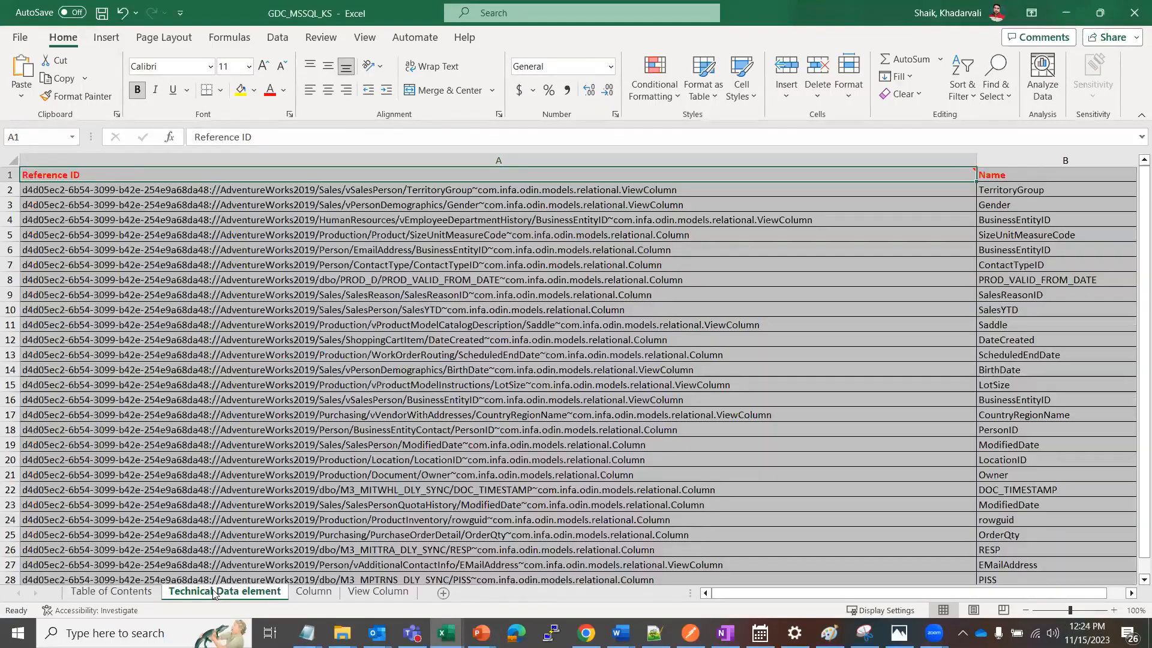
left_click(306, 594)
left_click(382, 593)
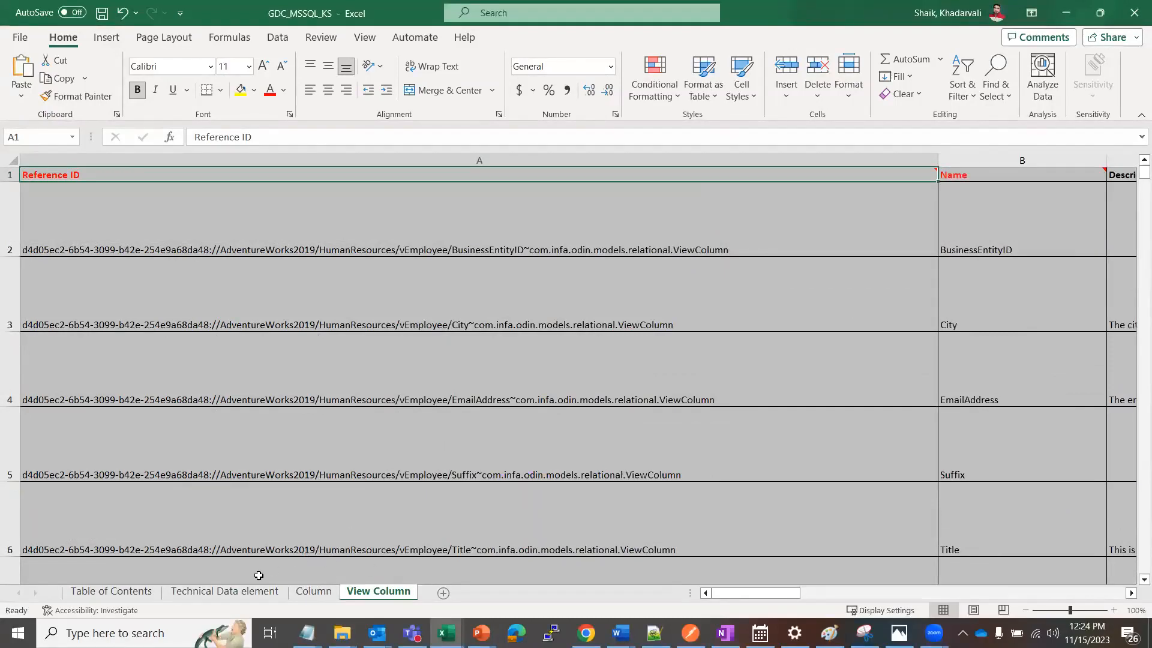
left_click(240, 591)
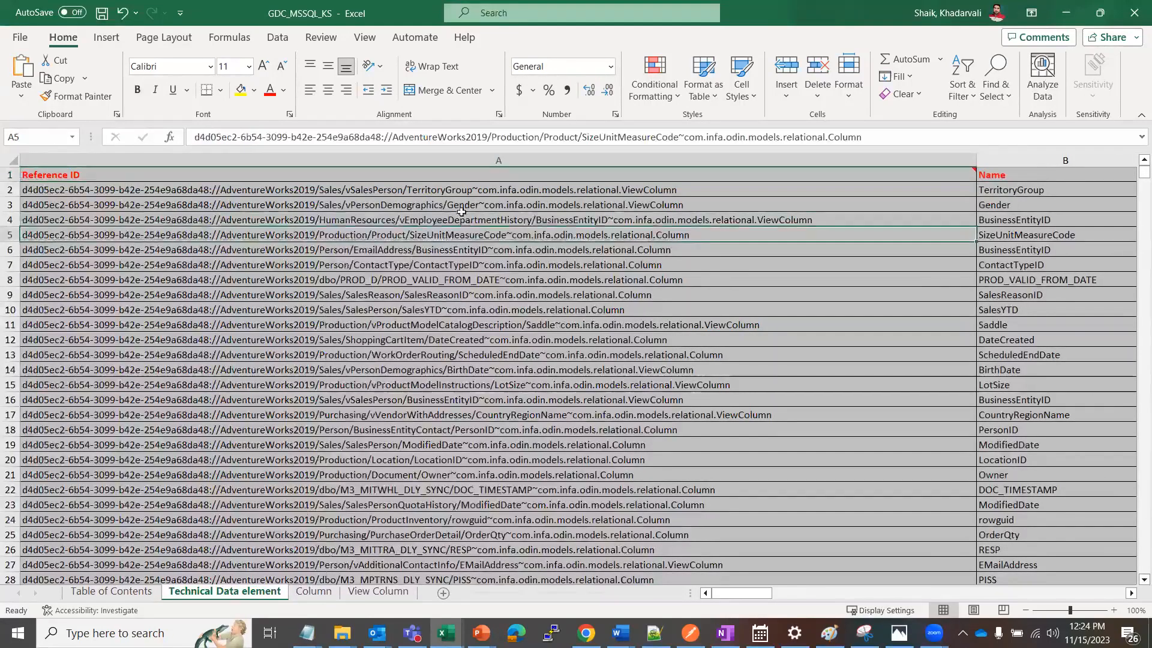
Examine the Reference ID, Name, Catalog Source, Parent: Technical Data Set and Asset Type columns of the Technical Data element sheet
mouse_move(393, 172)
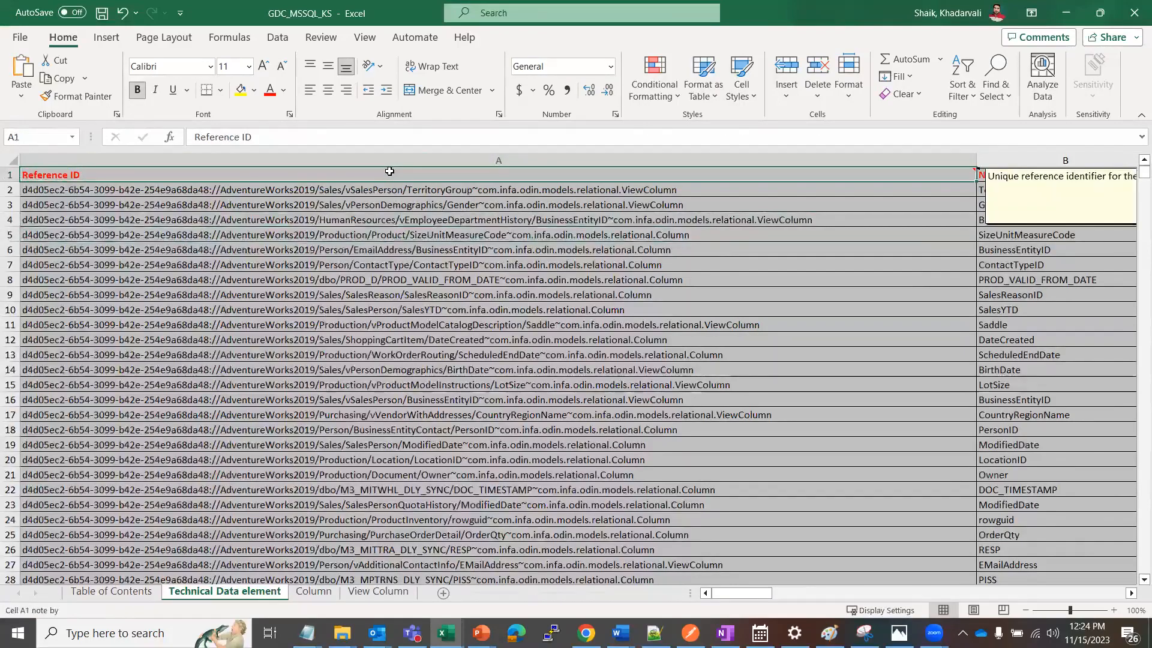
key("Right")
key("Right")
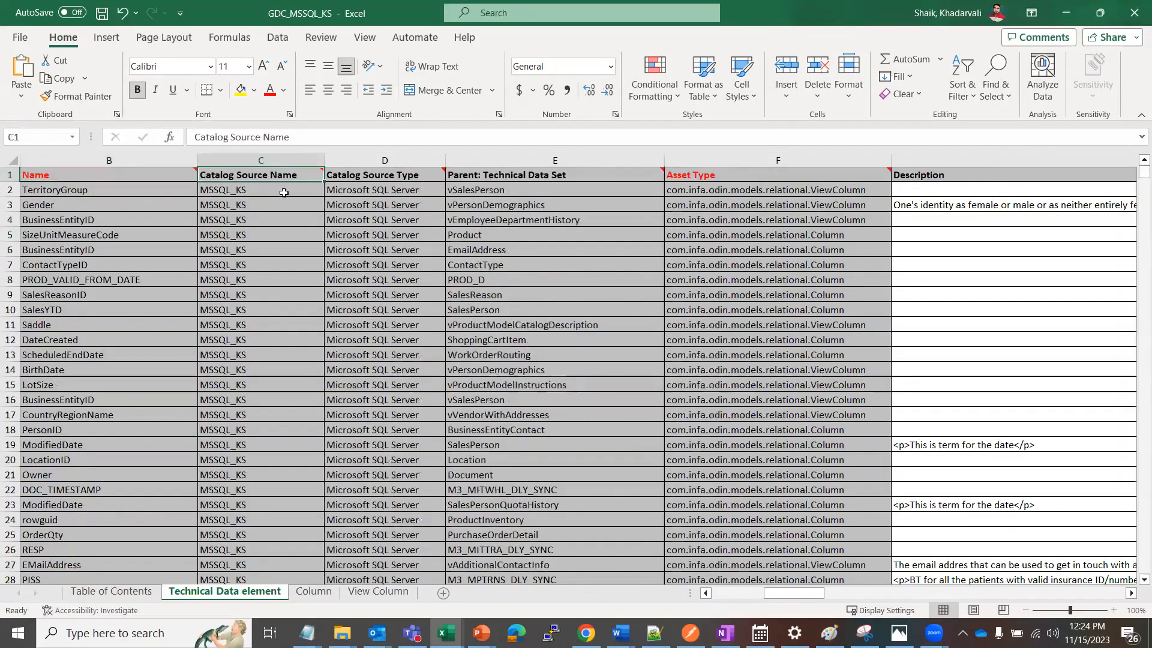
key("Left")
key("Left")
key("Right")
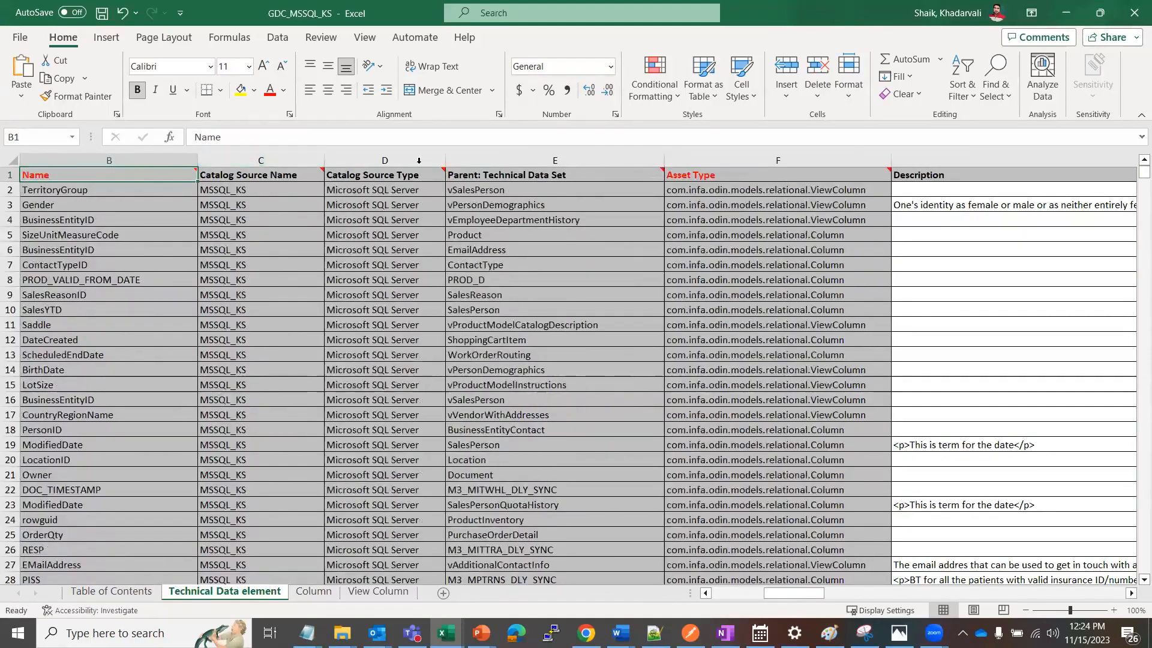
left_click(389, 154)
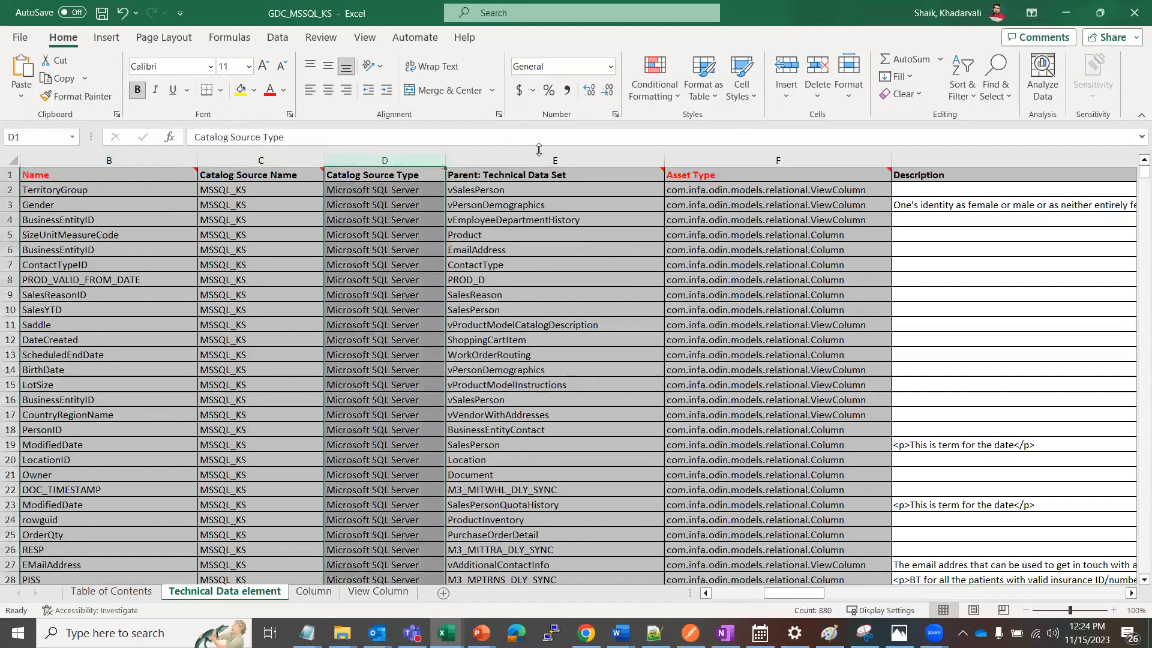
left_click(514, 155, "shift")
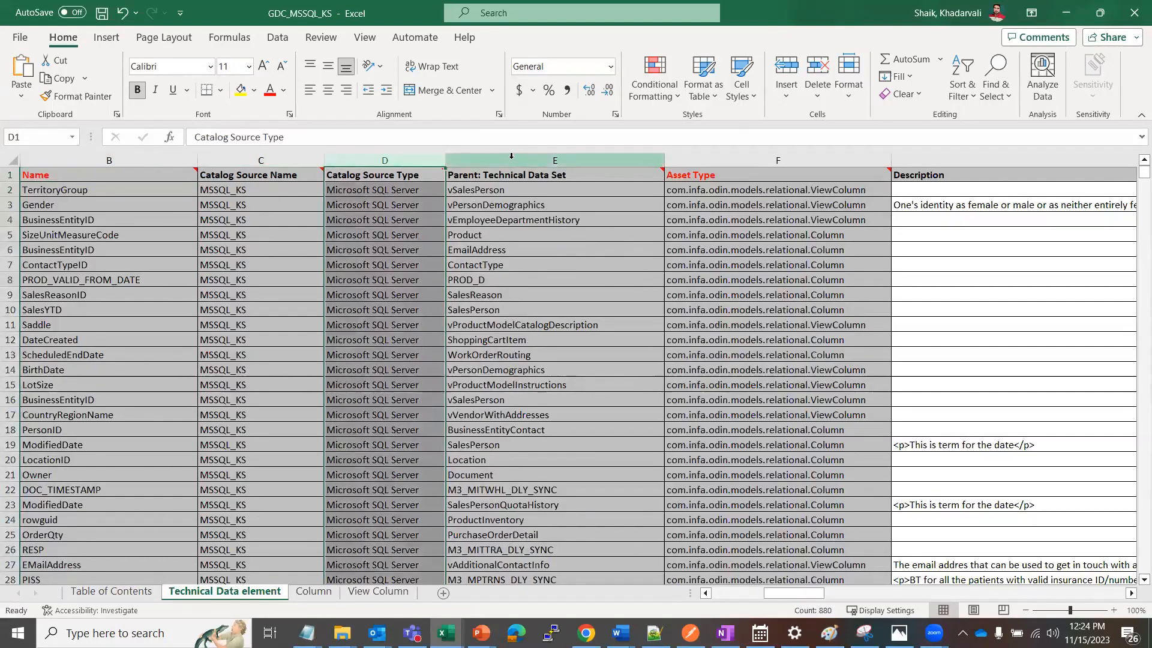
left_click(511, 156)
left_click(733, 162, "shift")
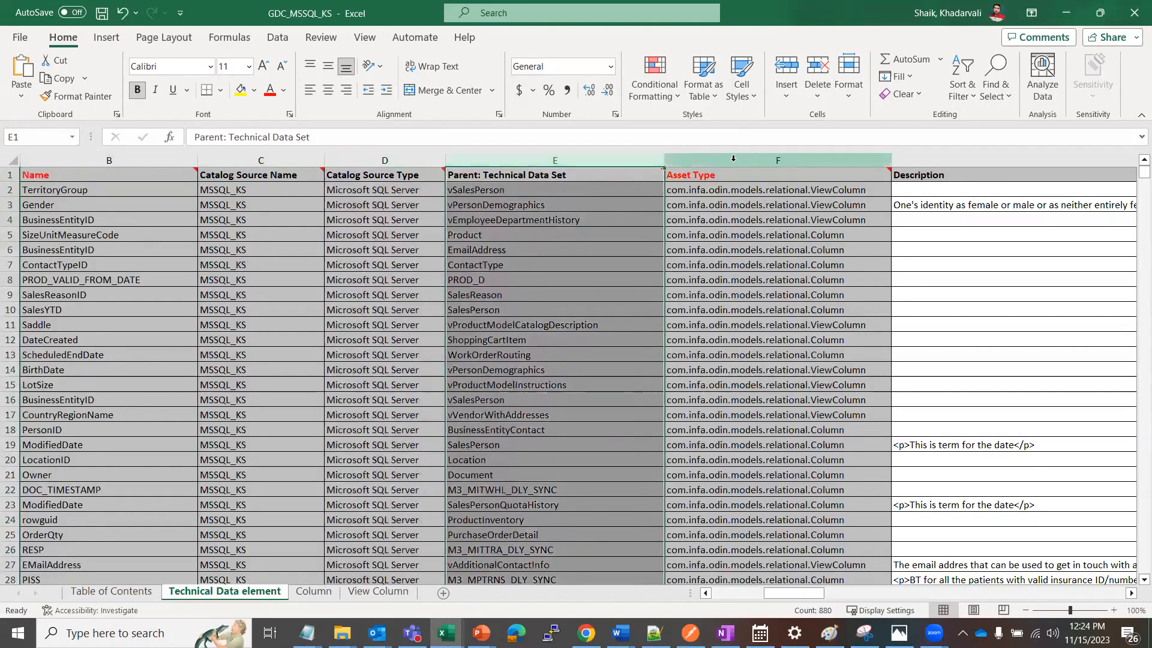
left_click(834, 187)
left_click(826, 156)
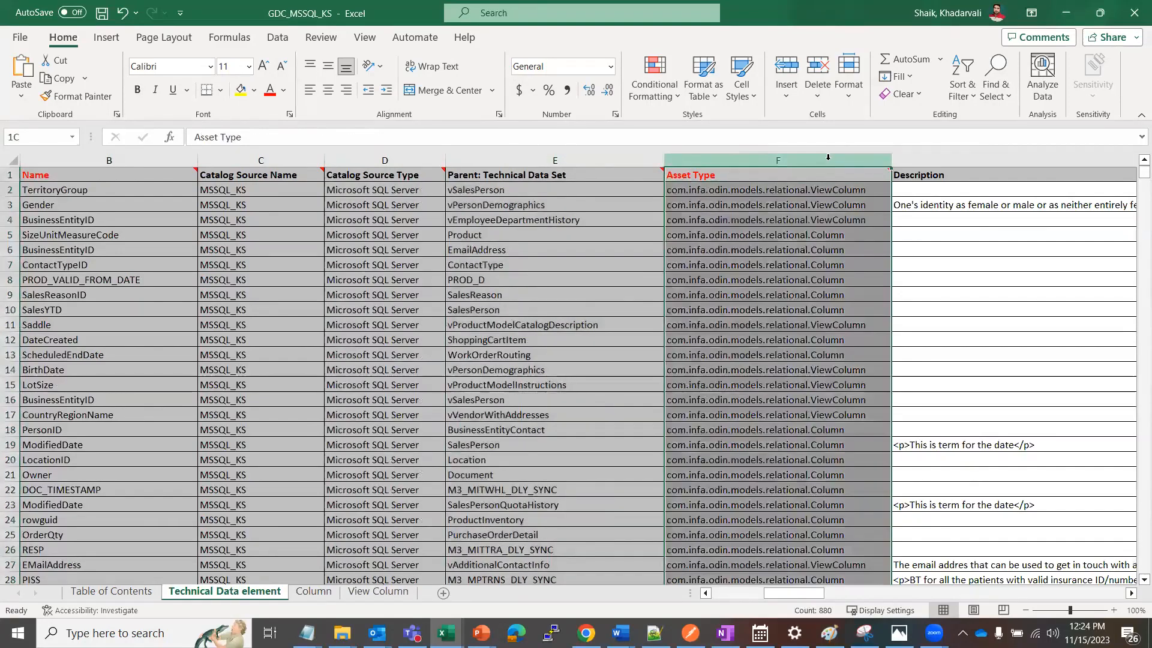
Examine the Description, business name, glossary, classification and Inferred Business Description columns of the same sheet
left_click(928, 155)
key("Return")
key("Return")
key("Return")
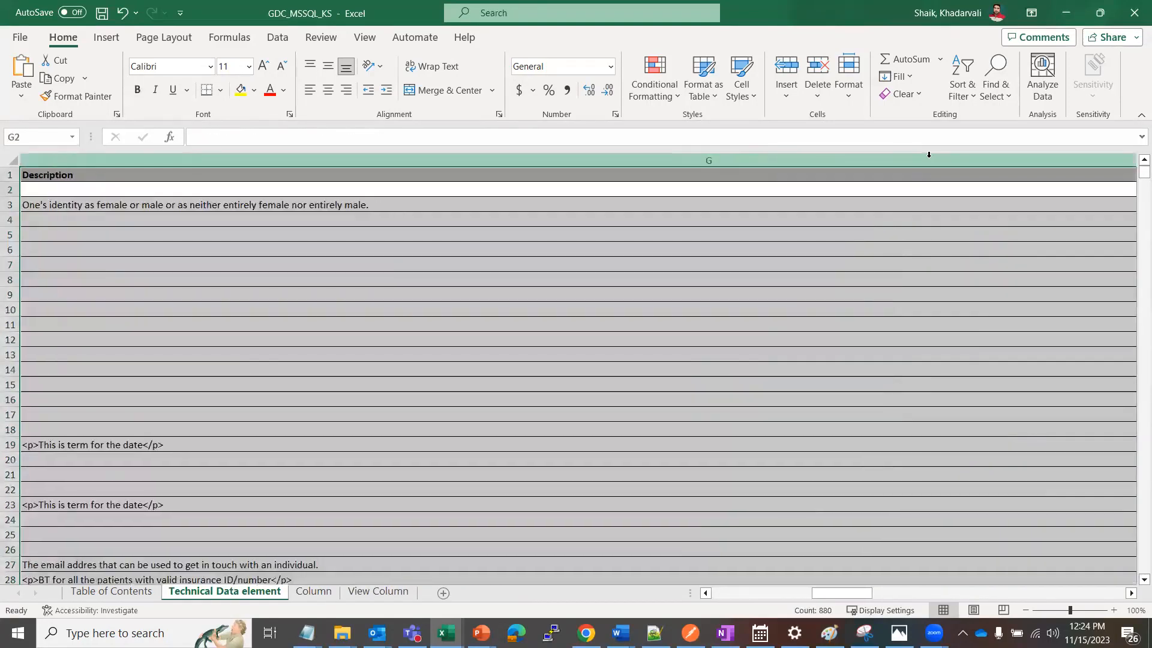
key("Return")
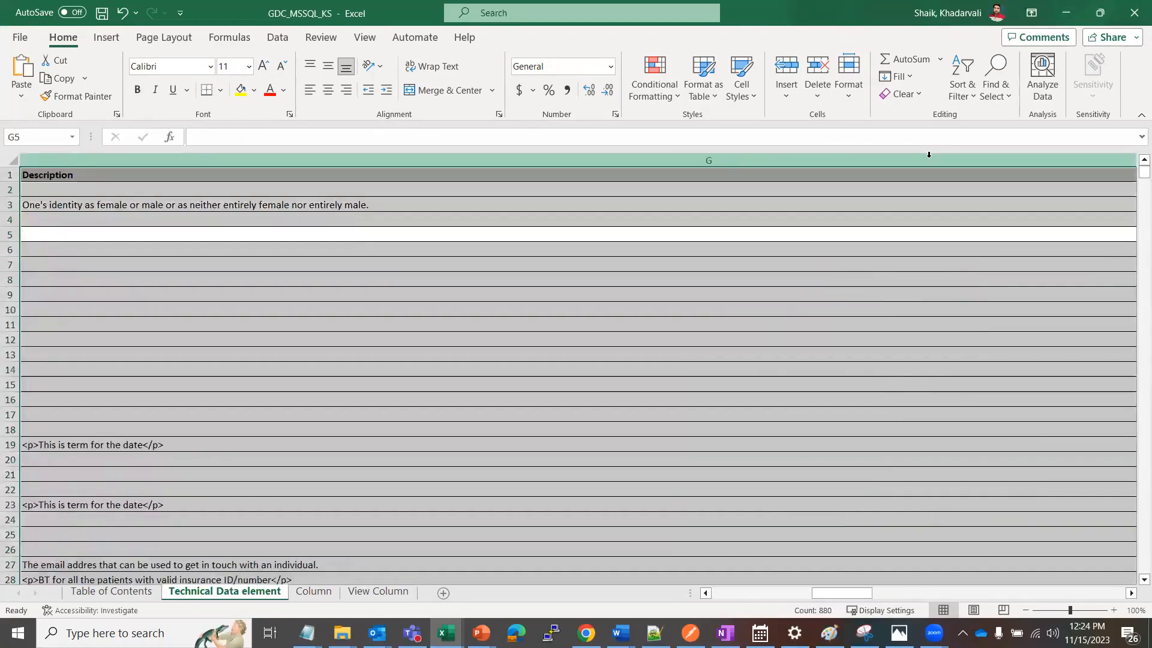
key("Return")
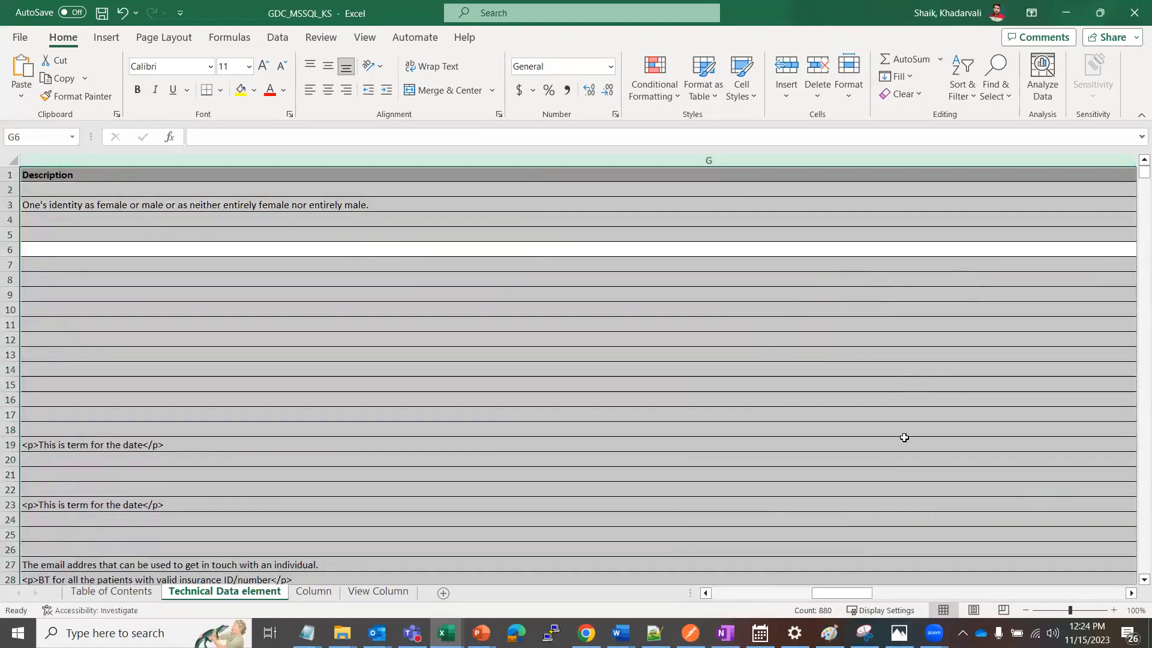
left_click(1131, 593)
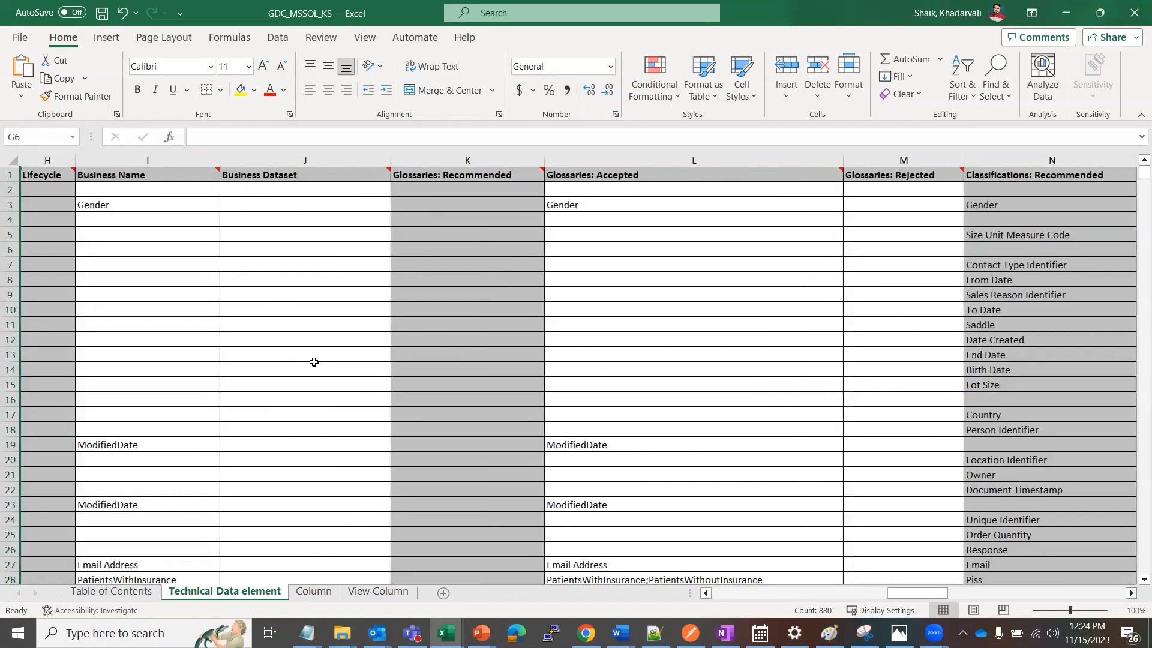
left_click(149, 191)
key("Right")
key("Right")
key("Right")
key("Right")
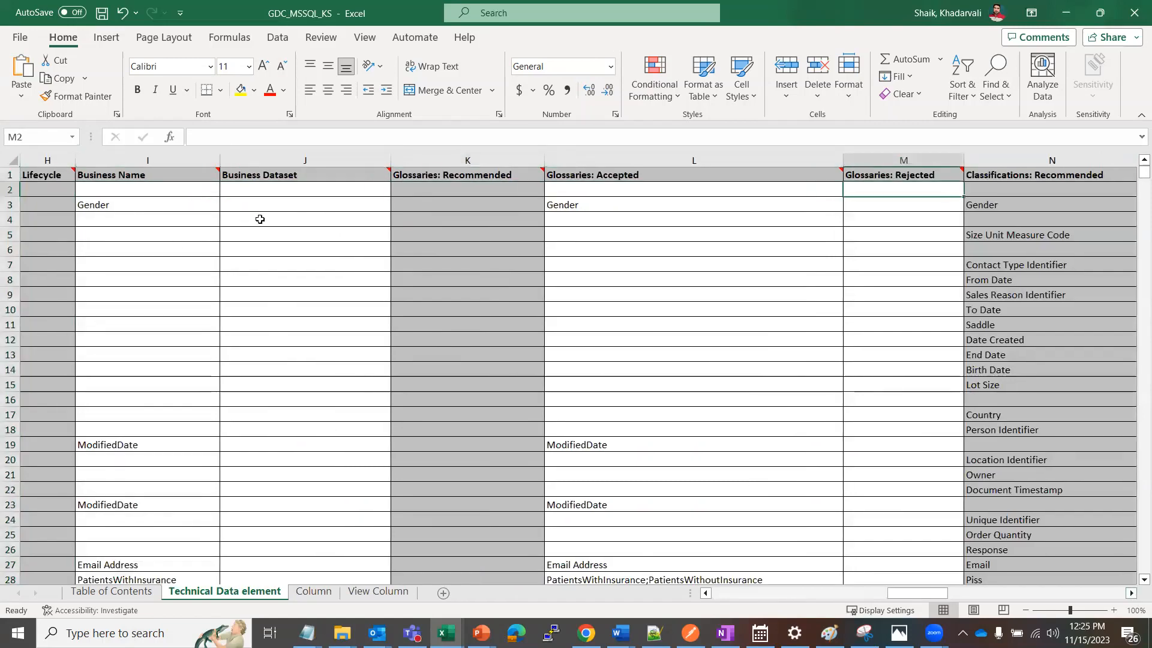
key("Right")
key("Right")
key("Right")
key("Right")
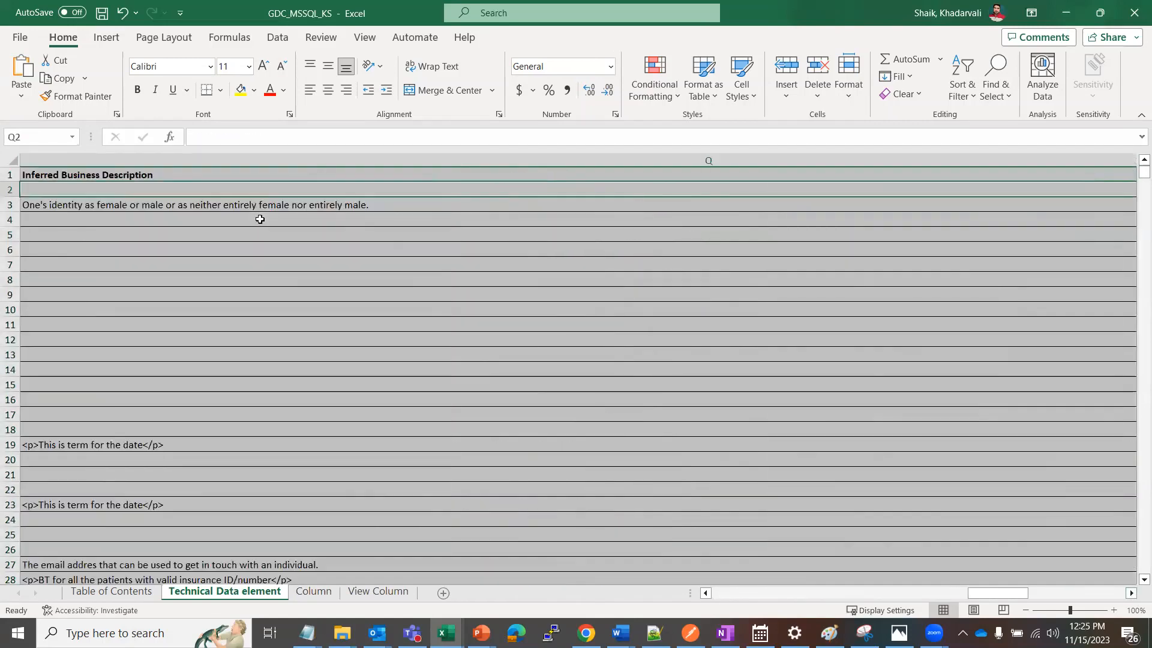
key("Left")
key("Left")
key("Left")
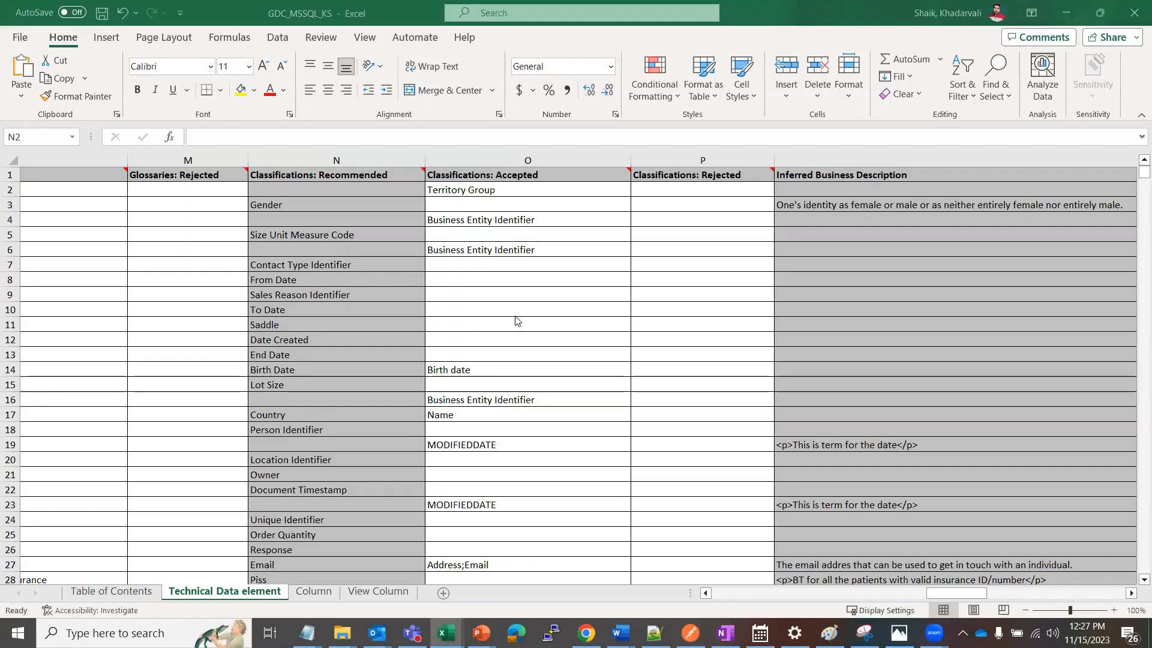
Add filters to the header row of the Technical Data element sheet
left_click(527, 188)
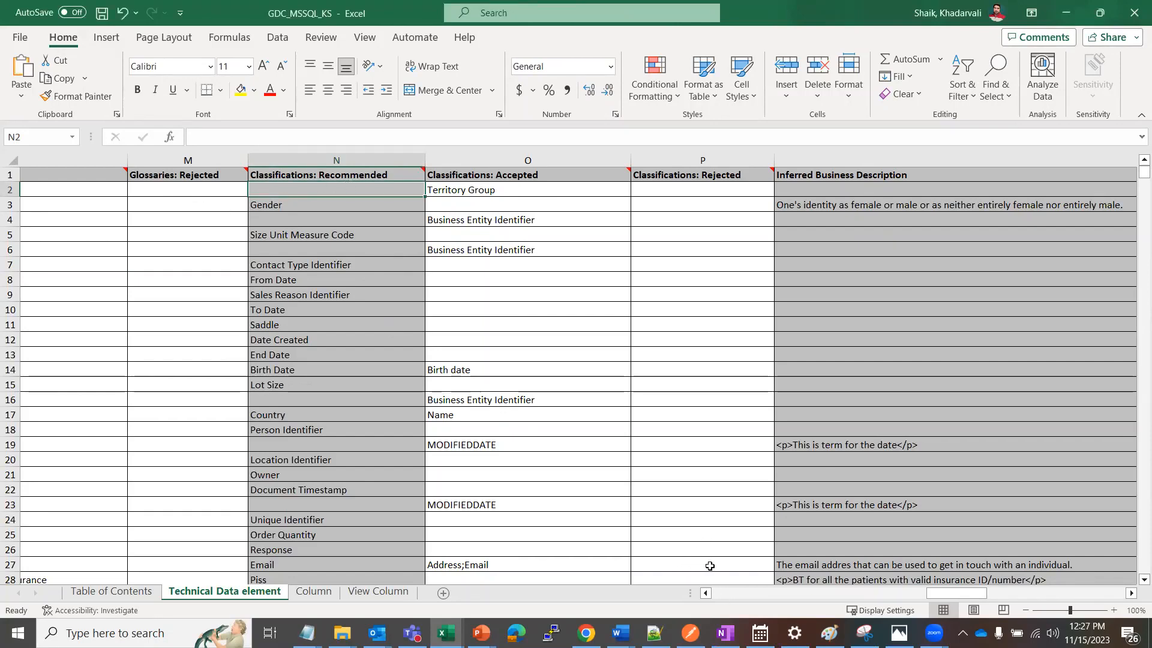
left_click_drag(939, 594, 689, 591)
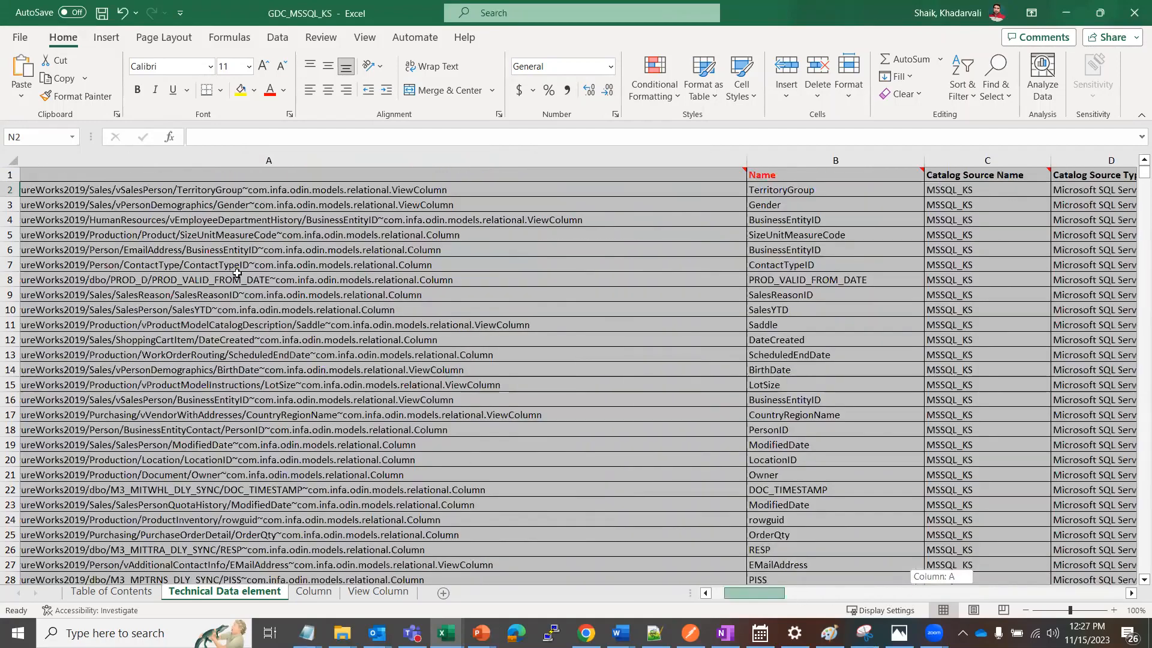
left_click(13, 175)
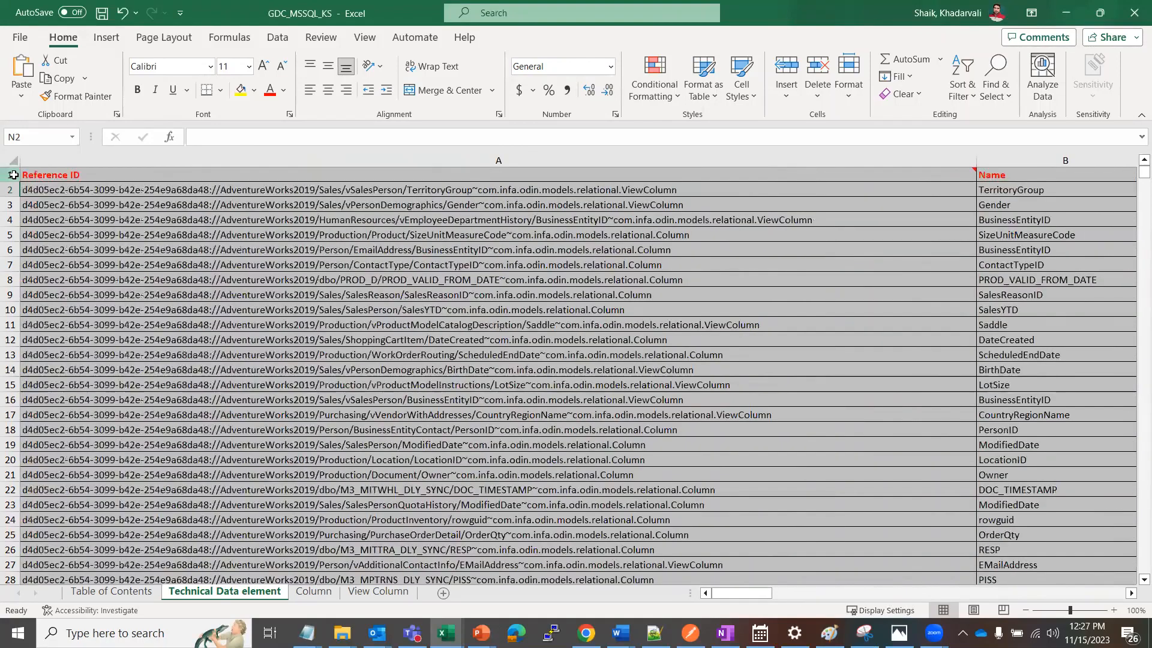
left_click(958, 87)
left_click(987, 183)
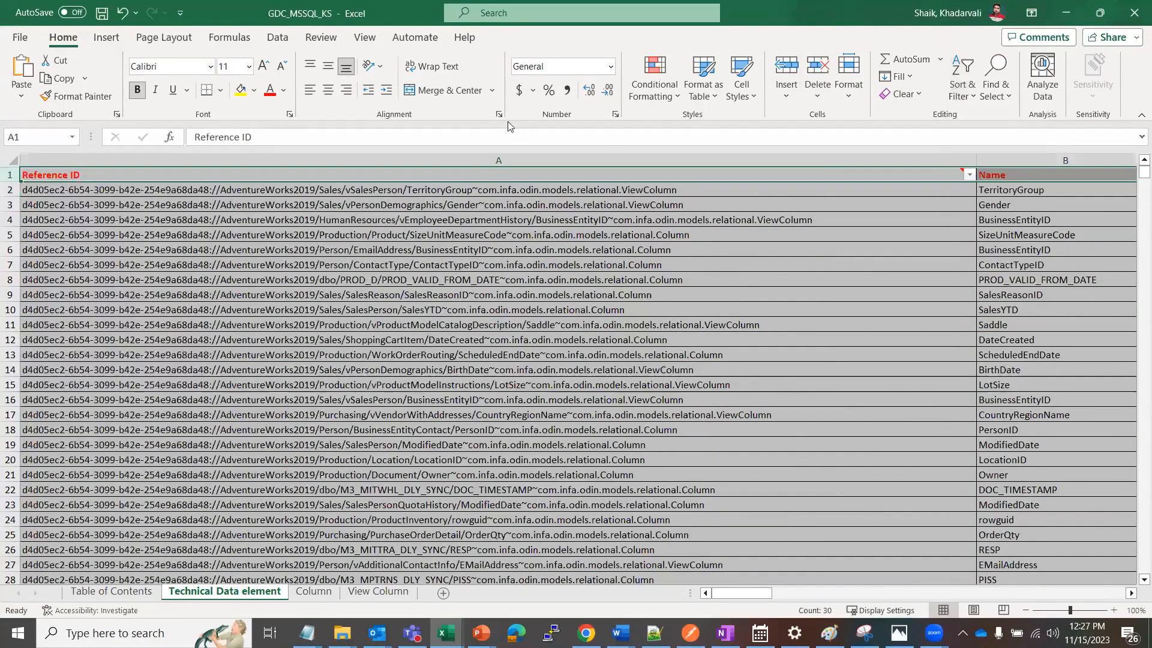
left_click(469, 221)
left_click(493, 172)
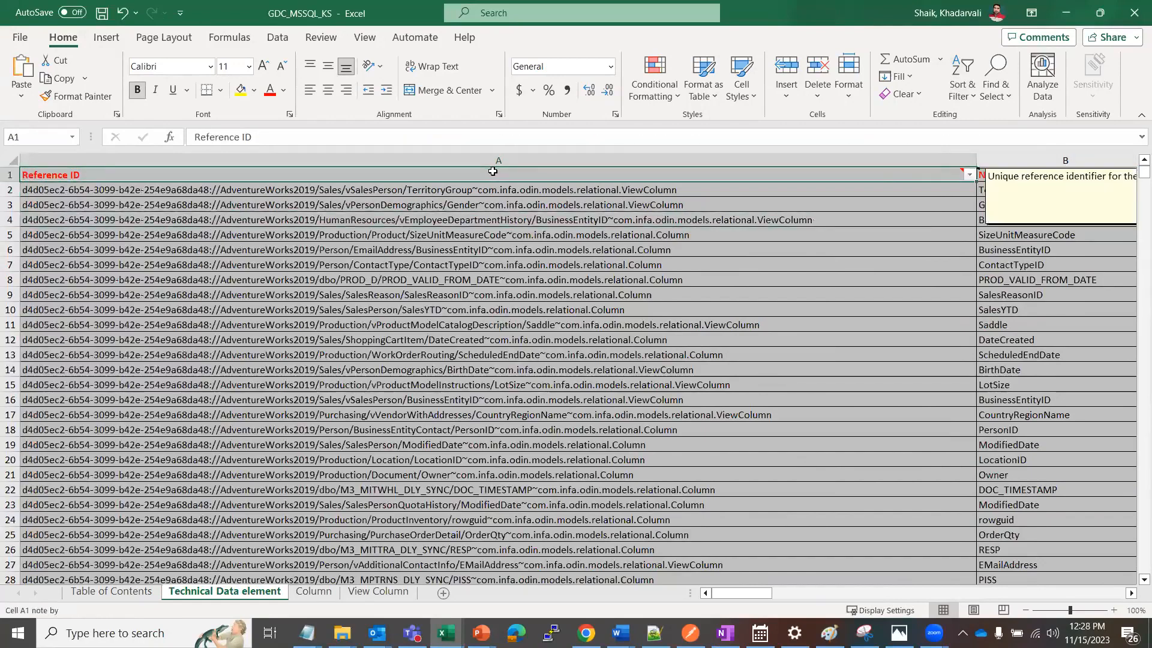
Filter the Classifications: Recommended column to exclude blanks
key("Right")
key("Right")
key("Right")
key("Right")
key("Right")
key("Right")
key("Right")
key("Right")
key("Right")
key("Right")
key("Right")
key("Right")
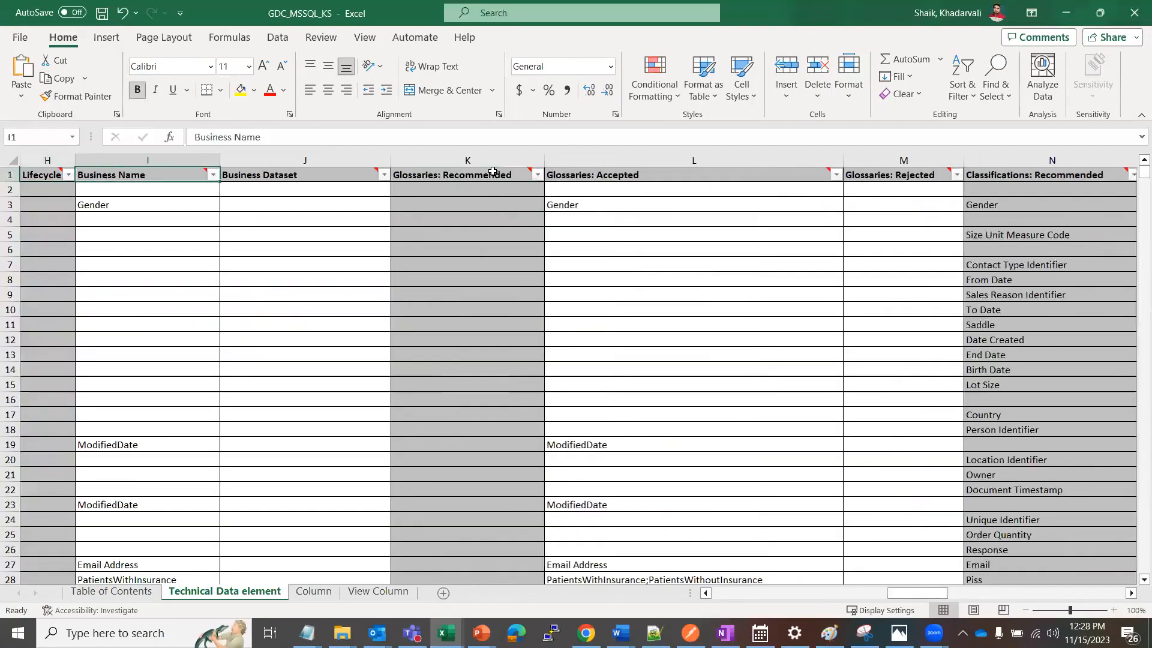
key("Right")
key("Right")
key("Right")
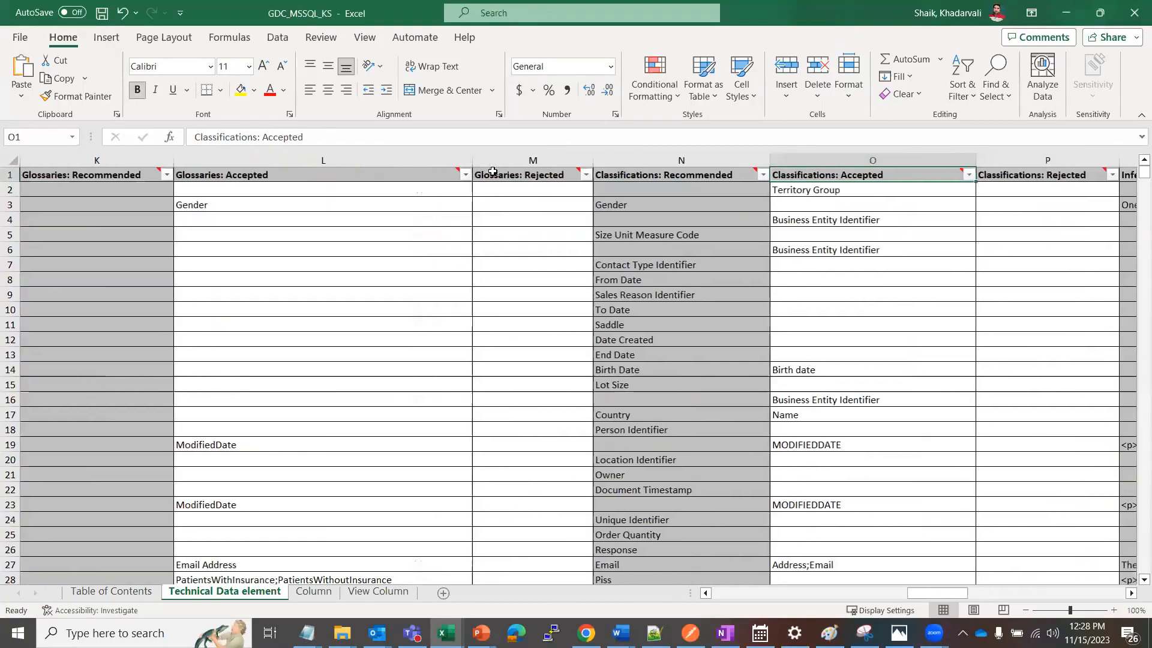
left_click(764, 175)
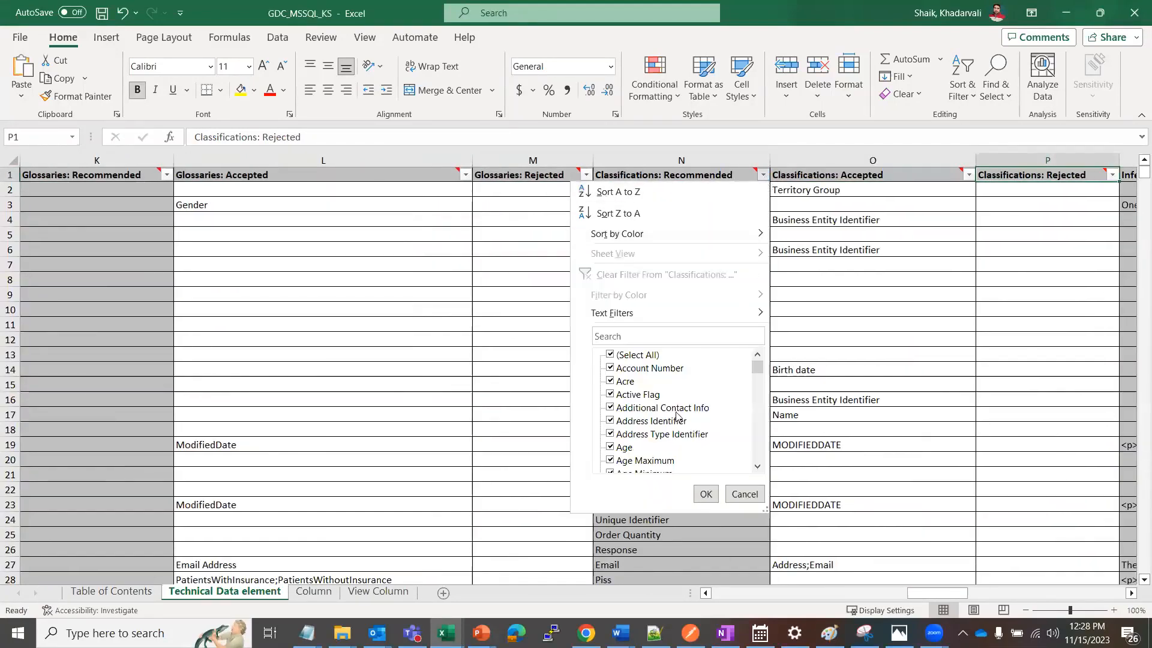
left_click_drag(758, 370, 758, 456)
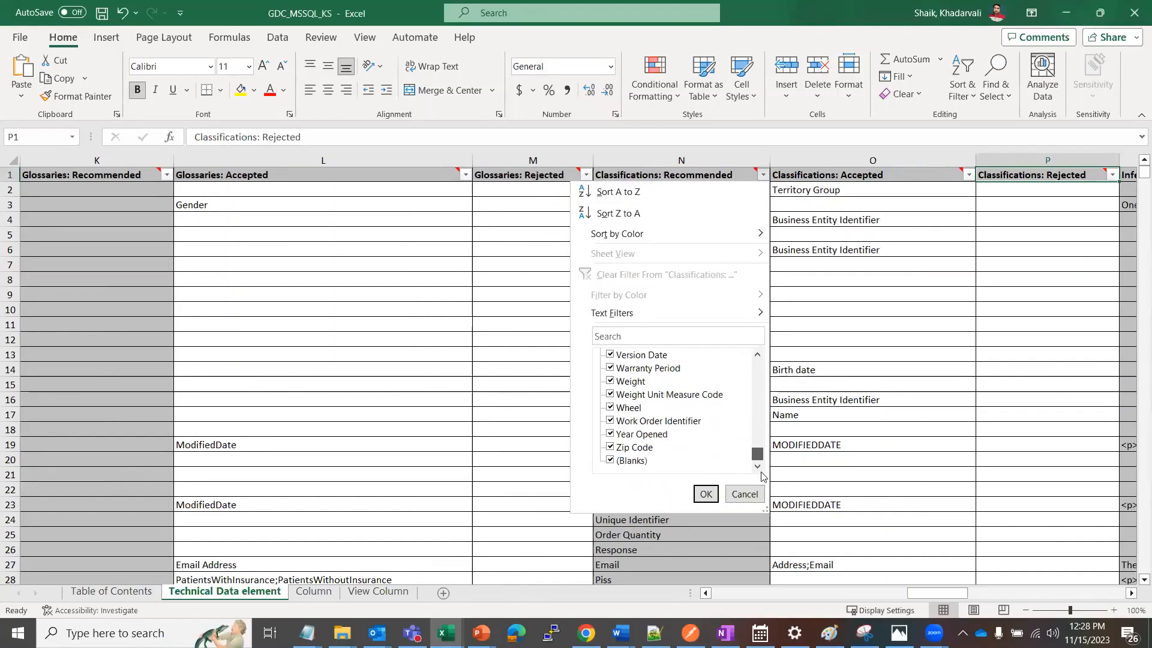
left_click(611, 460)
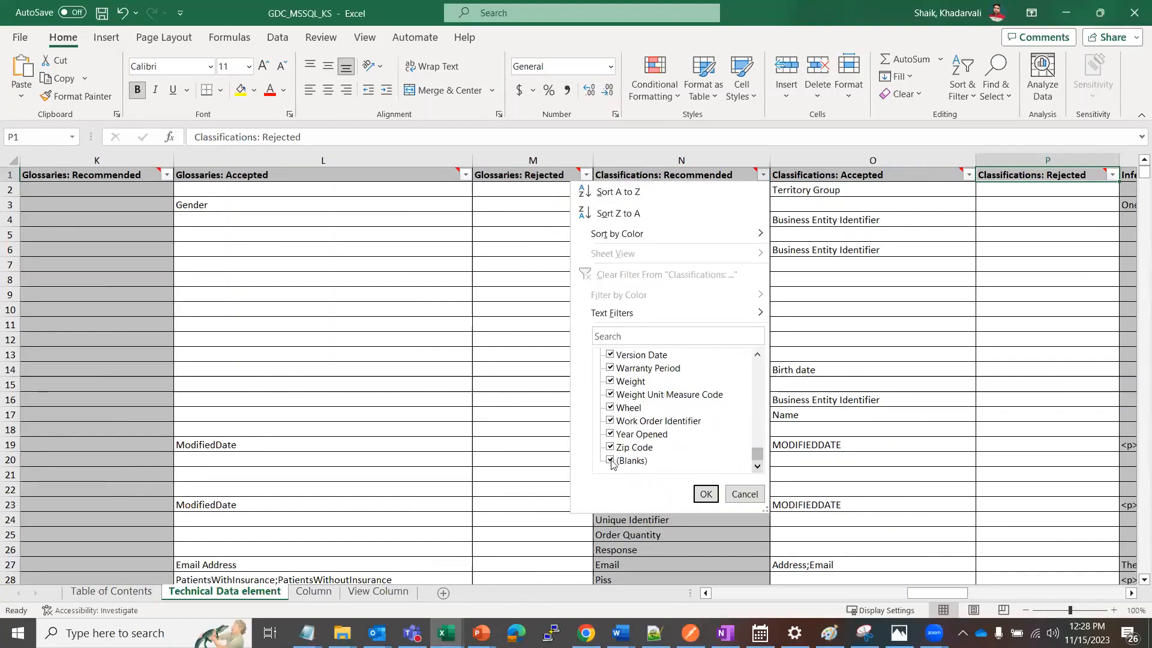
left_click(706, 493)
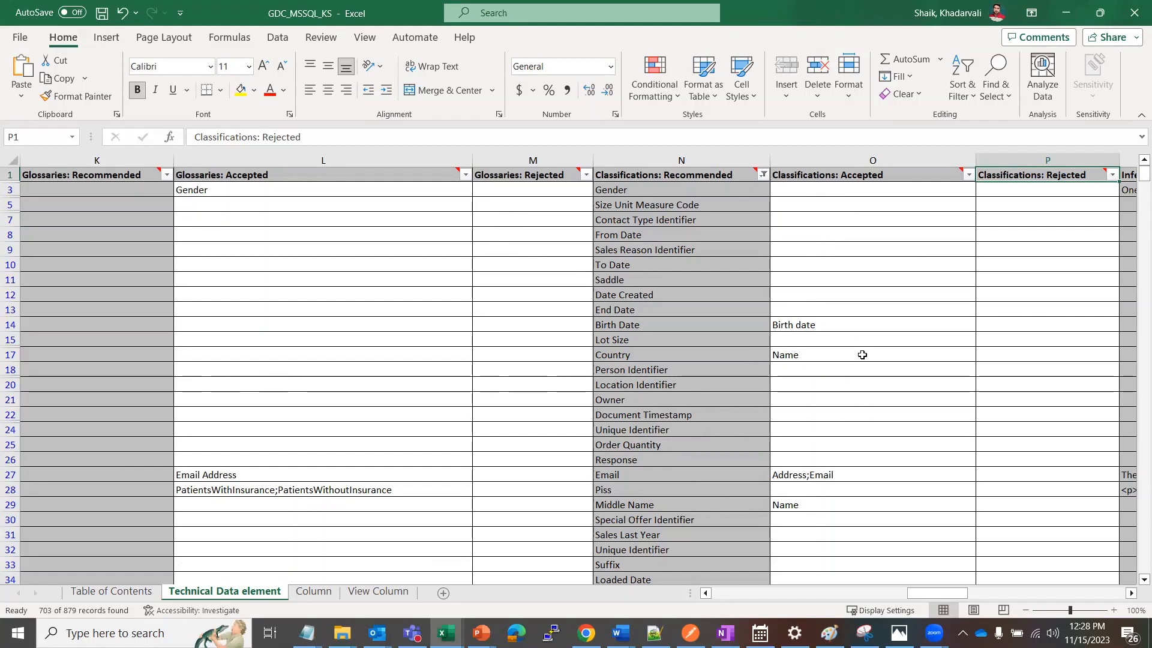
Filter the Classifications: Accepted column to show only blanks
left_click(968, 175)
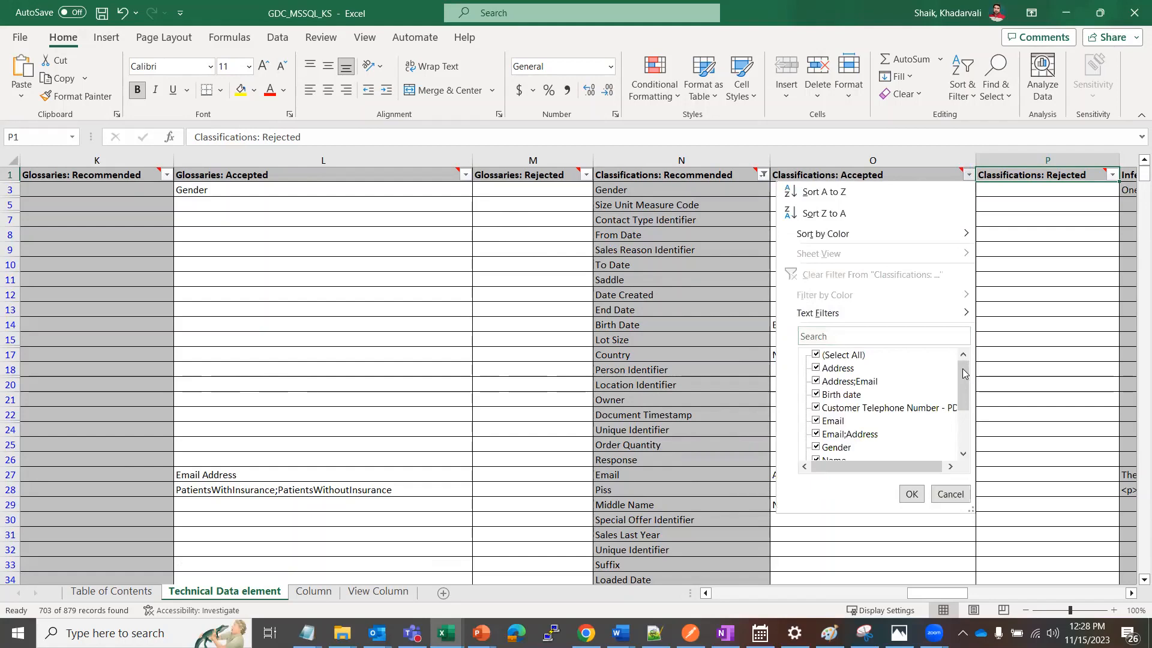
left_click_drag(962, 373, 964, 427)
left_click(816, 354)
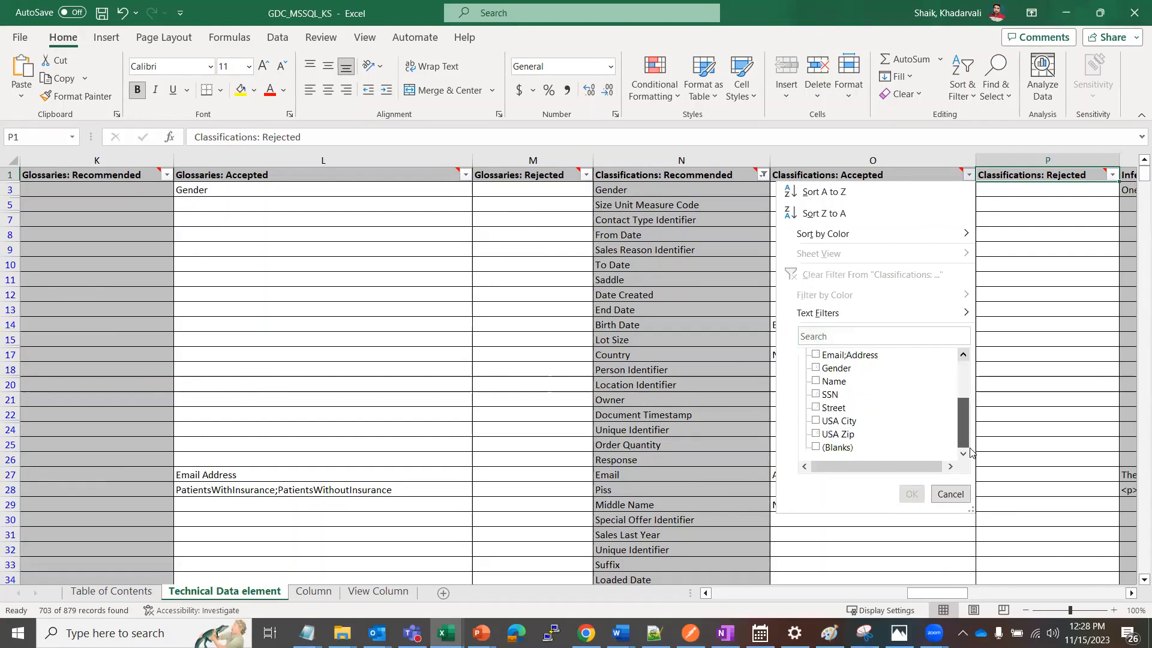
left_click(816, 447)
left_click(911, 494)
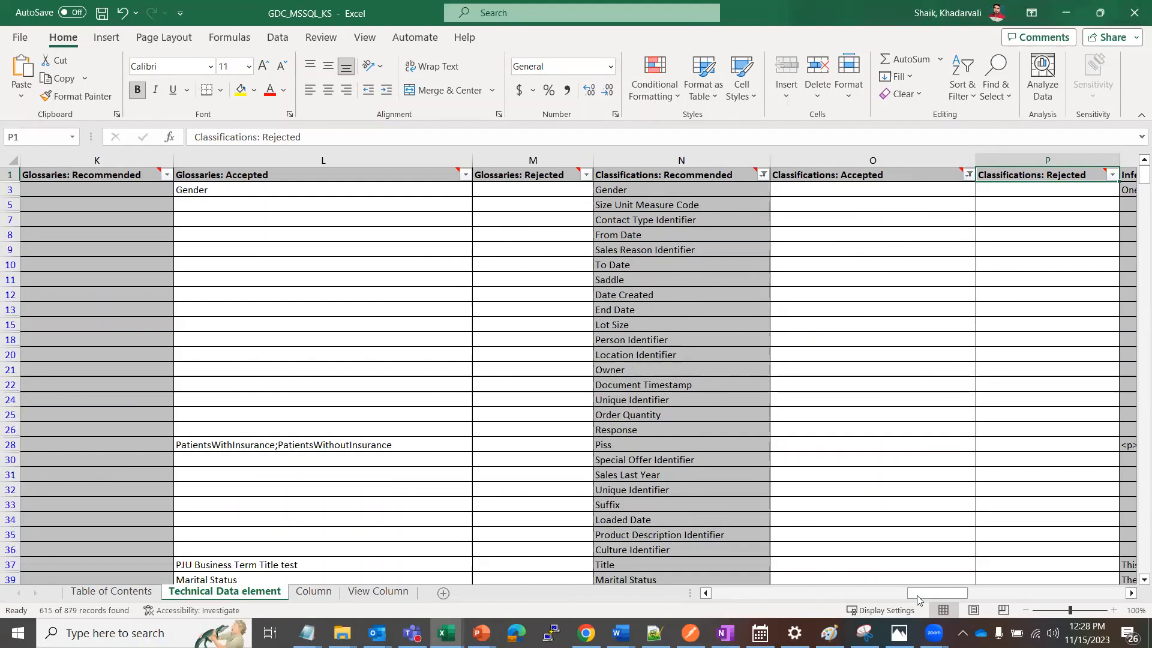
Filter the Parent: Technical Data Set column to show only Employee
left_click_drag(918, 600, 698, 596)
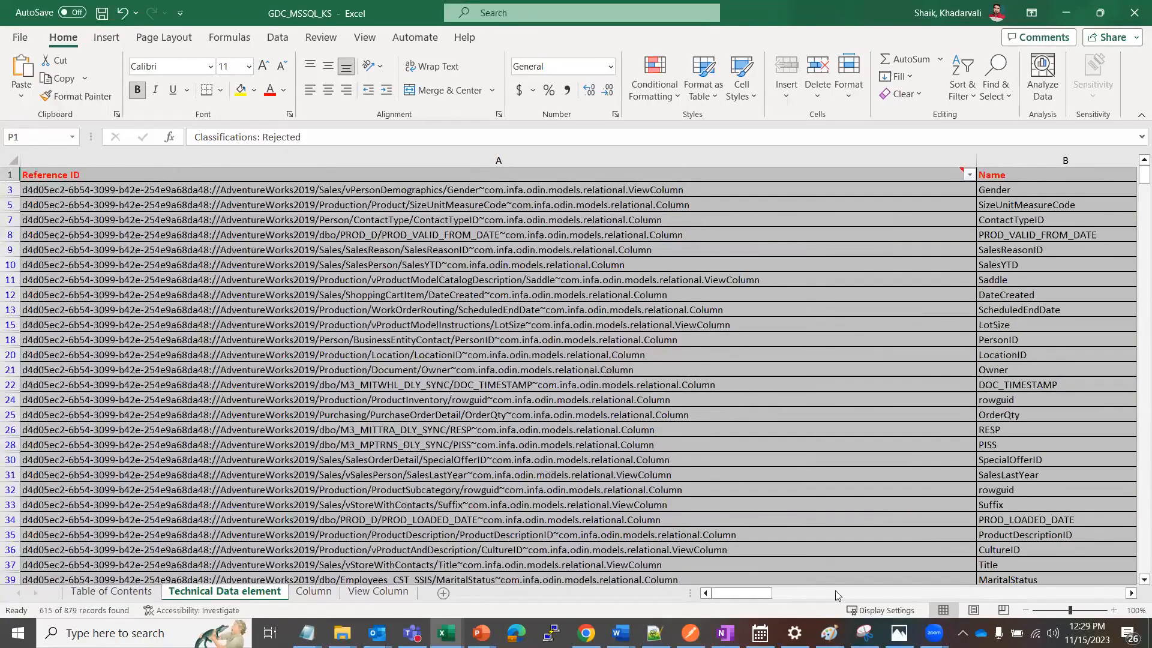
left_click_drag(760, 593, 783, 582)
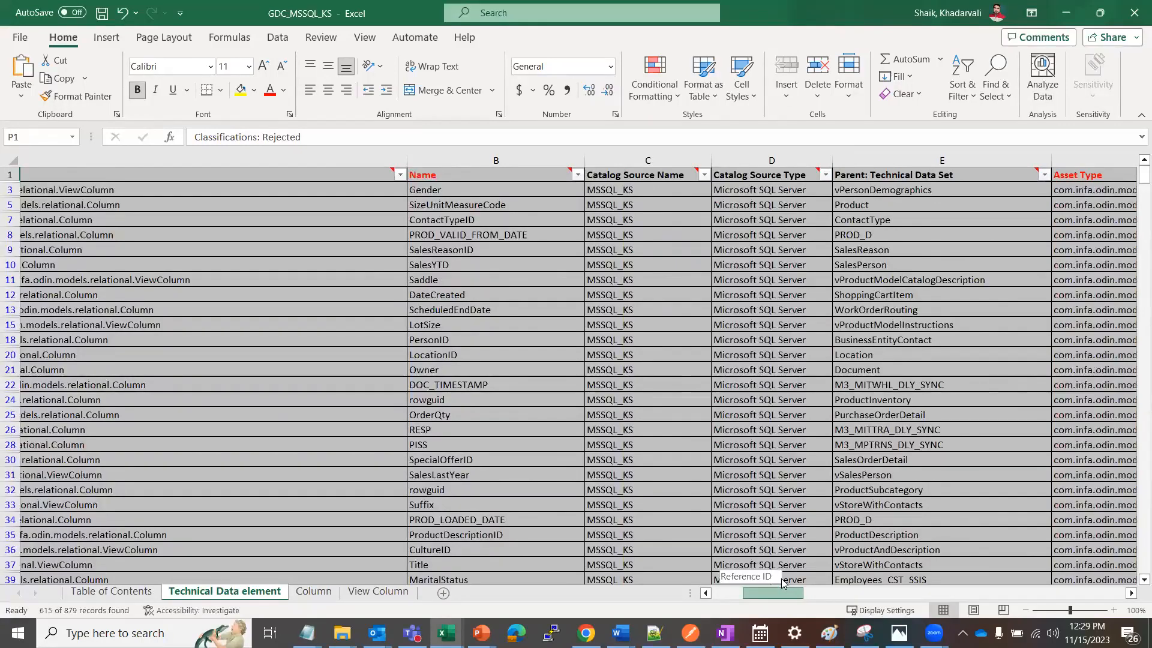
mouse_move(781, 579)
left_mouse_down()
mouse_move(816, 568)
mouse_move(774, 577)
left_mouse_up()
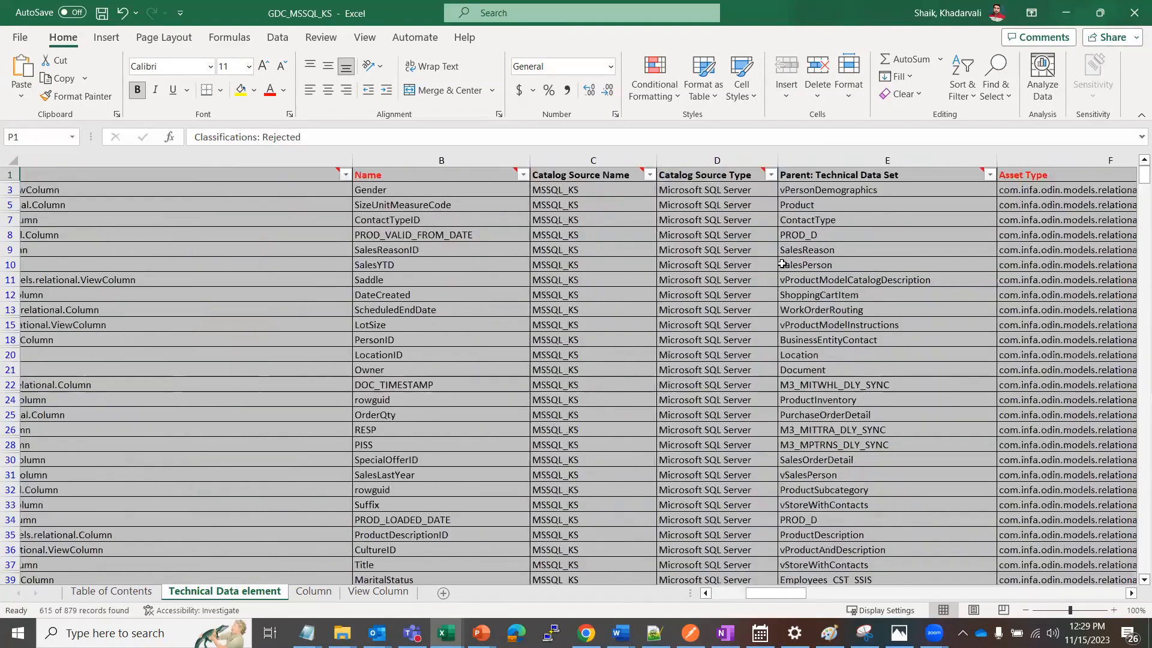
left_click(989, 174)
scroll(928, 377, "down", 1)
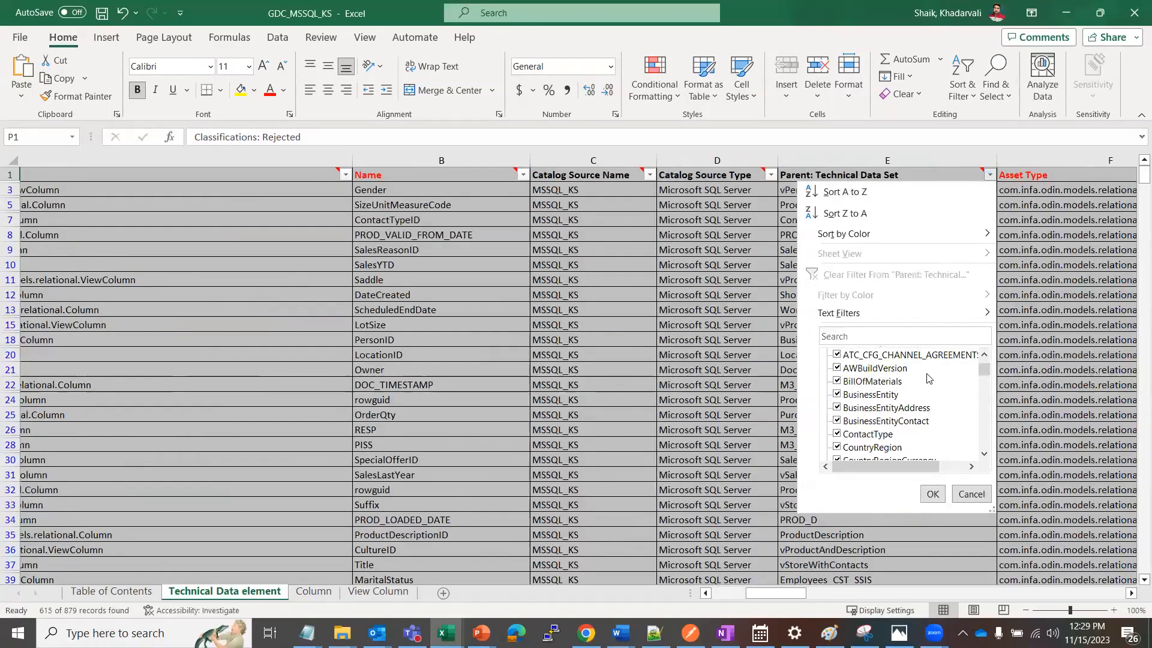
scroll(928, 377, "down", 5)
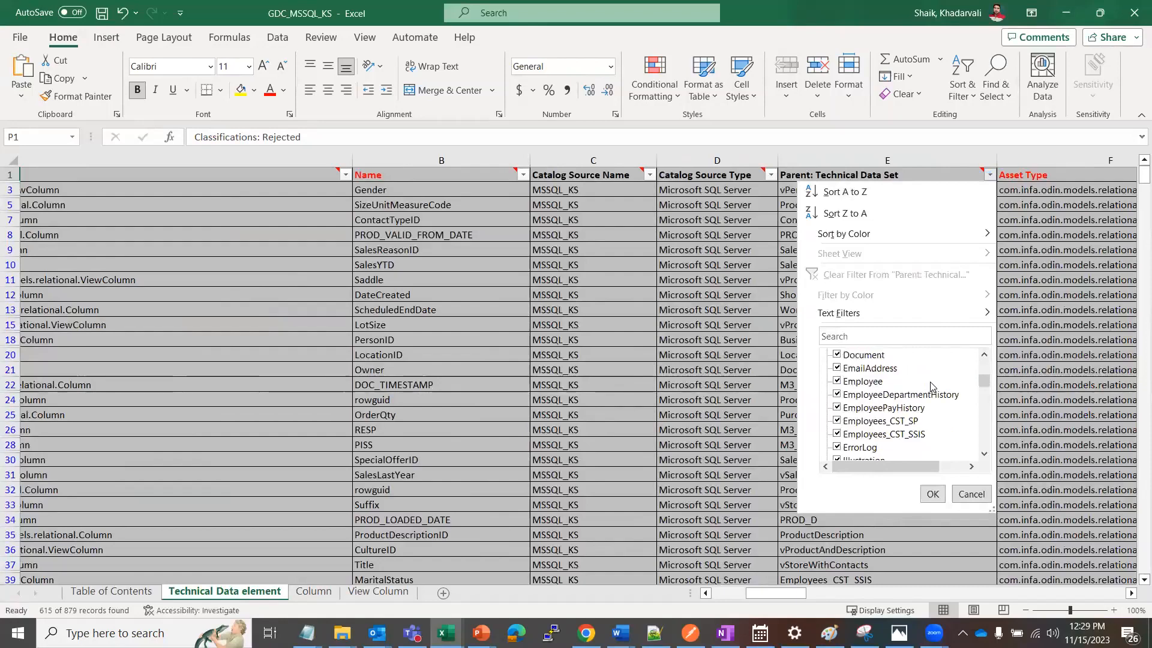
scroll(869, 372, "up", 7)
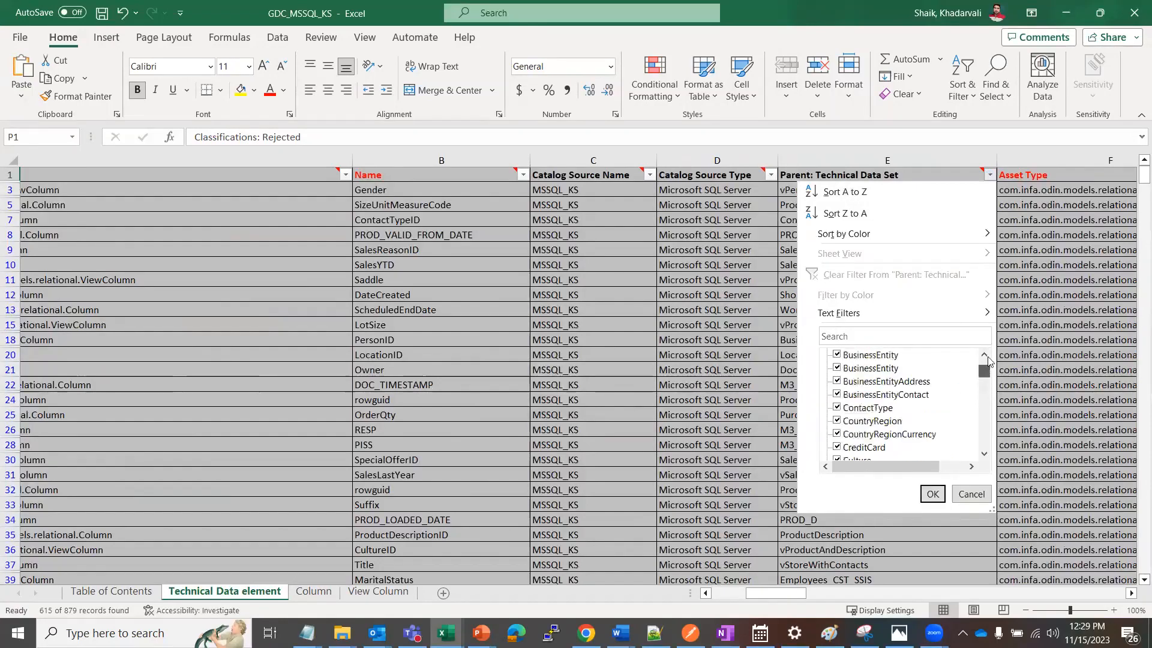
left_click(840, 354)
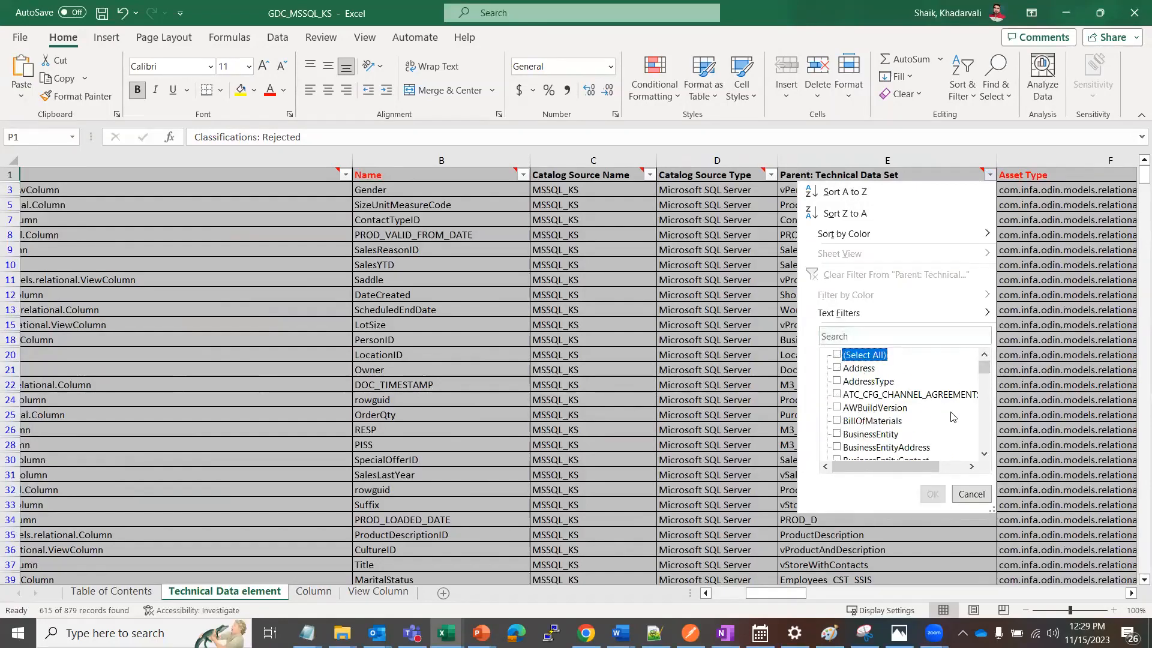
left_click(983, 453)
left_click(984, 453)
left_click(984, 454)
left_click(984, 454)
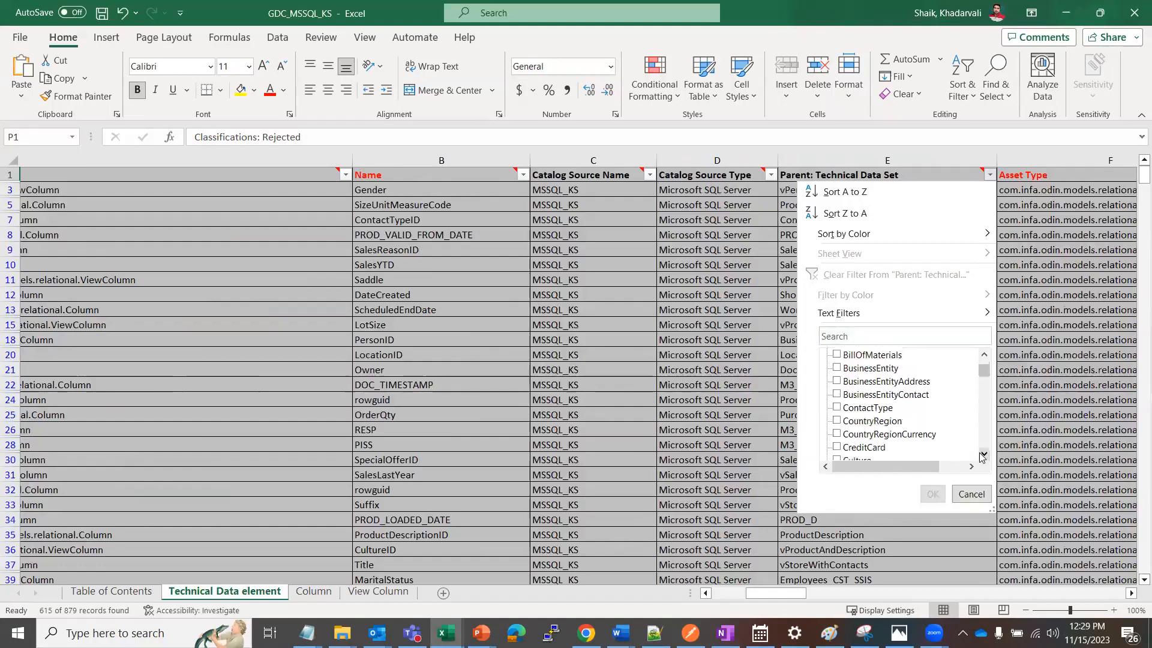
left_click(983, 453)
left_click(984, 454)
left_click(984, 453)
left_click(984, 453)
left_click(983, 453)
left_click(983, 454)
left_click(984, 453)
left_click(984, 454)
left_click(984, 453)
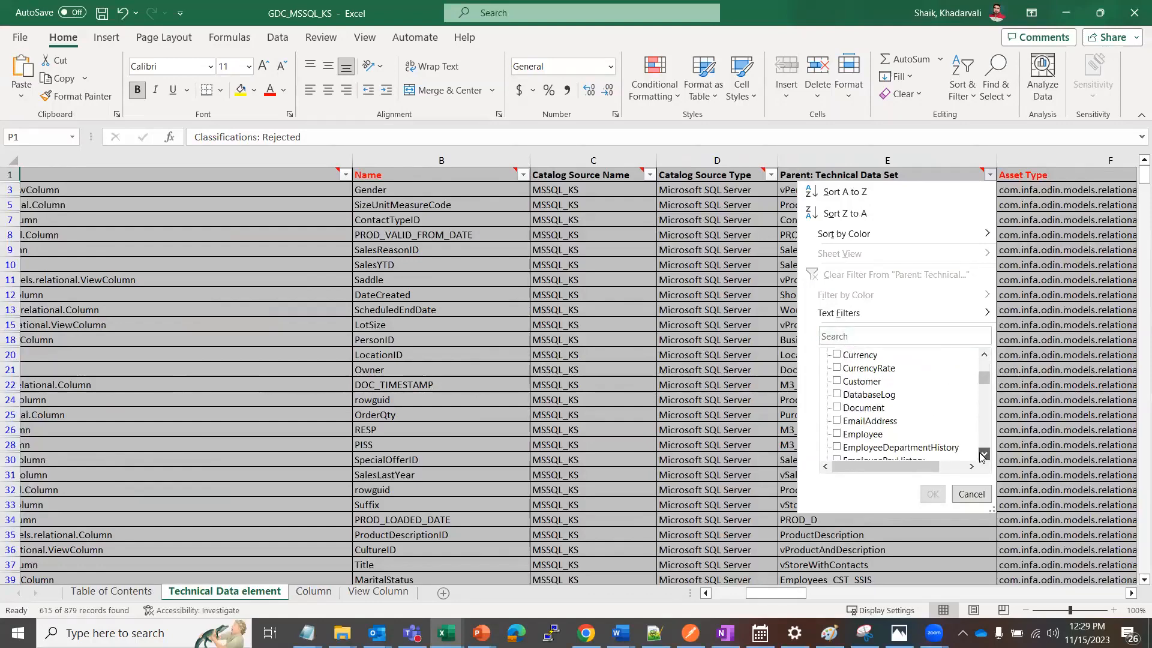
left_click(984, 454)
left_click(837, 421)
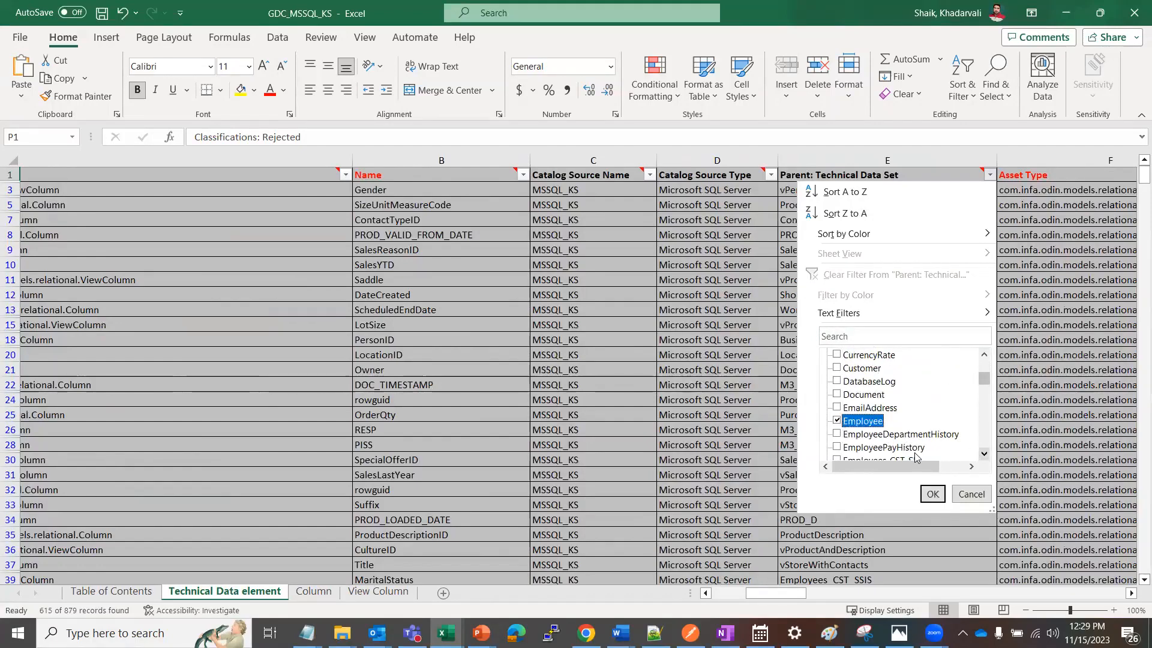
left_click(932, 493)
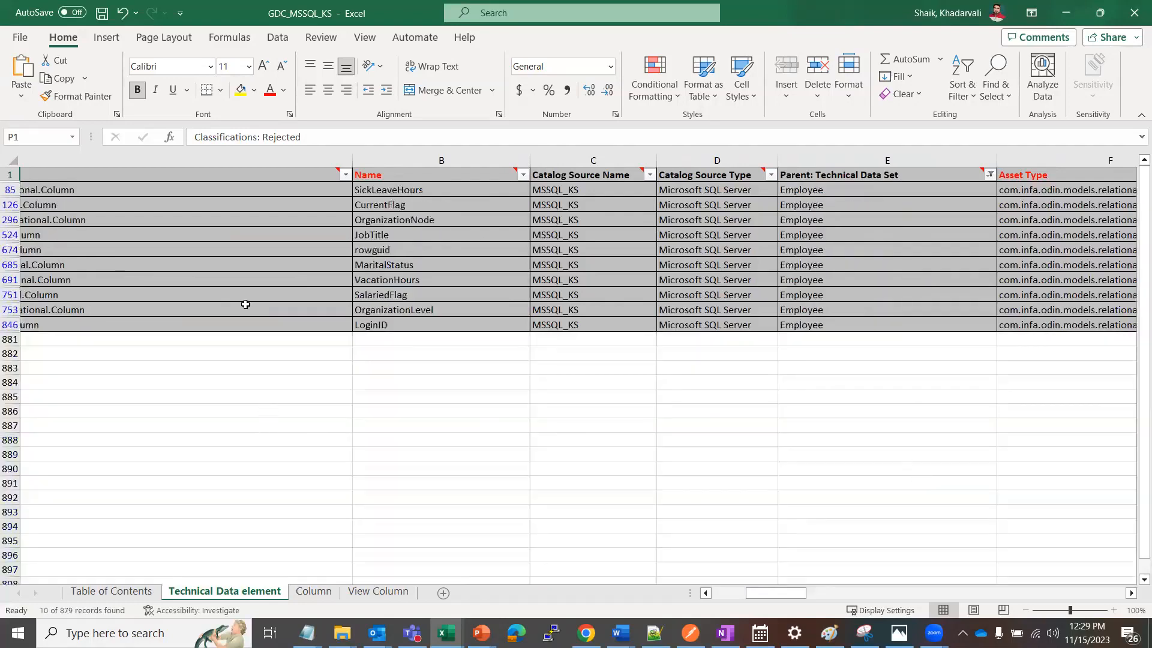
Examine the Reference IDs of the filtered Employee rows and select the SickLeaveHours text in its Name cell
left_click(277, 175)
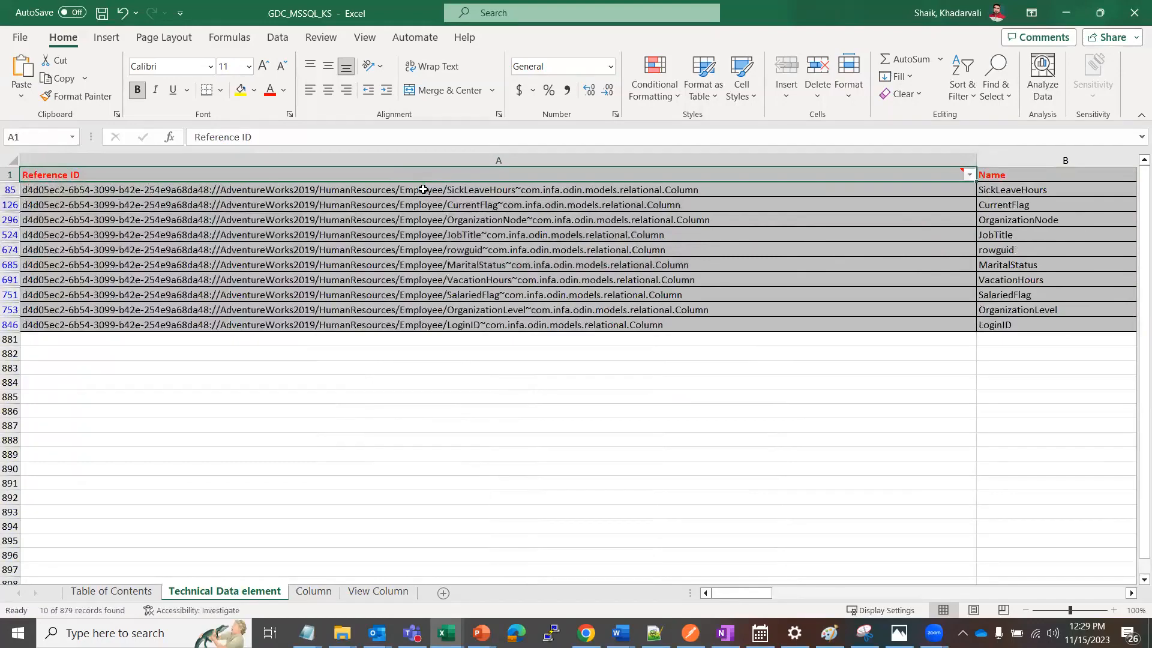
left_click_drag(424, 187, 417, 326)
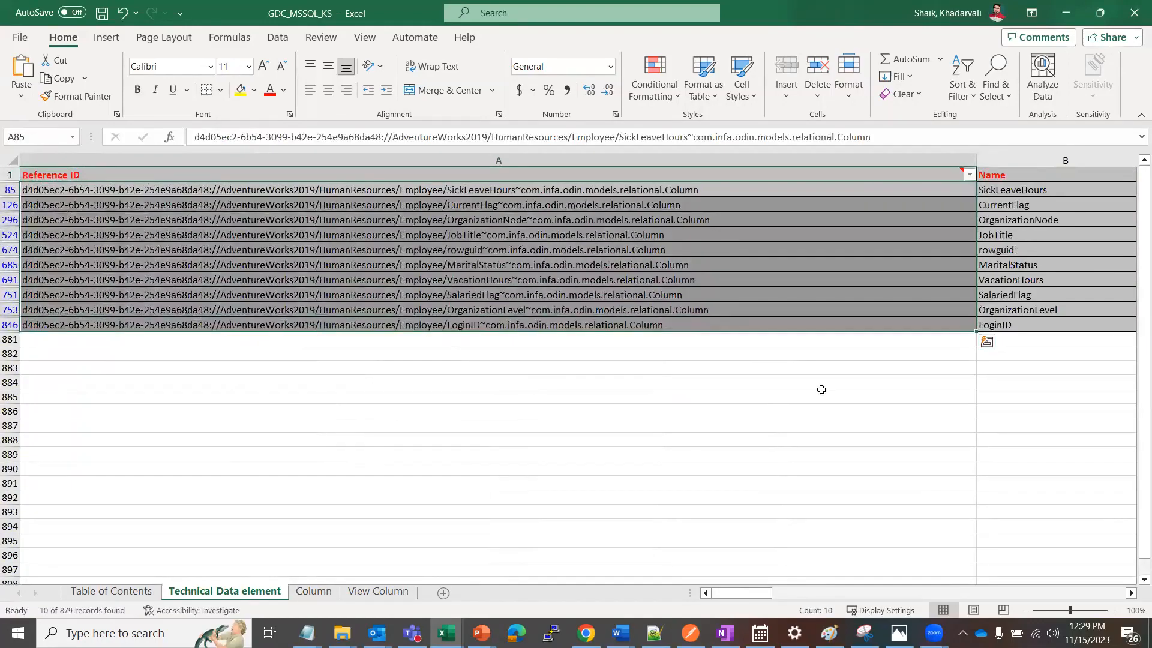
left_click(1023, 197)
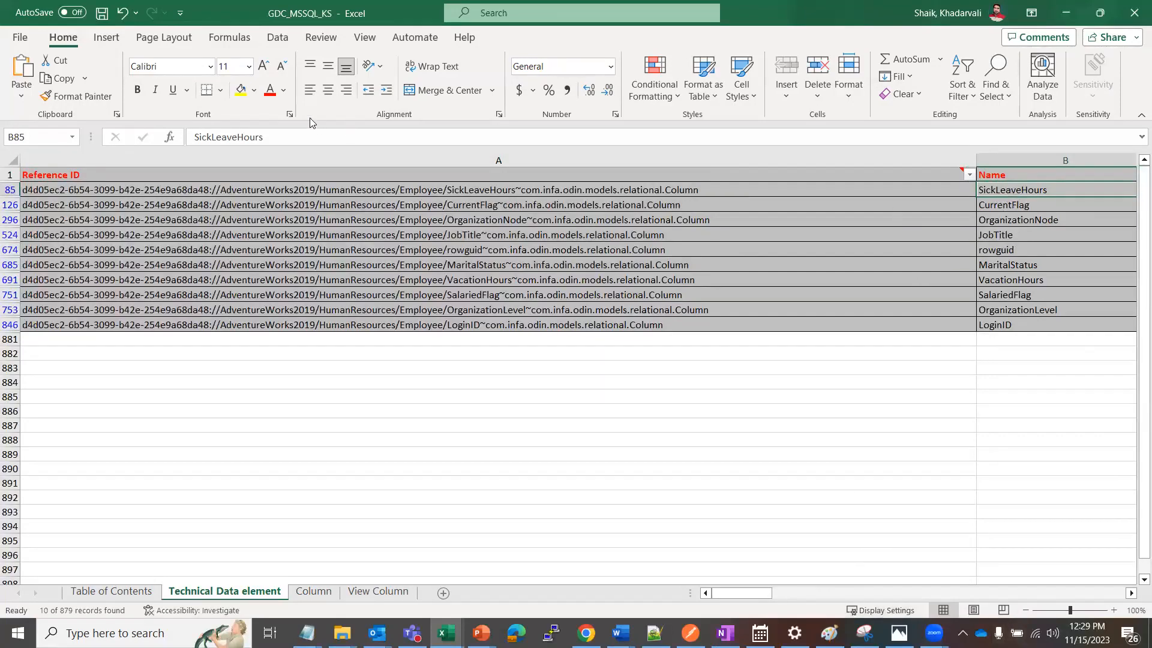
left_click_drag(278, 144, 181, 118)
key("ctrl+c")
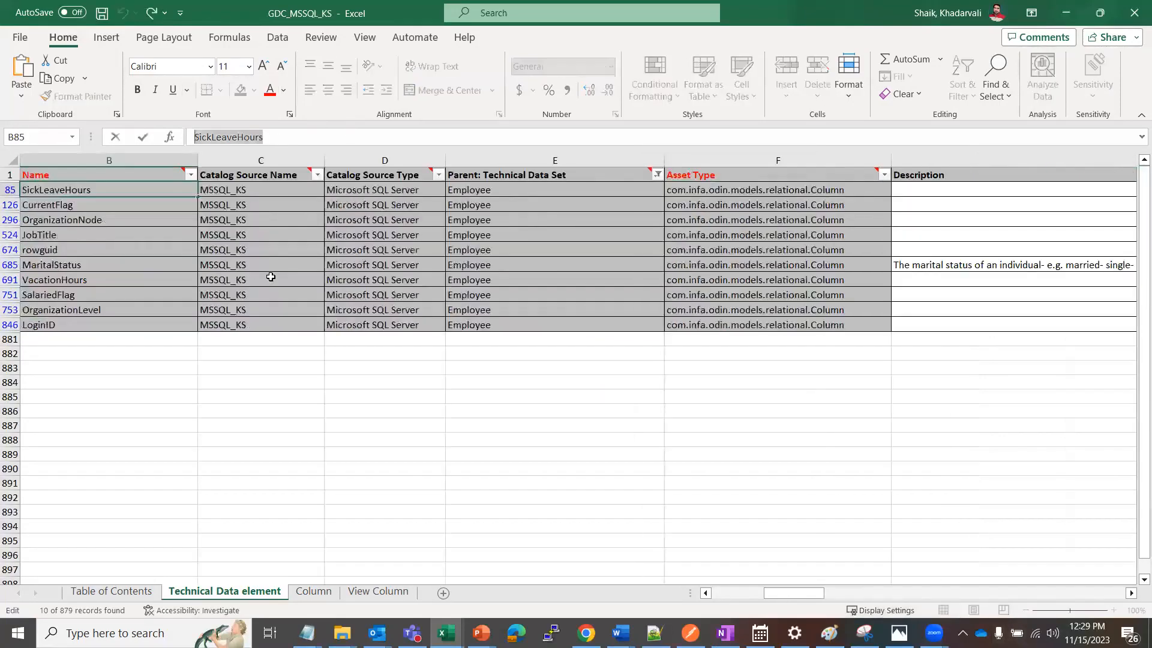
Switch to Data Governance and Catalog in Chrome and cancel the asset export
left_click(586, 633)
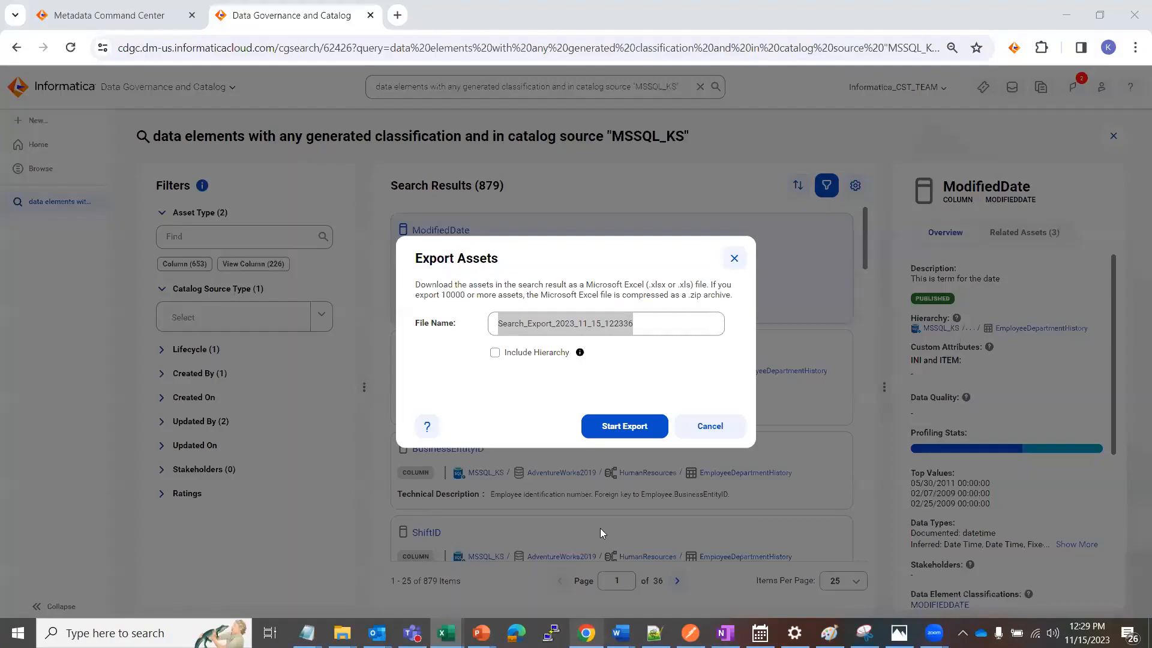
left_click(699, 427)
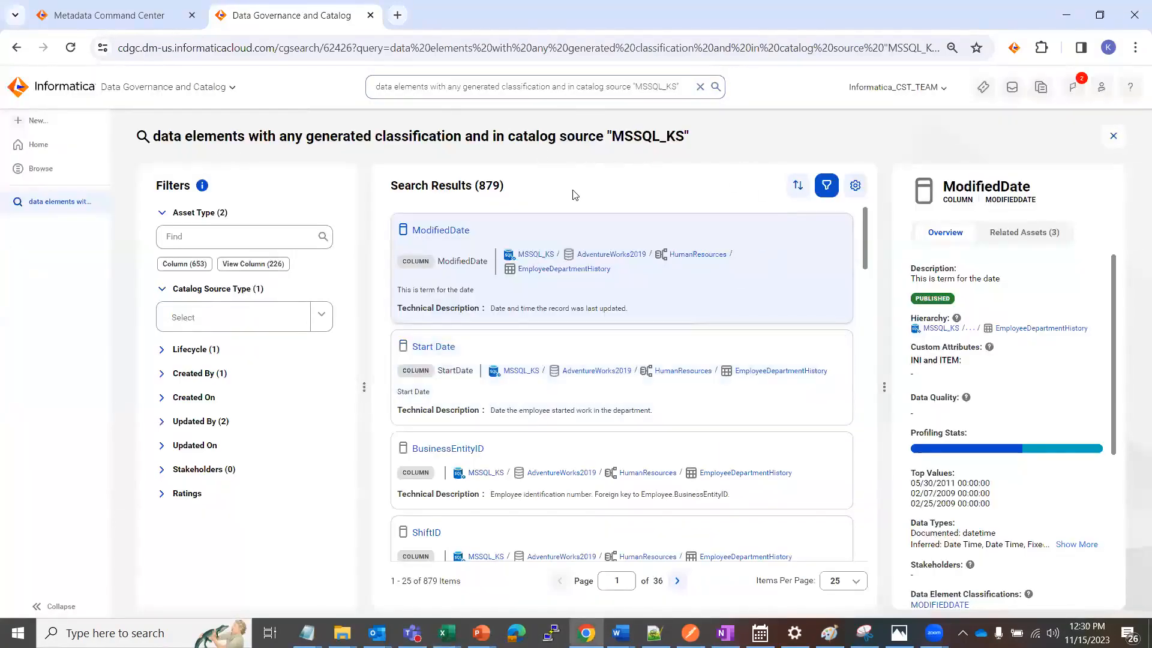
Try to open the MSSQL_KS catalog source from the ModifiedDate result's path and from a search for MSSQL_KS
left_click(536, 254)
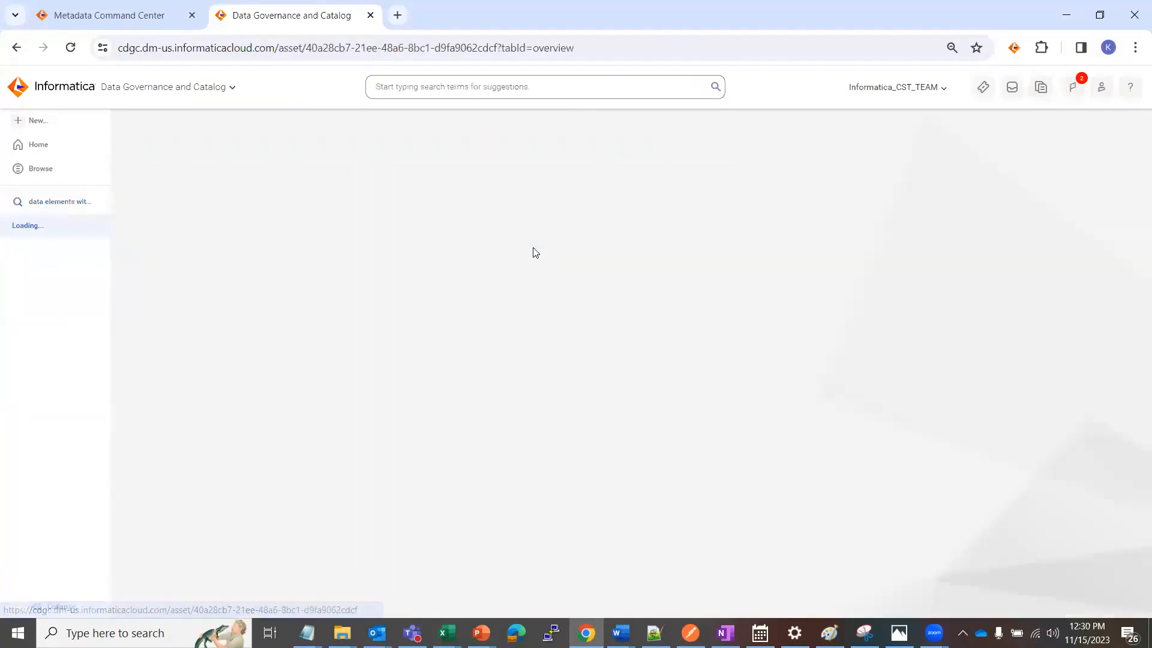
left_click(46, 167)
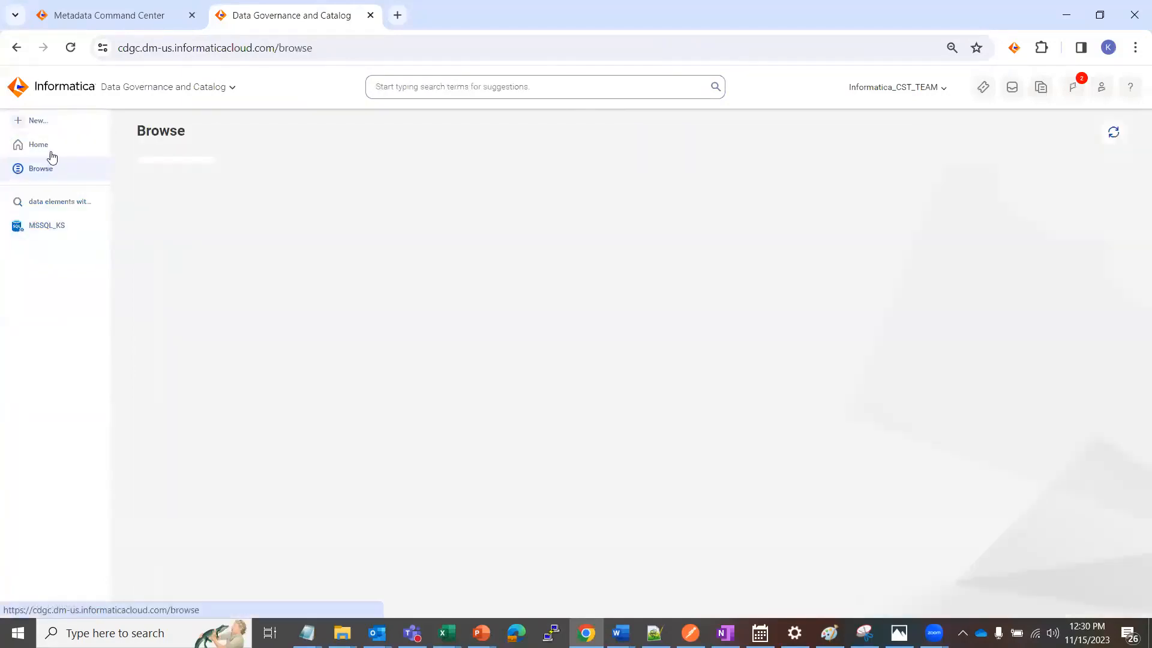
left_click(43, 146)
left_click(384, 86)
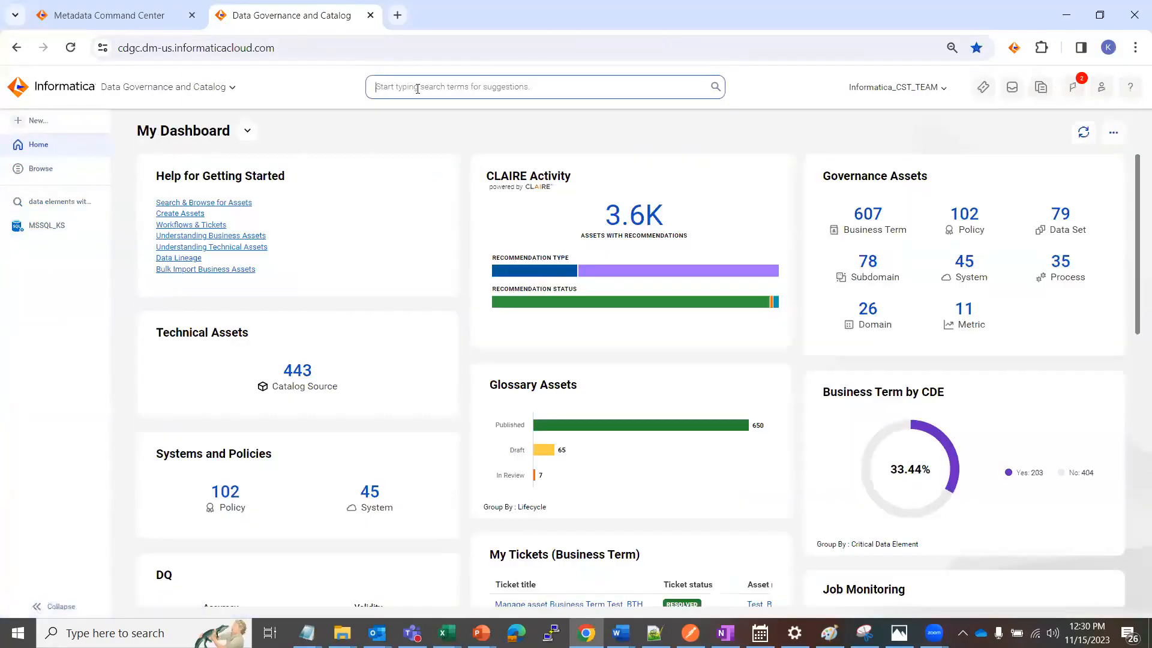
left_click(399, 157)
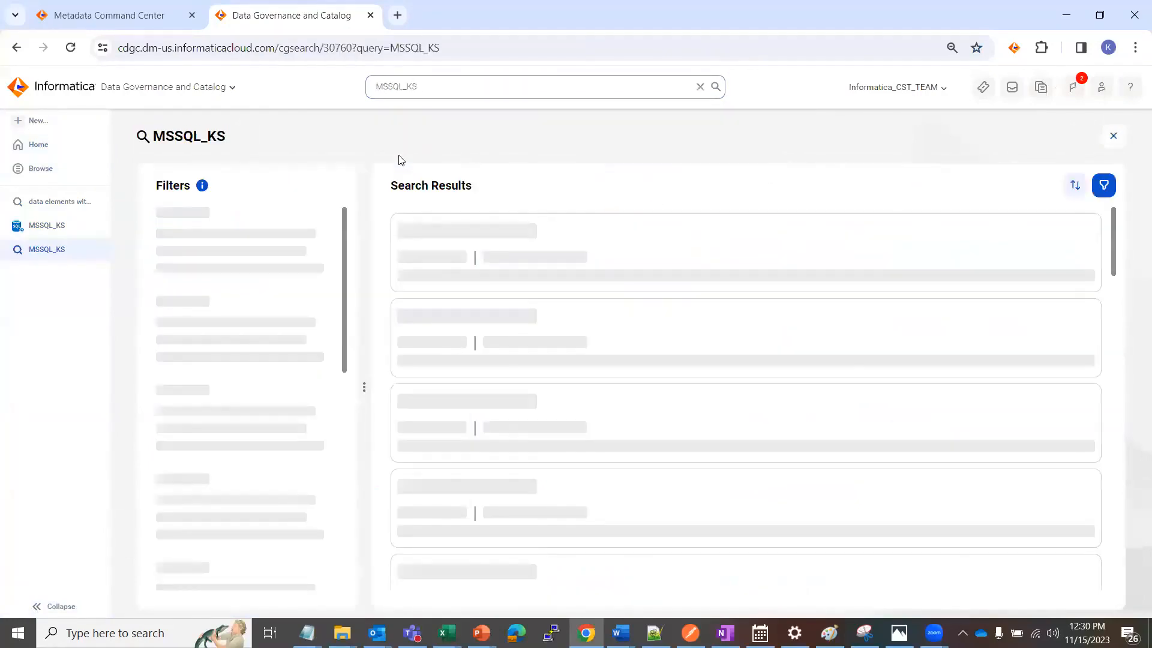
left_click(438, 235)
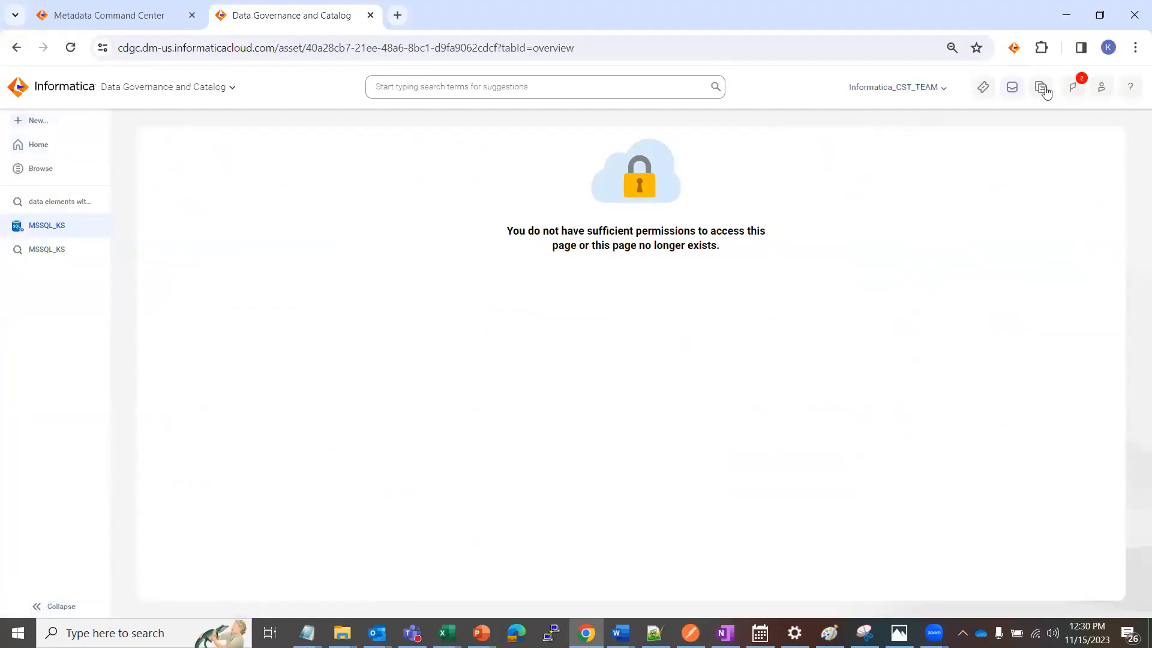
Log out and sign back in to Informatica Cloud with the account's username and password
left_click(1106, 91)
left_click(1050, 232)
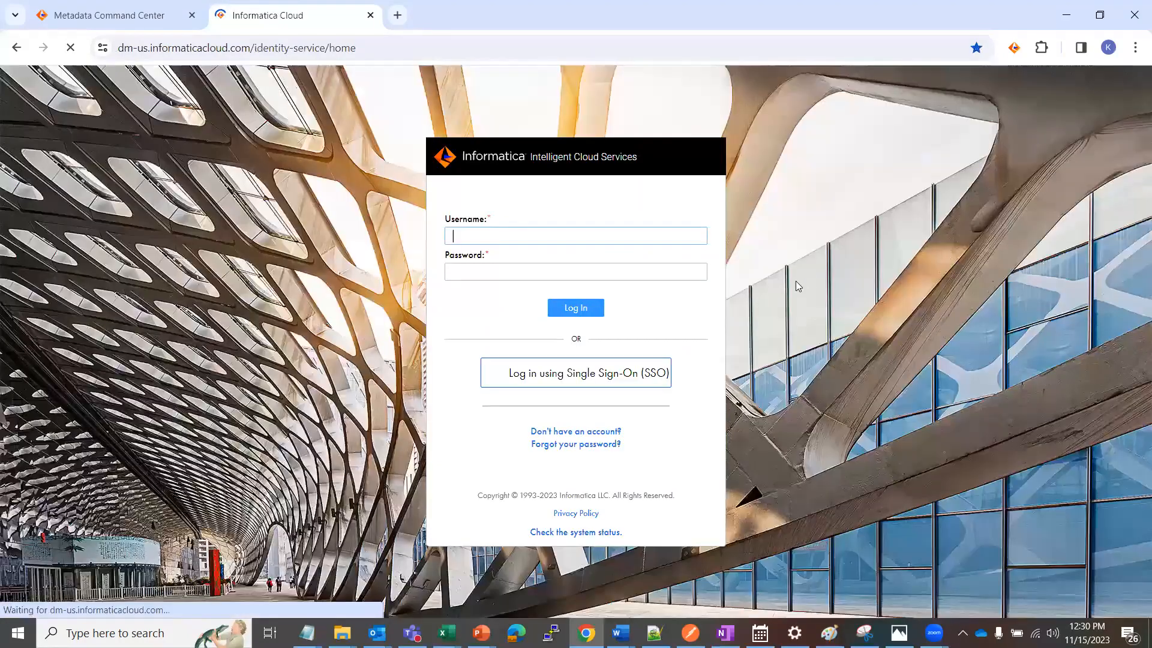
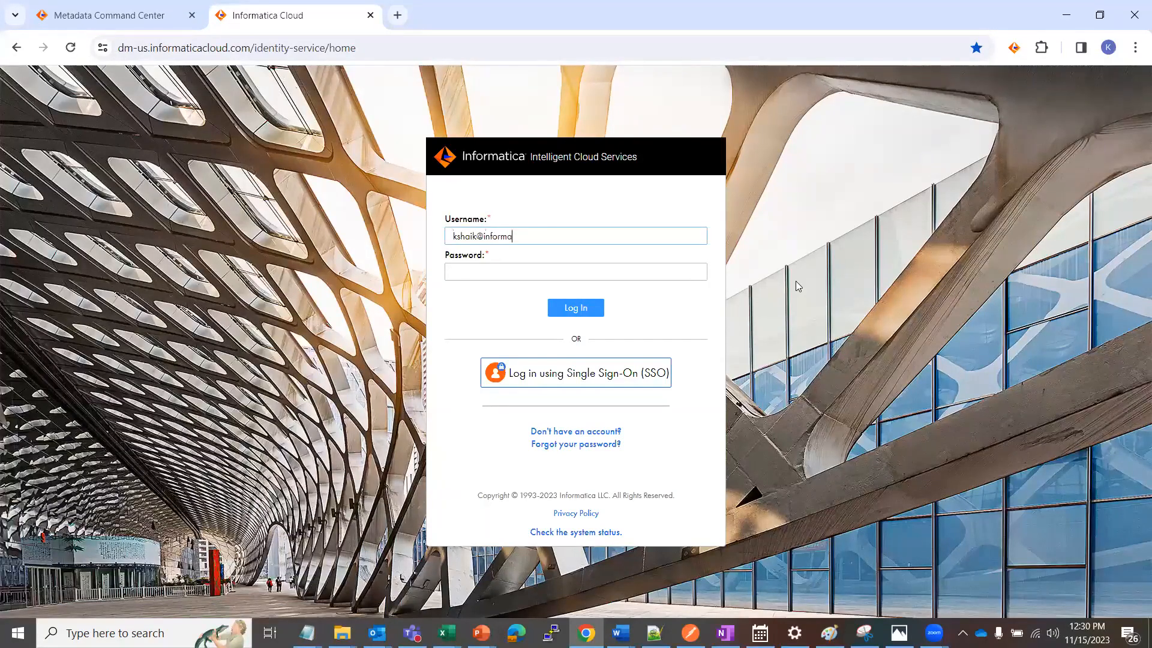
key("Tab")
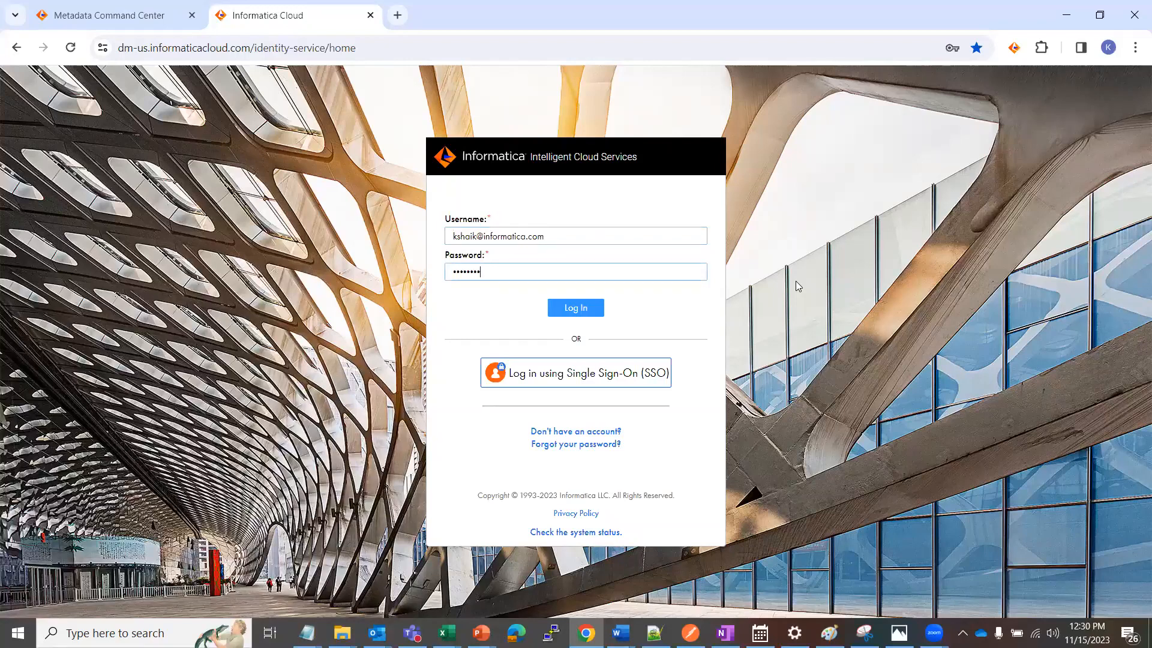
key("Return")
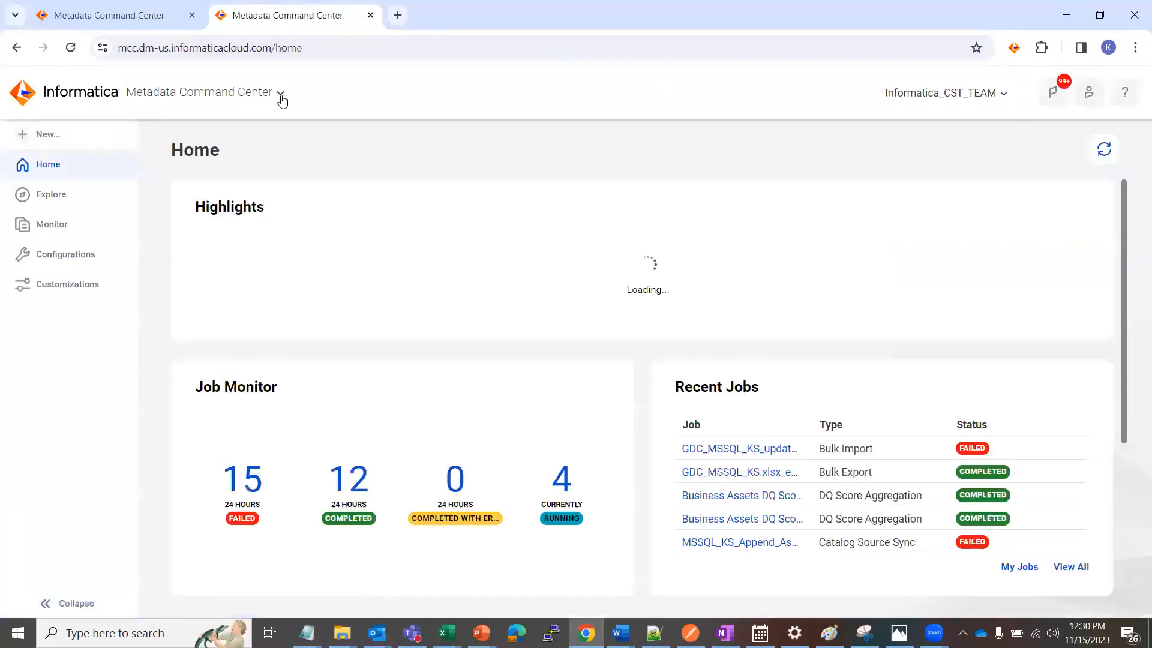
Switch to the Data Governance and Catalog service, search for MSSQL_KS and open that catalog source
left_click(281, 93)
left_click(596, 444)
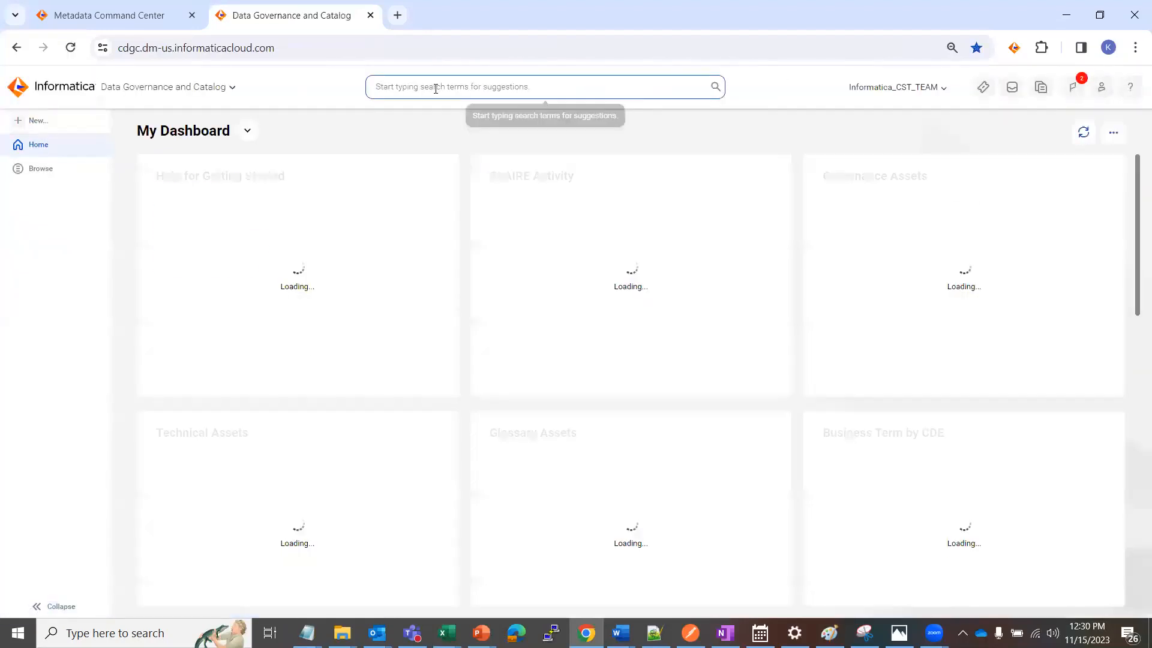
left_click(436, 88)
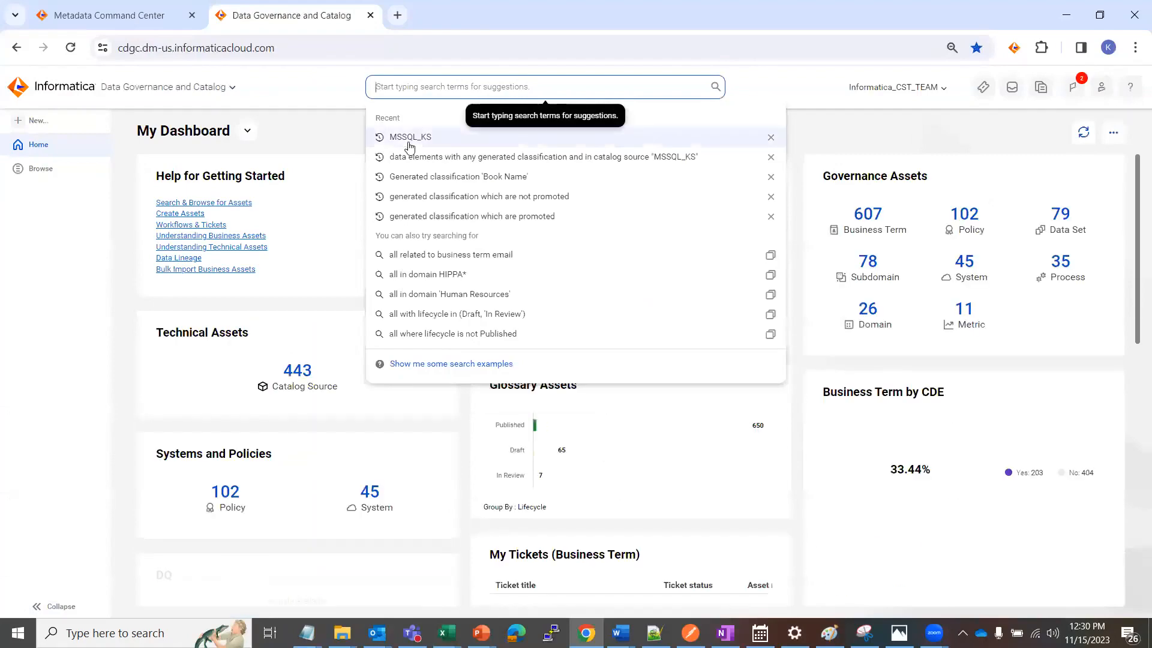
left_click(422, 137)
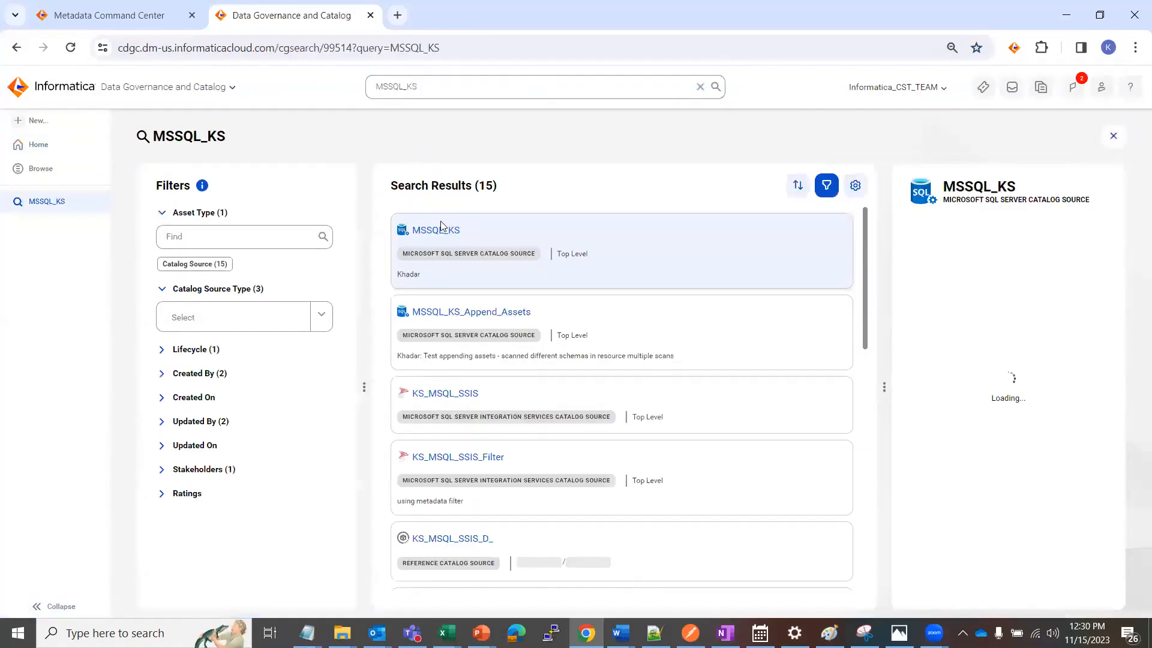
left_click(438, 230)
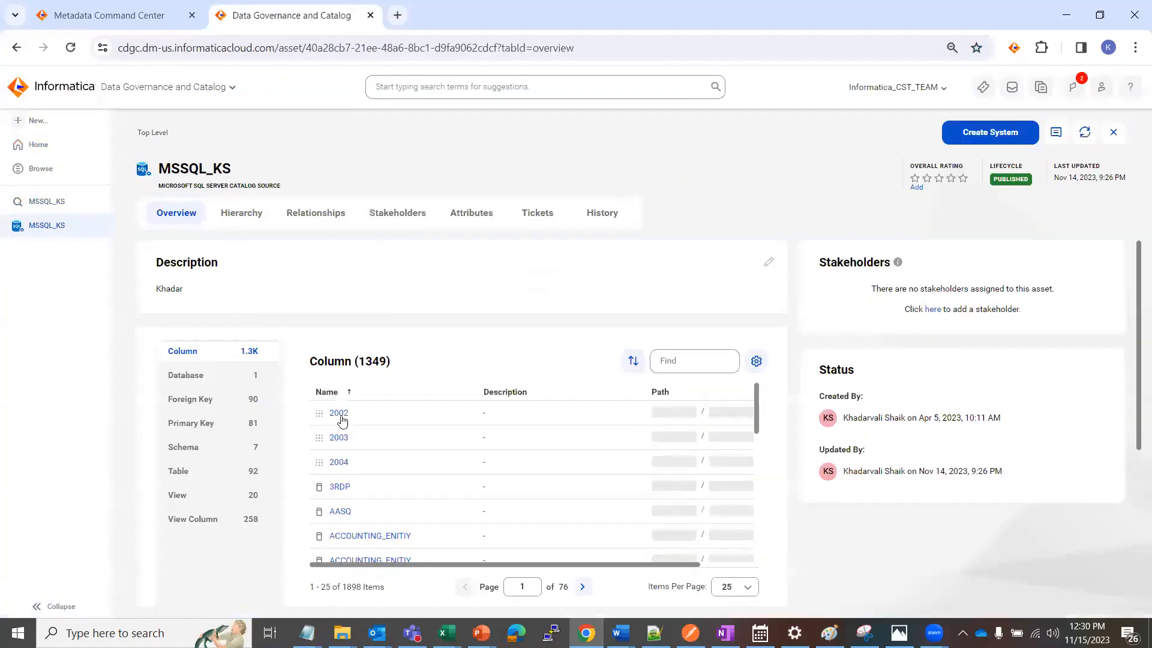
Find the Employee table among the catalog source's tables and open it
left_click(198, 470)
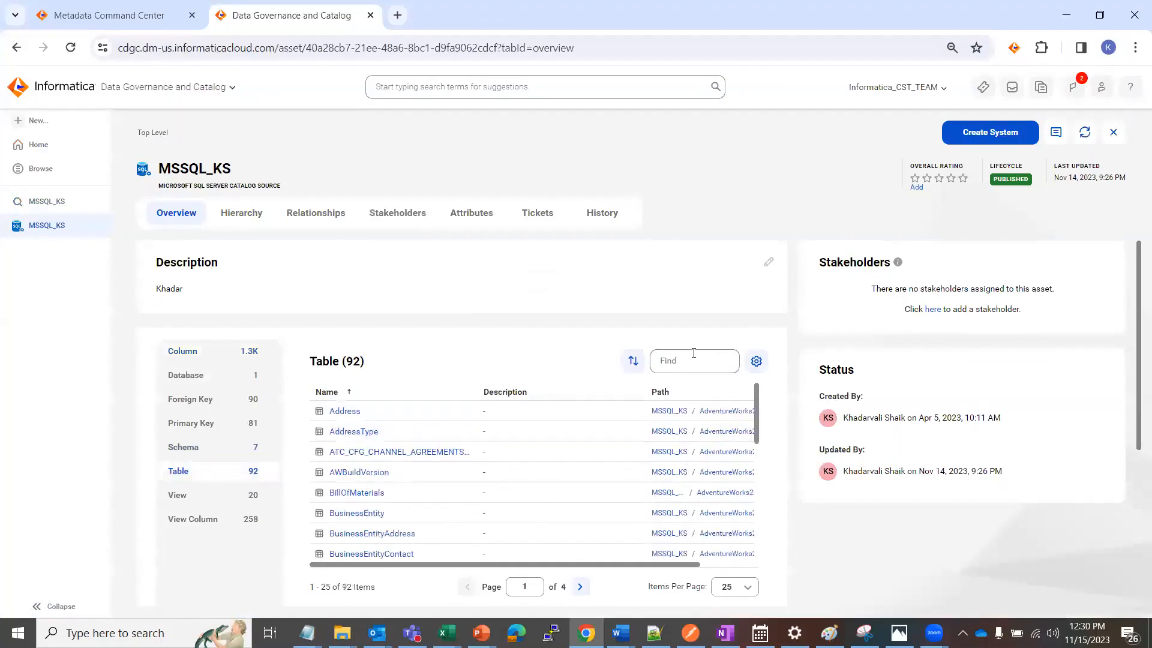
left_click(675, 360)
type("Employee")
left_click(348, 411)
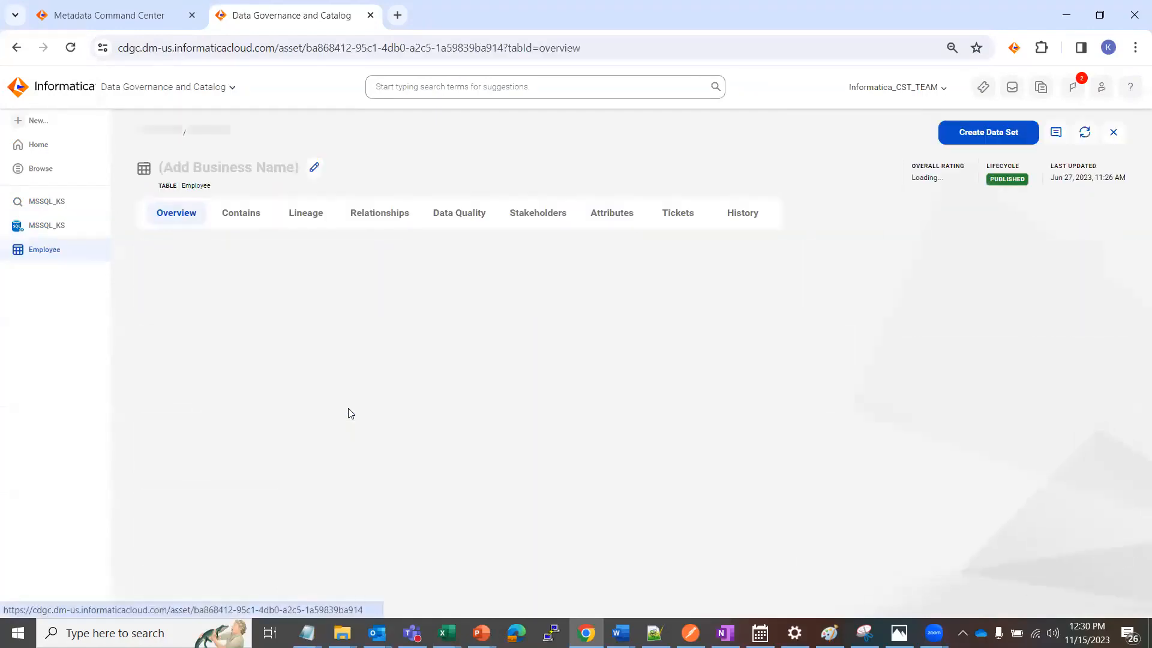
Find the SickLeaveHours column among the Employee table's data elements, open it and check its data element and generated classifications
left_click(248, 217)
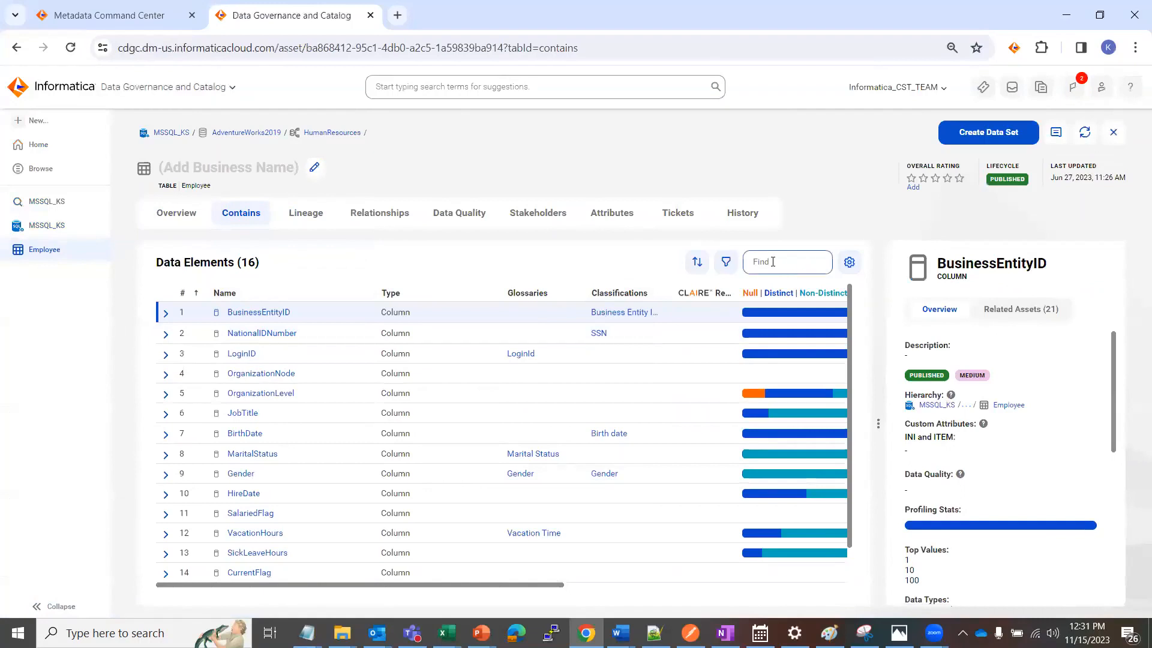
left_click(748, 268)
key("ctrl+v")
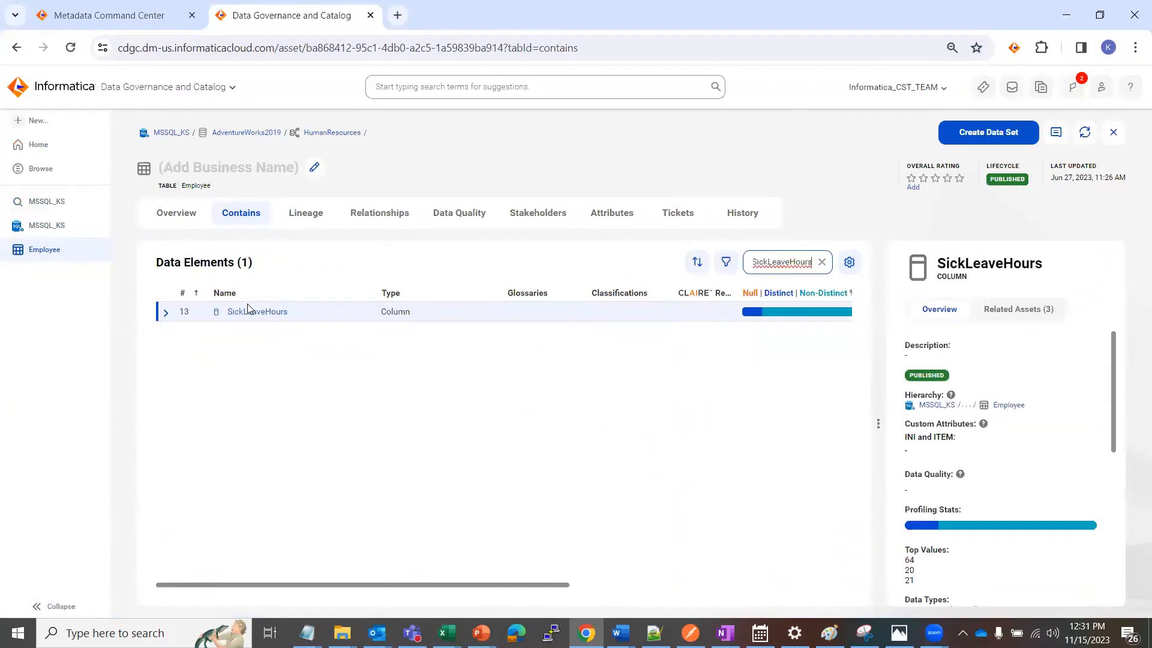
left_click(248, 314)
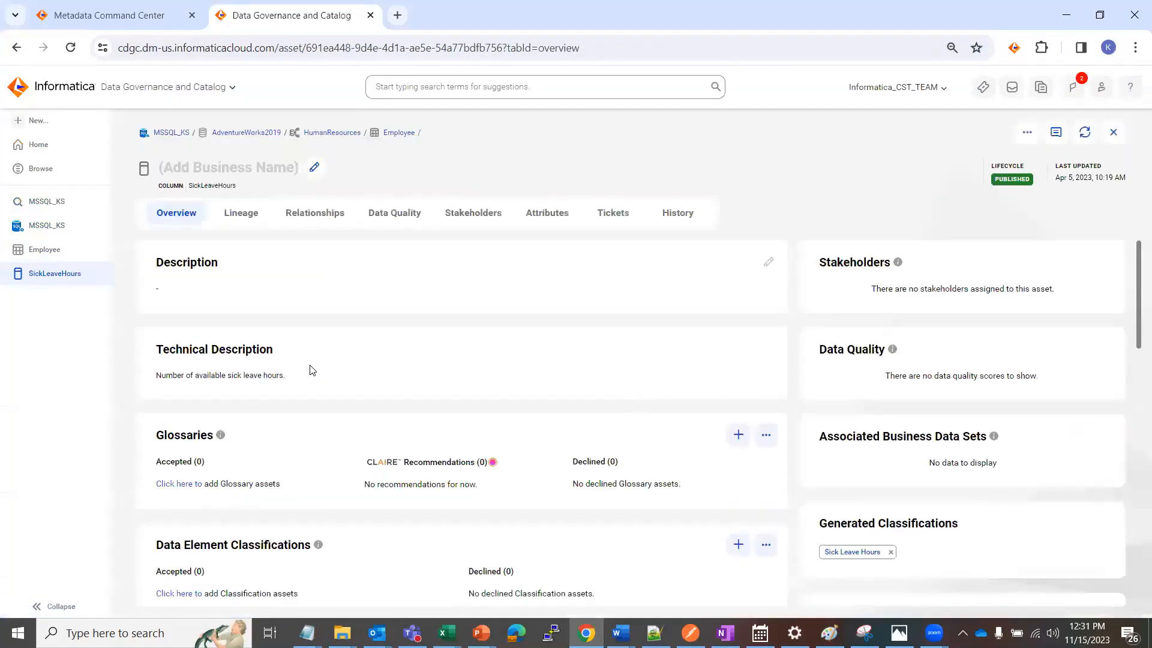
scroll(832, 535, "down", 1)
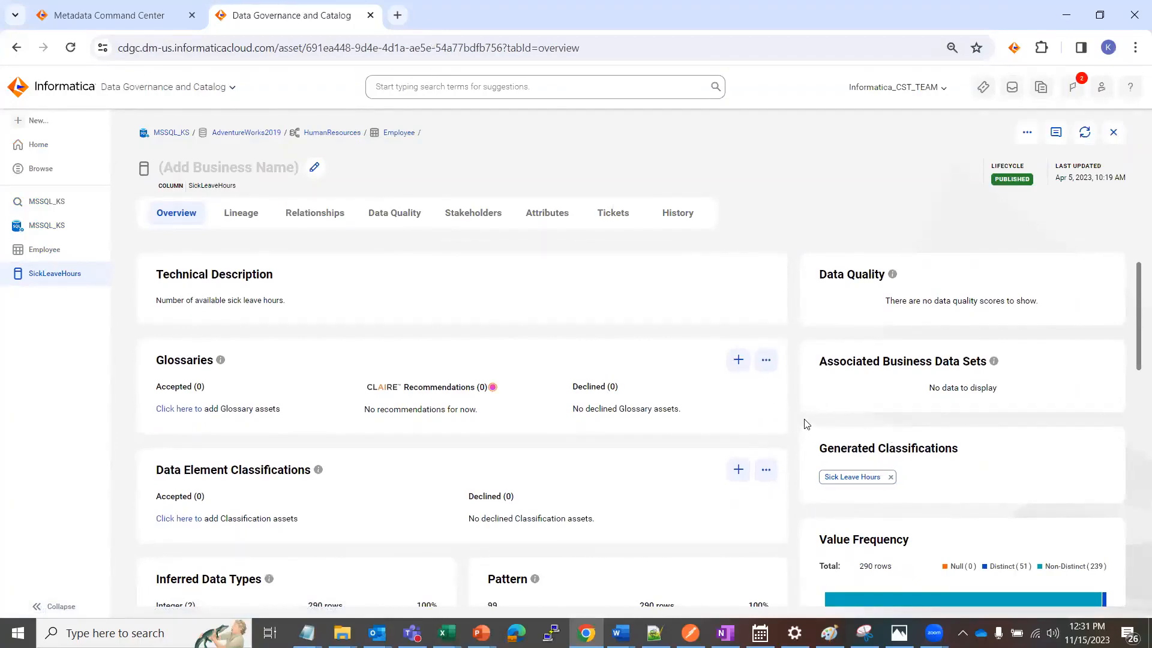
Copy the name CurrentFlag from the GDC_MSSQL_KS workbook, find that column in the catalog's Employee table and check its classifications
key("alt+Tab")
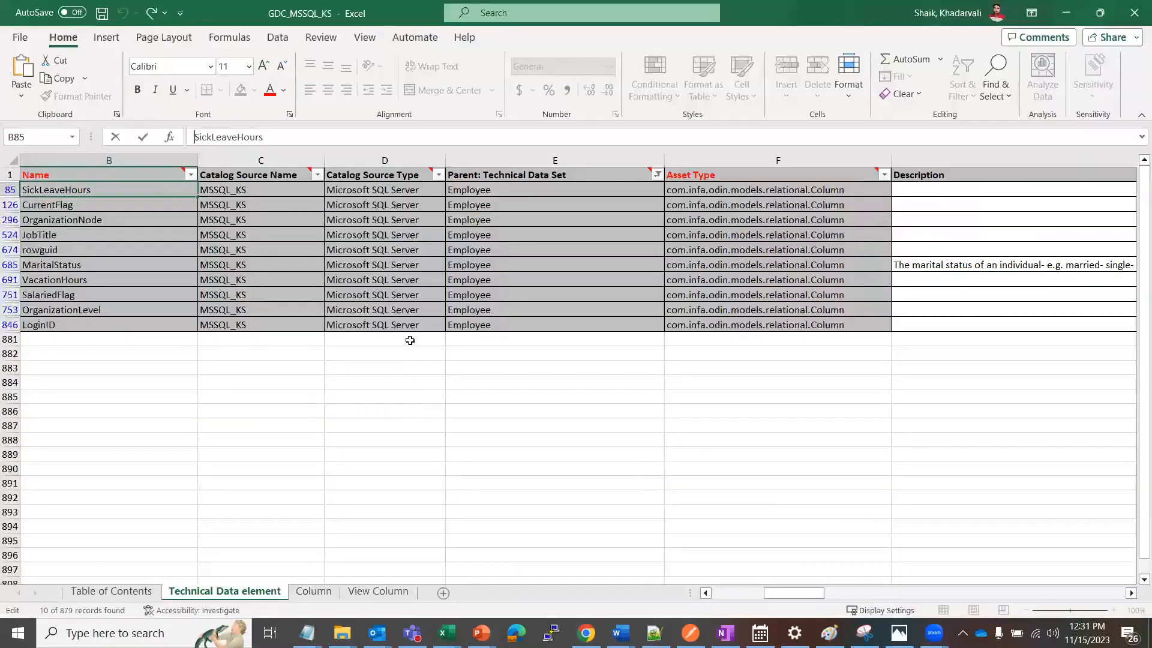
left_click(507, 248)
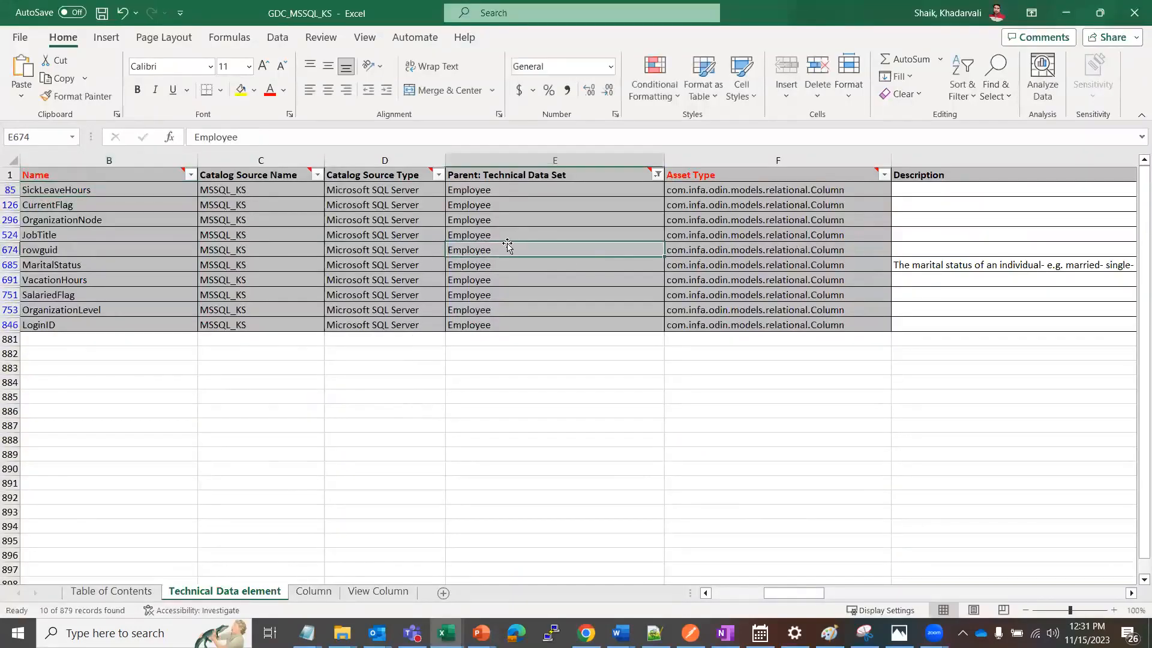
left_click(60, 205)
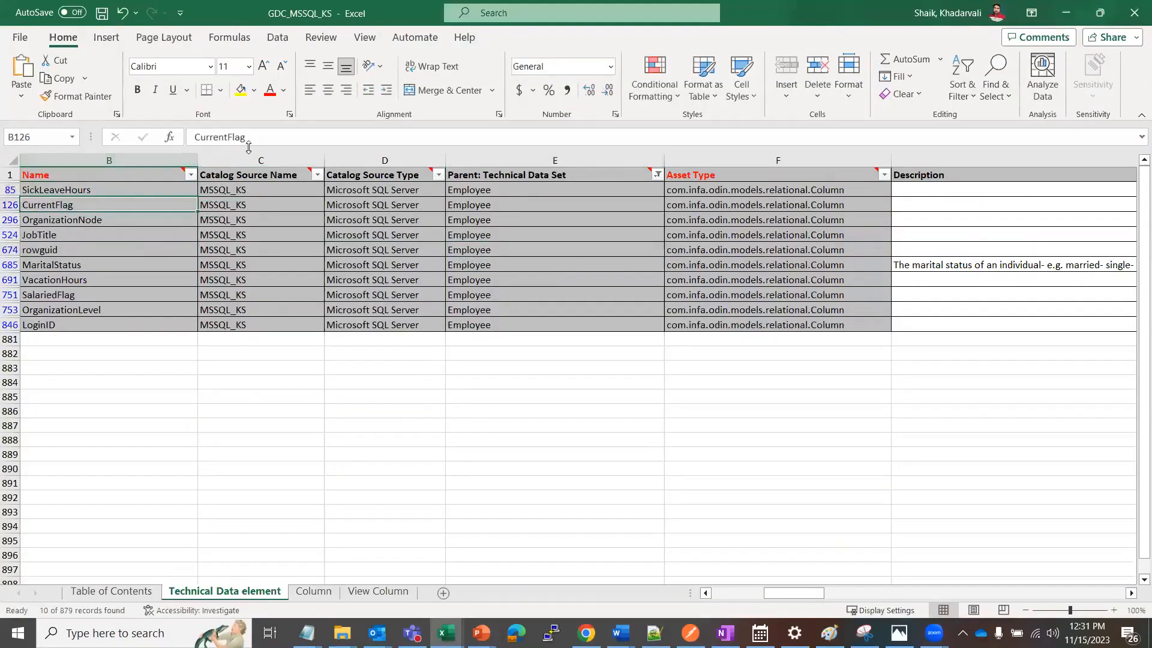
left_click_drag(249, 137, 150, 129)
key("ctrl+c")
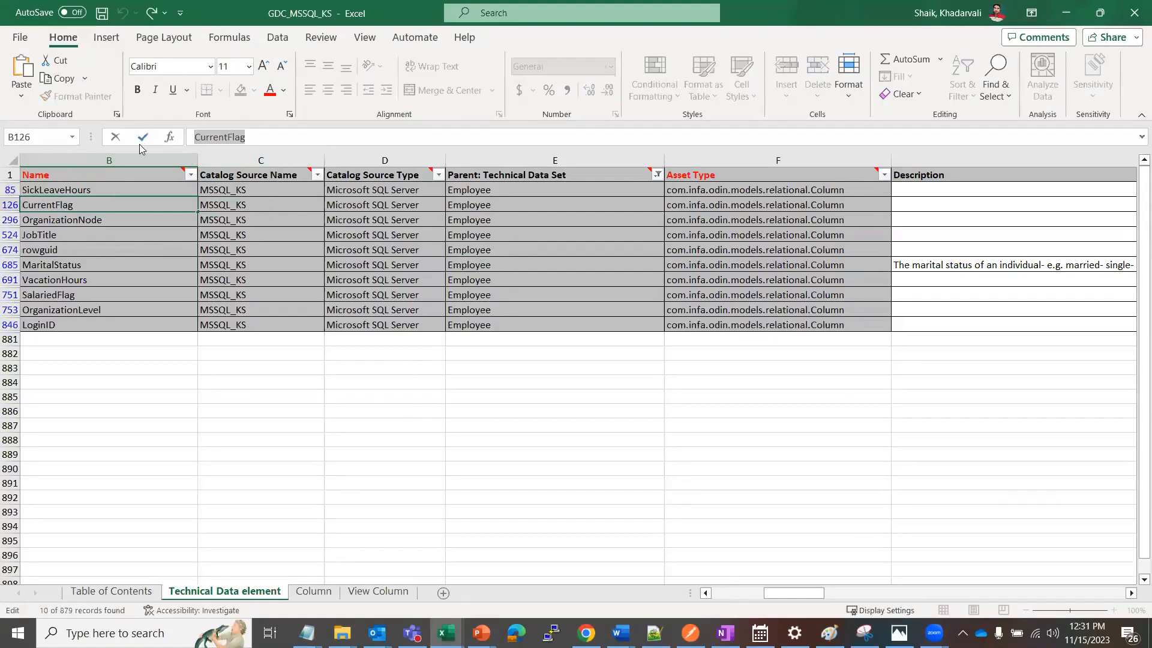
key("alt+Tab")
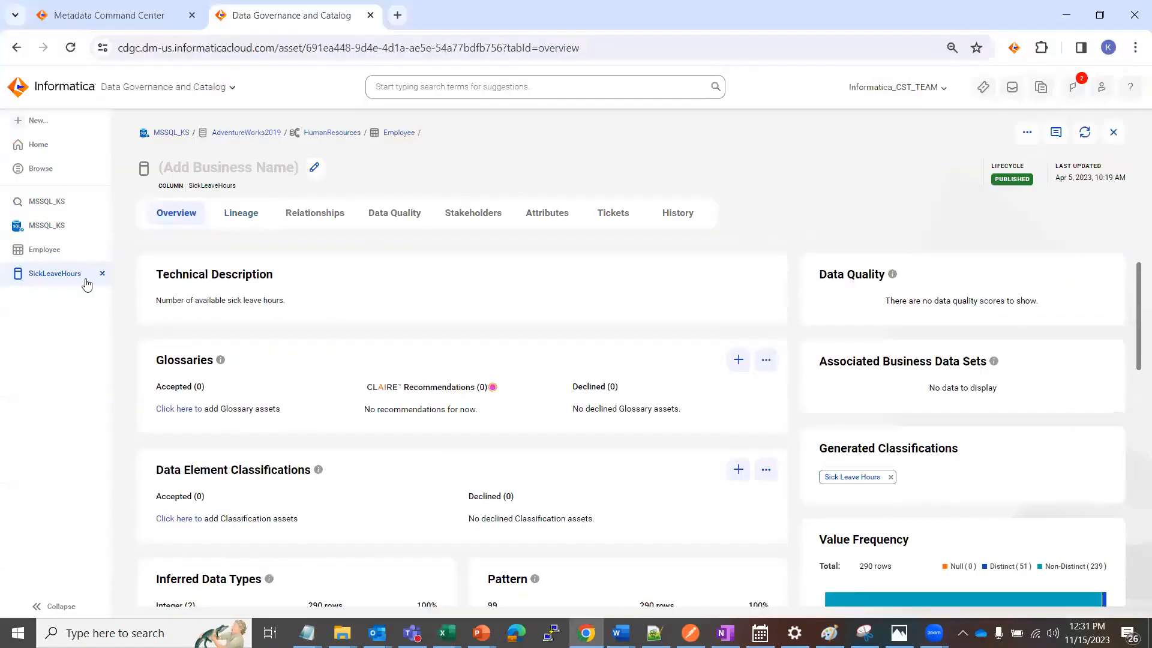
left_click(58, 251)
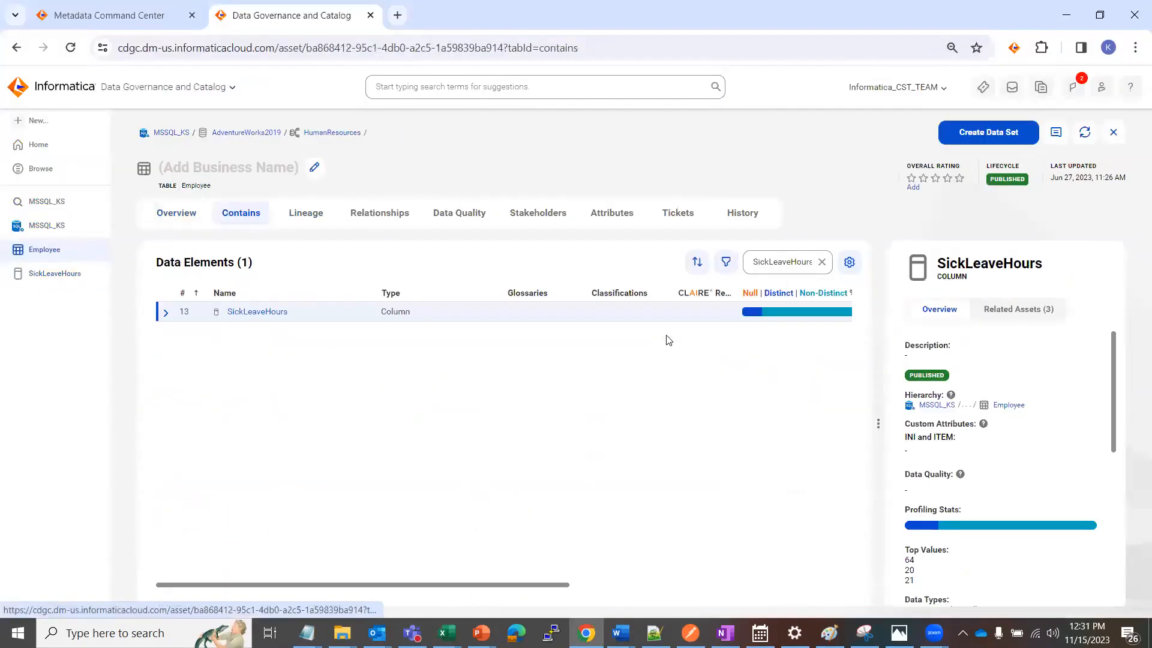
left_click(821, 262)
key("ctrl+v")
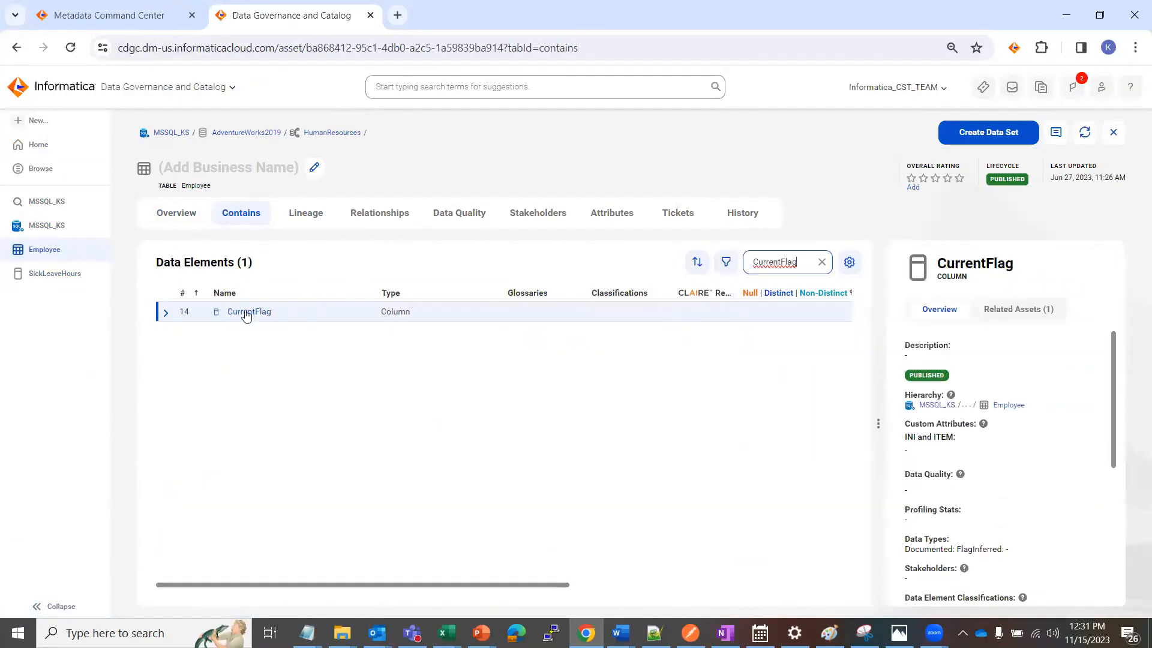
left_click(242, 311)
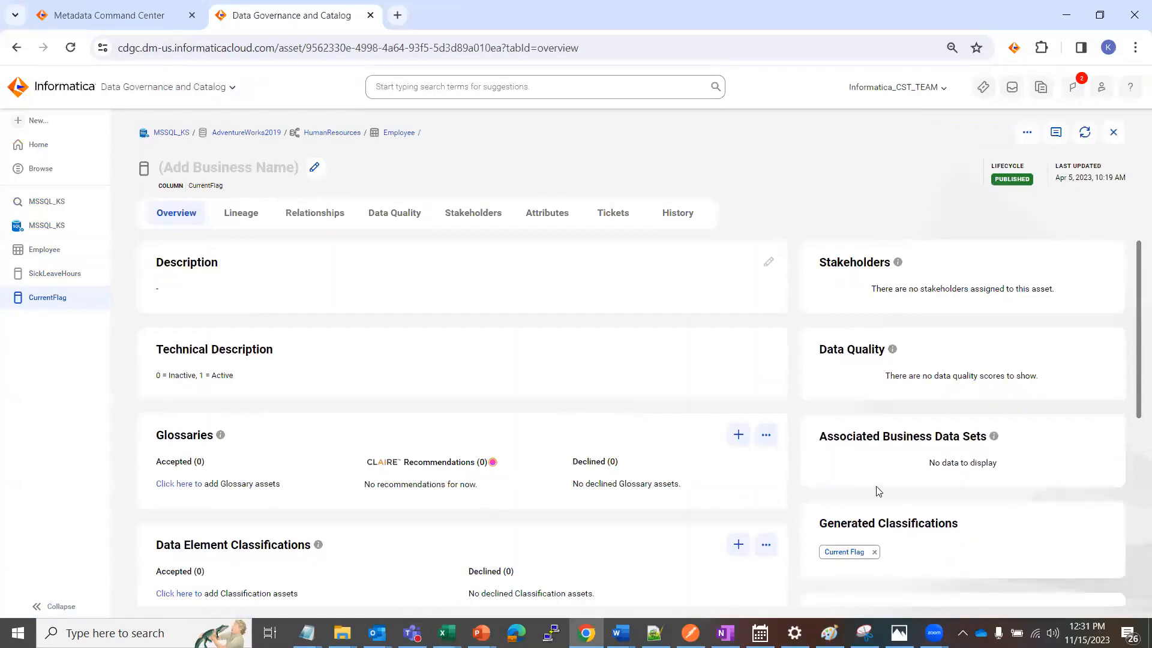
scroll(856, 497, "down", 1)
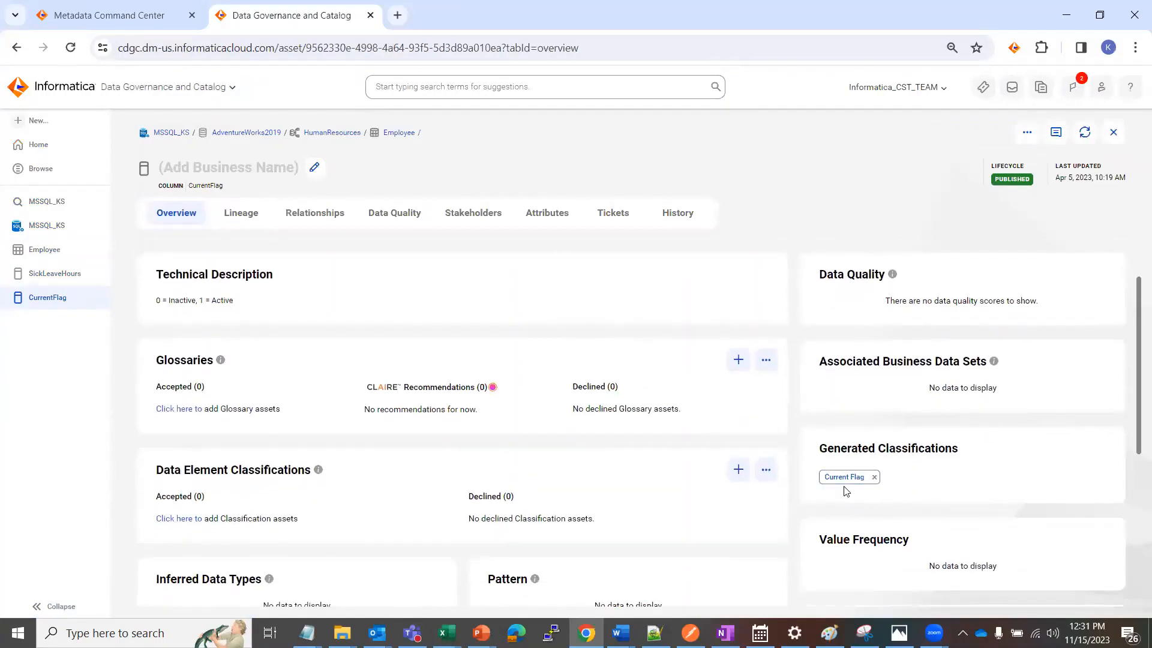
Copy the name OrganizationLevel from the GDC_MSSQL_KS workbook, find that column in the catalog's Employee table and examine its classifications
key("alt+Tab")
left_click(79, 309)
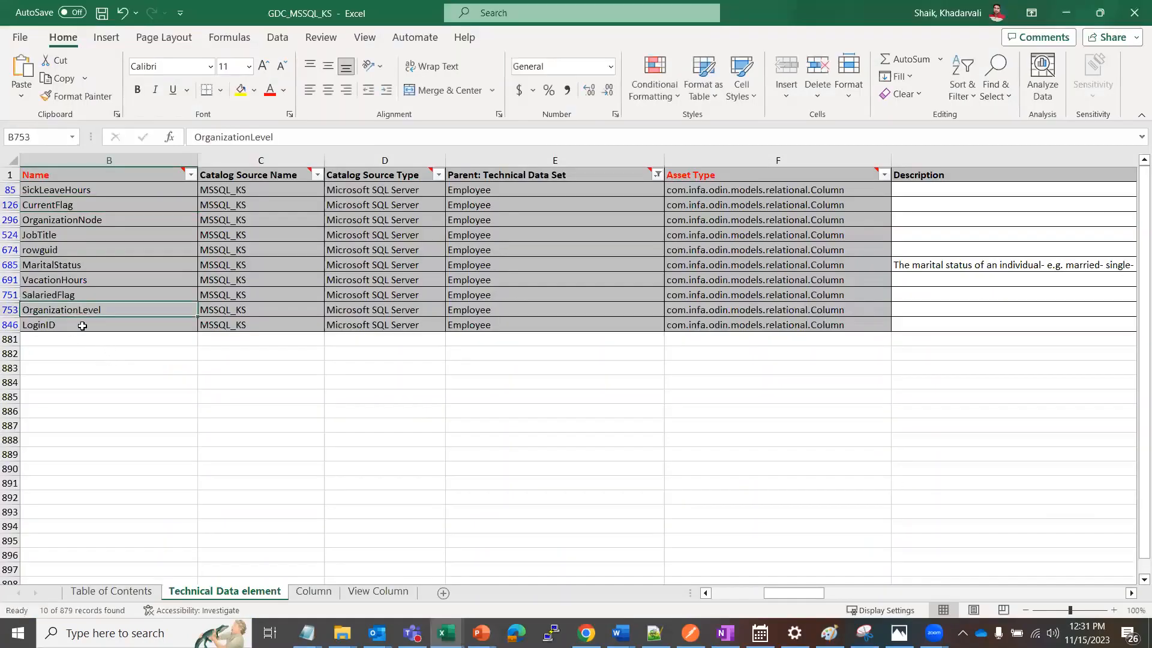
left_click_drag(280, 135, 174, 144)
key("ctrl+c")
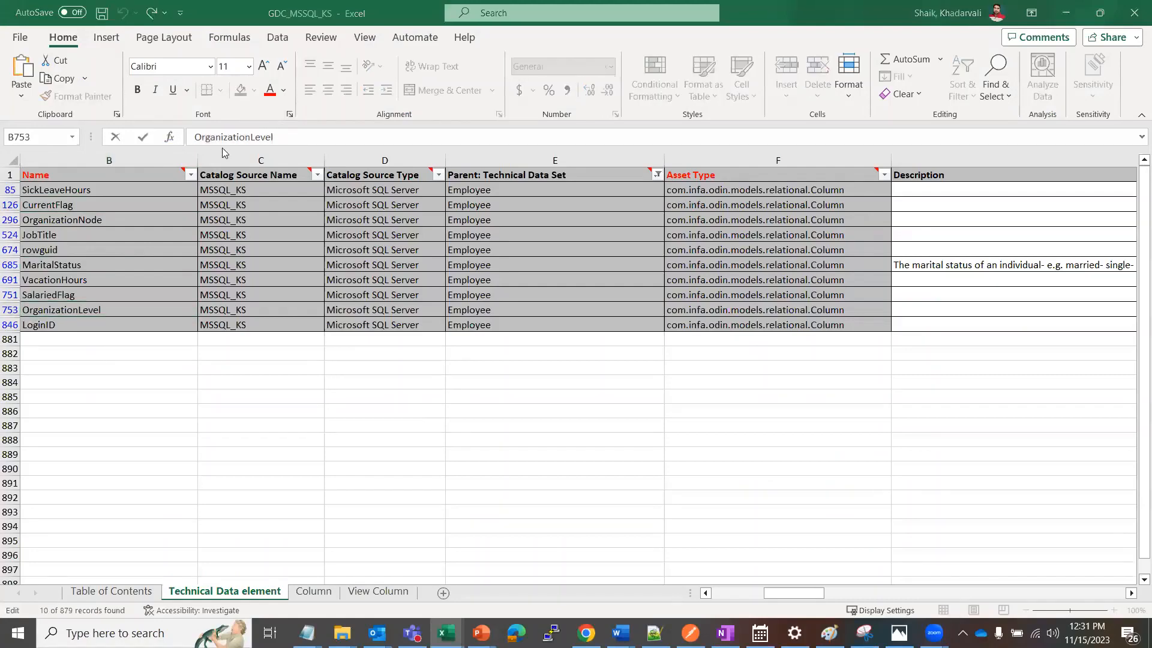
key("alt+Tab")
left_click(33, 249)
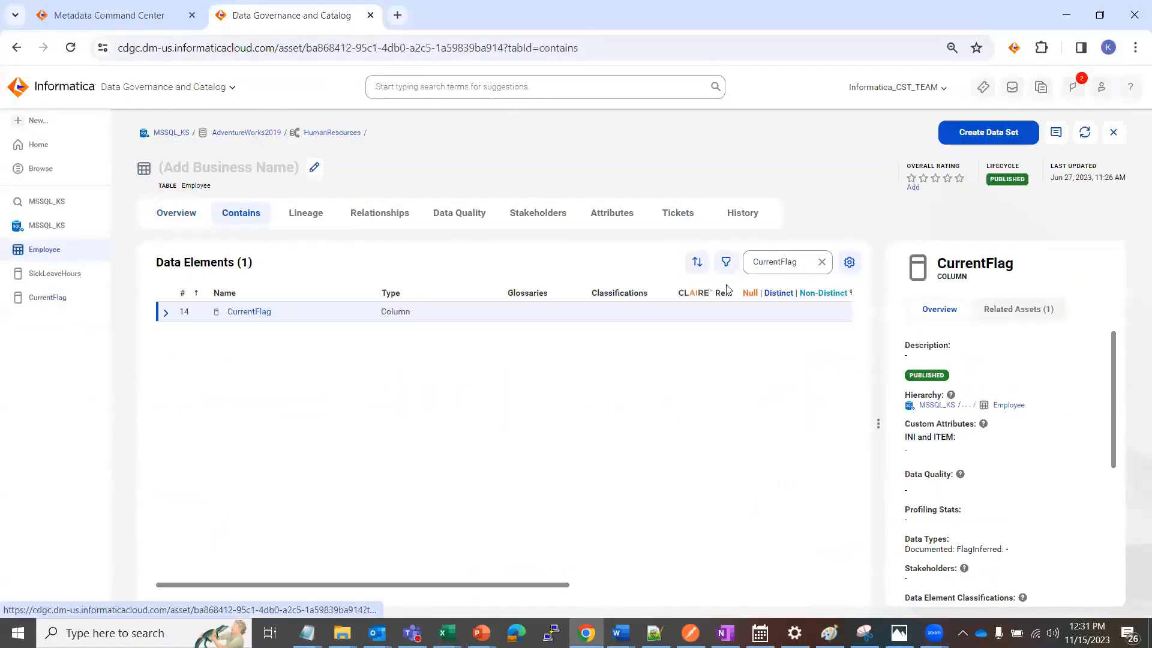
left_click(820, 262)
key("ctrl+v")
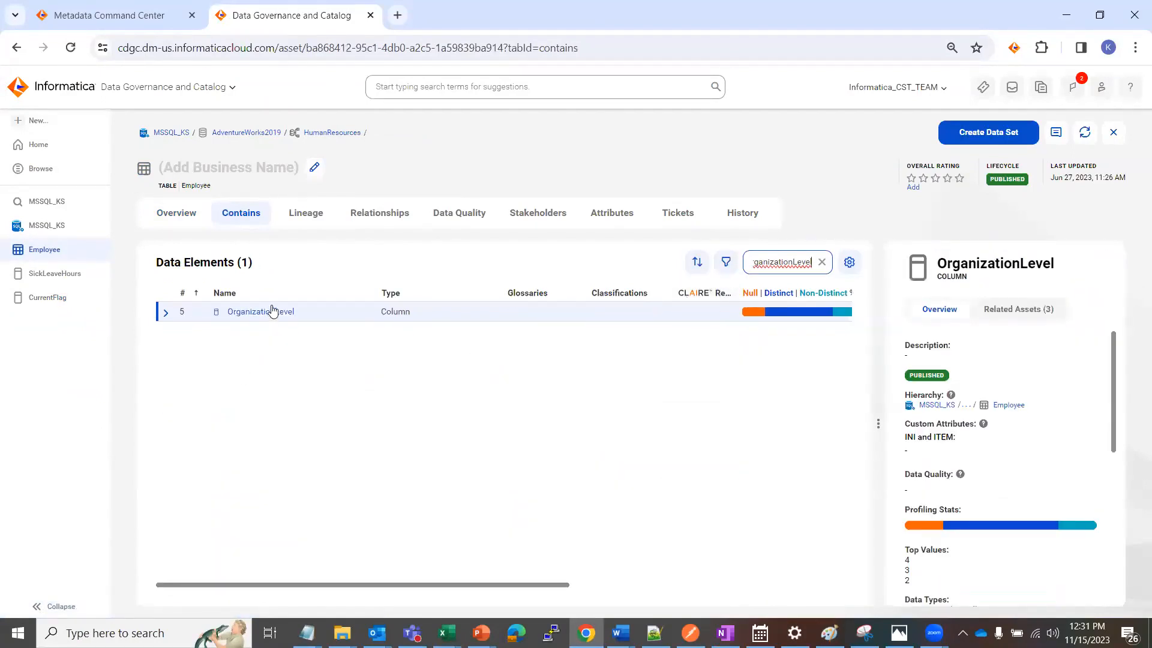
left_click(260, 313)
left_click(259, 313)
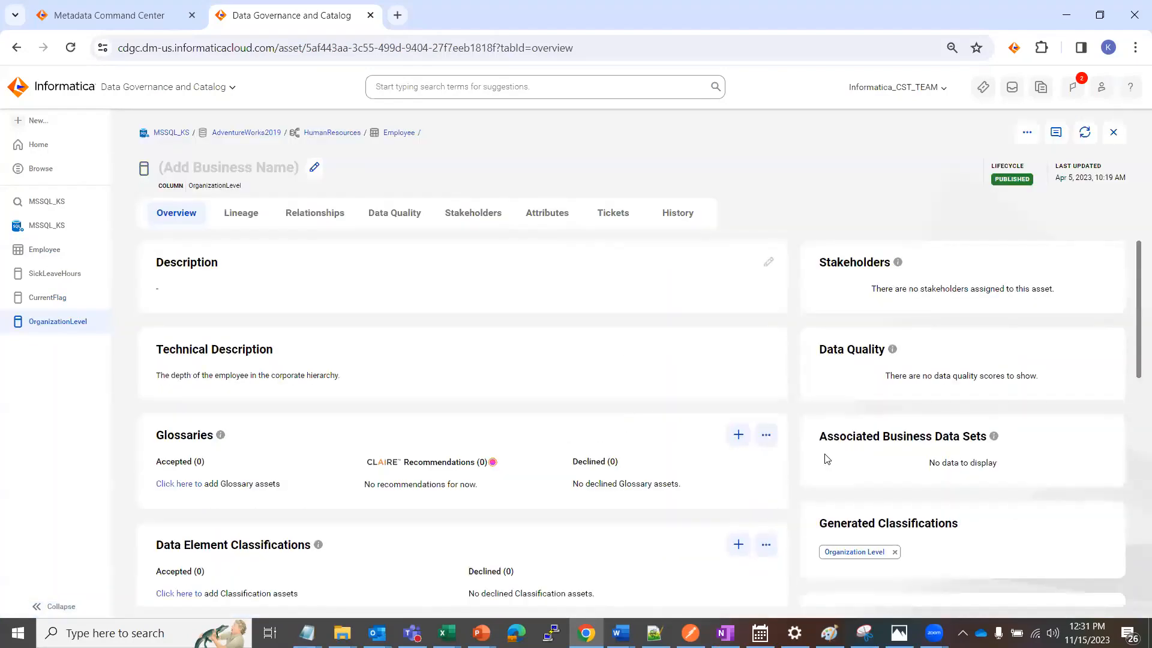
scroll(826, 459, "down", 1)
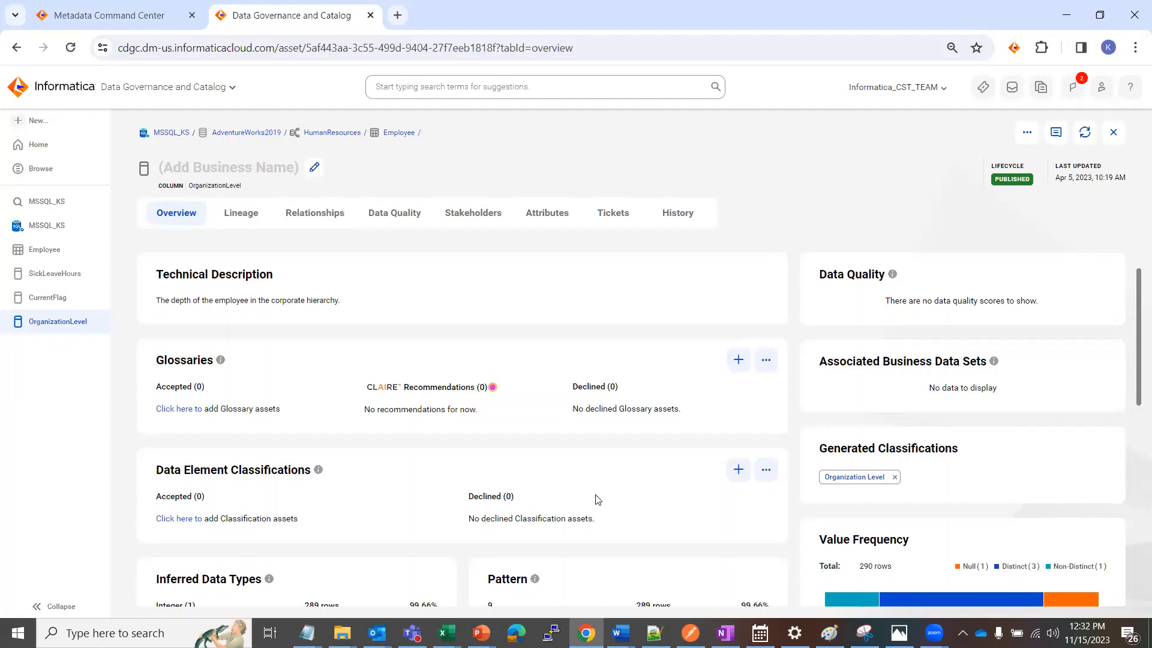
Switch back to the GDC_MSSQL_KS workbook and examine the recommended and accepted classifications of the filtered Employee rows
key("alt+Tab")
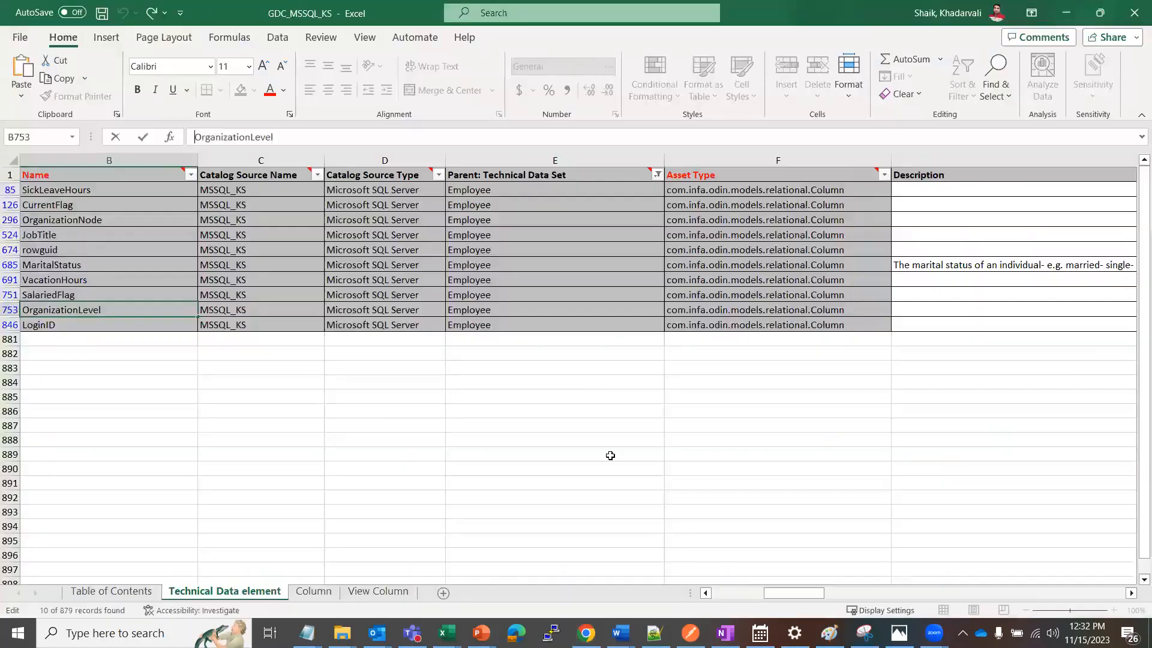
left_click(533, 395)
left_click(537, 217)
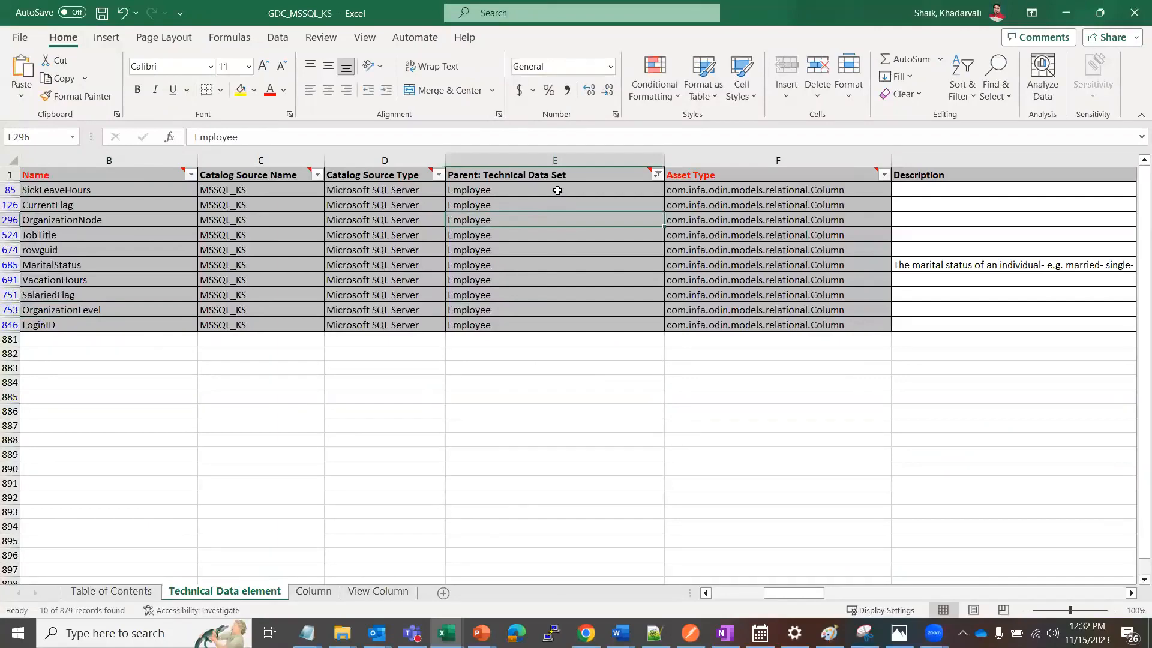
left_click(557, 190)
key("Right")
key("Right")
key("Right")
key("Right")
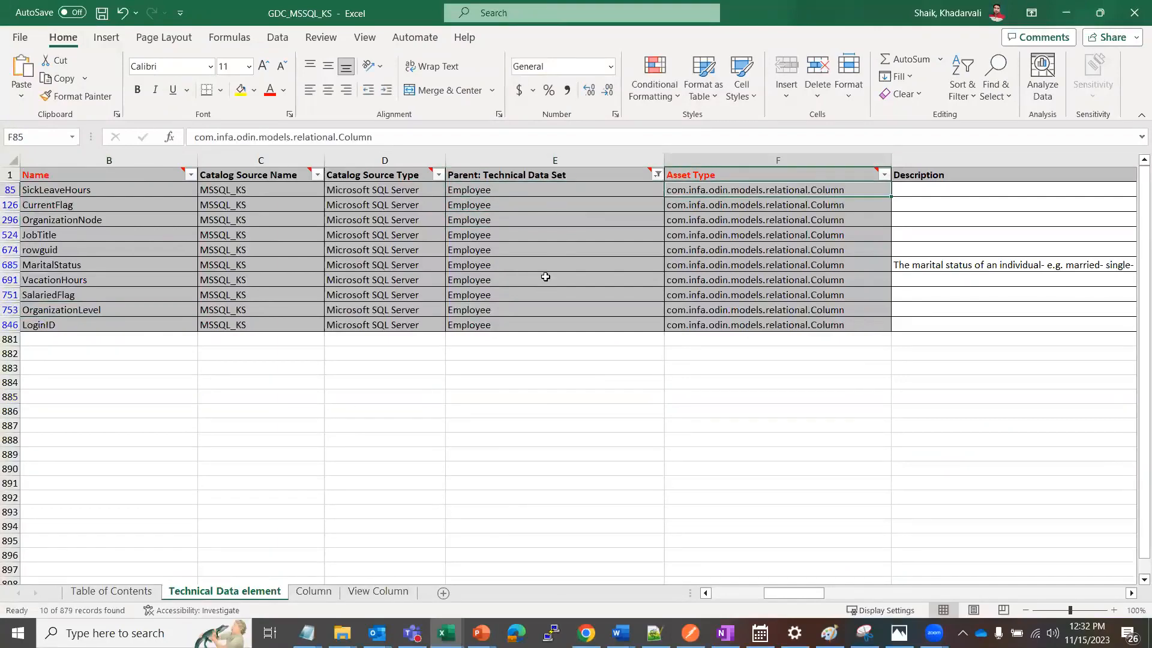
key("Right")
key("Right")
key("Right")
key("Right")
key("Right")
key("Right")
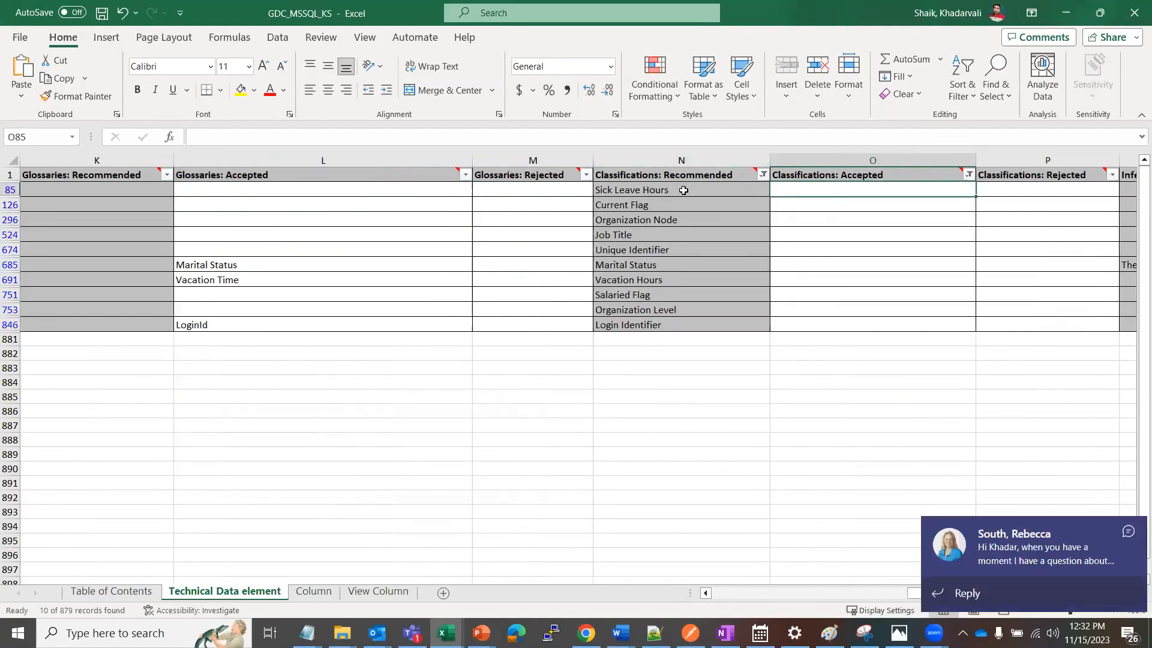
left_click(1135, 531)
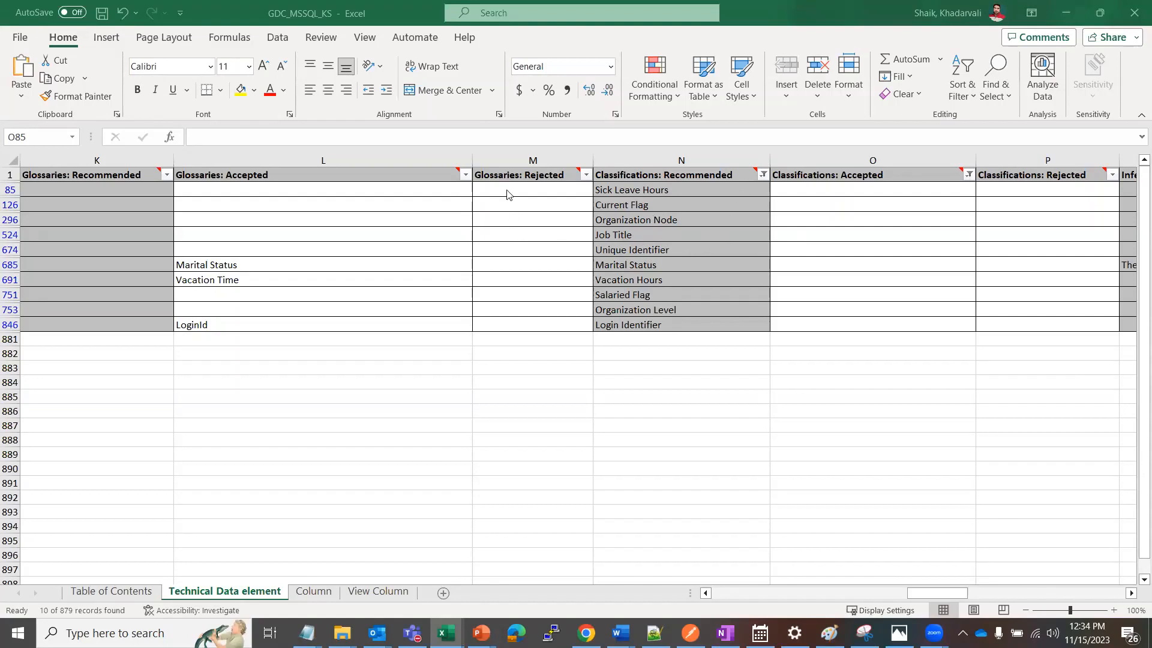
Copy the recommended classification Sick Leave Hours into Classifications: Accepted for row 85
left_click(821, 189)
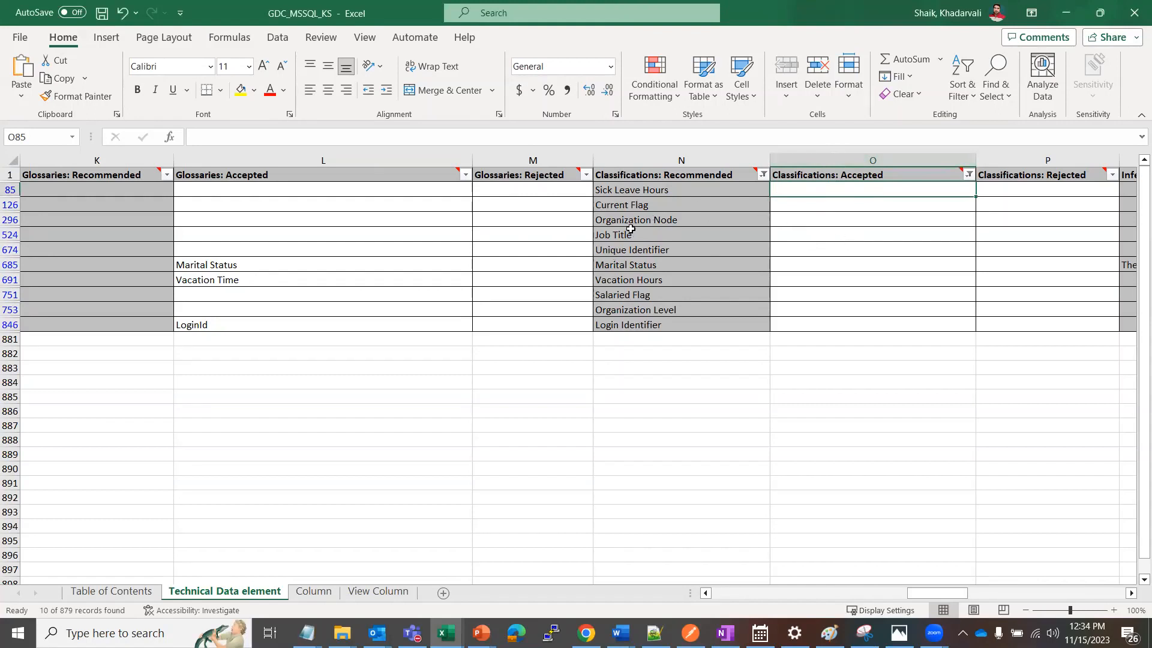
left_click(637, 189)
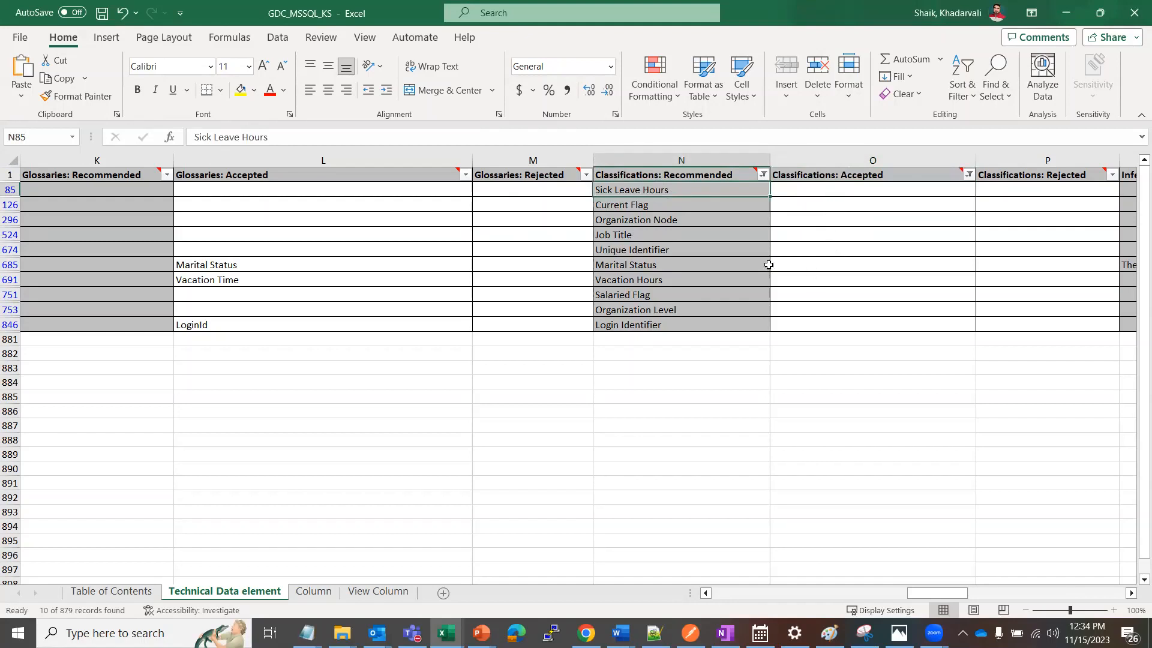
left_click_drag(273, 137, 177, 131)
key("ctrl+c")
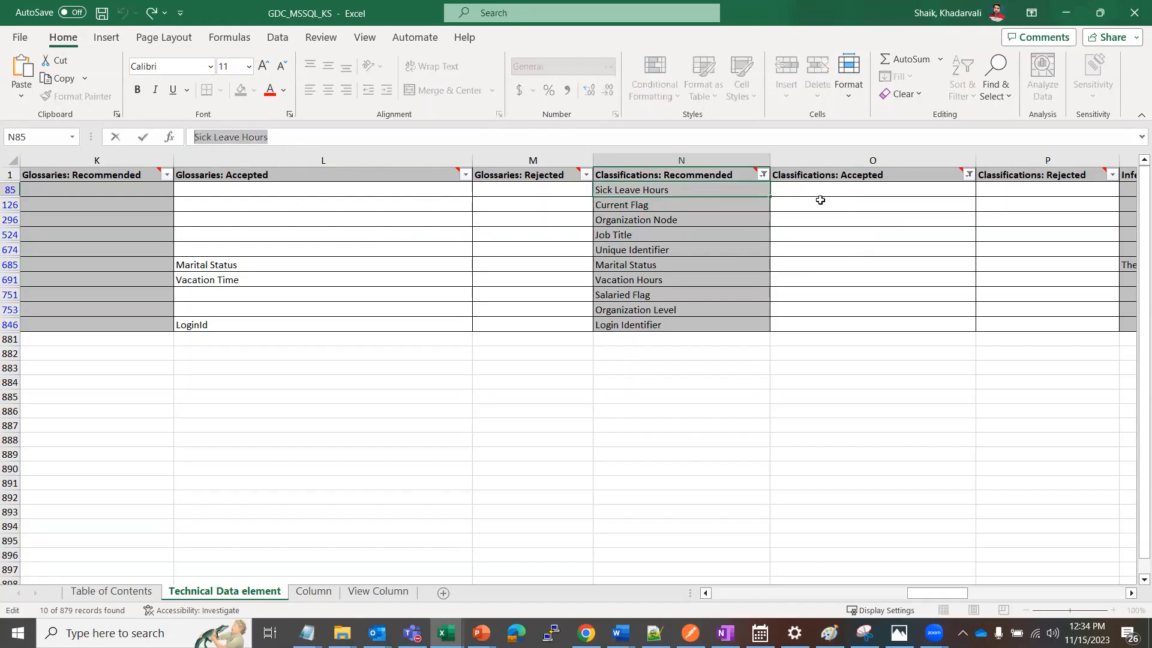
left_click(804, 189)
key("ctrl+v")
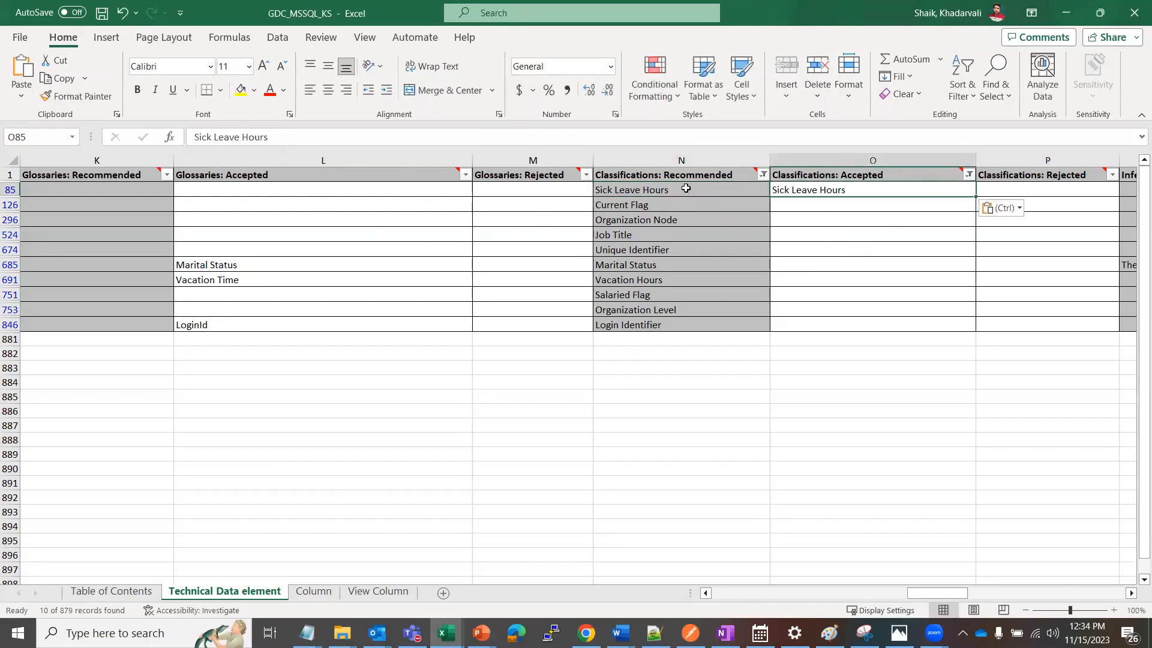
Copy the recommended classification Current Flag into Classifications: Accepted for row 126
left_click(666, 204)
left_click_drag(255, 138, 162, 147)
key("ctrl+c")
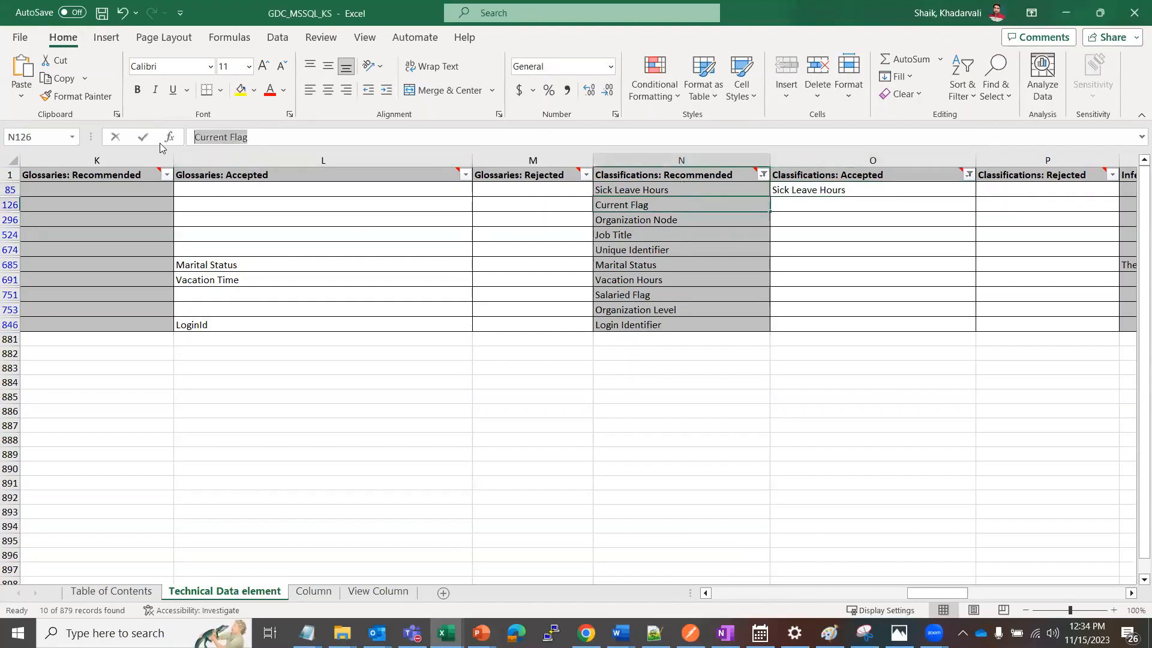
left_click(791, 200)
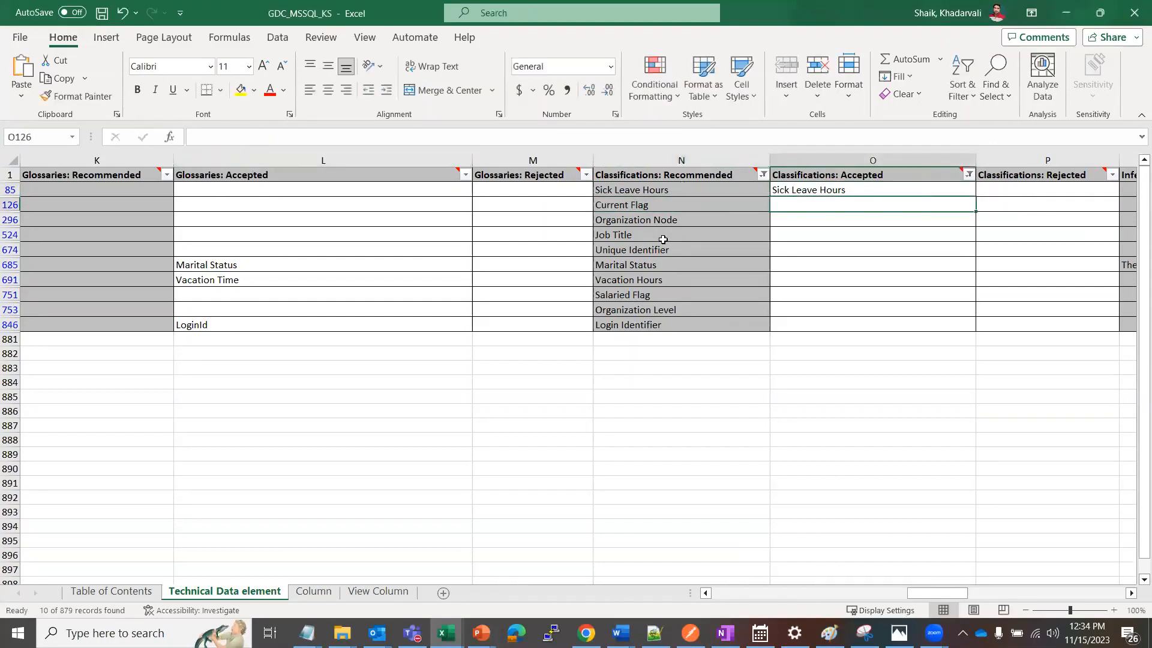
key("ctrl+v")
Copy the recommended classification Organization Node into Classifications: Accepted for row 296
left_click(646, 215)
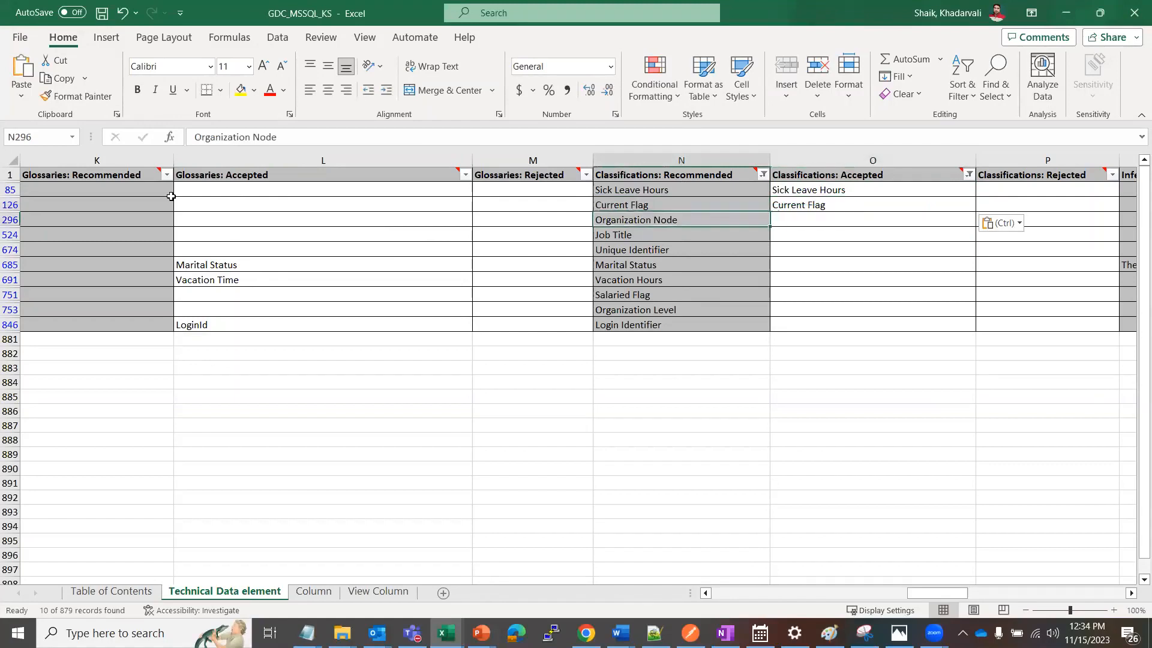
left_click_drag(269, 133, 161, 133)
key("ctrl+c")
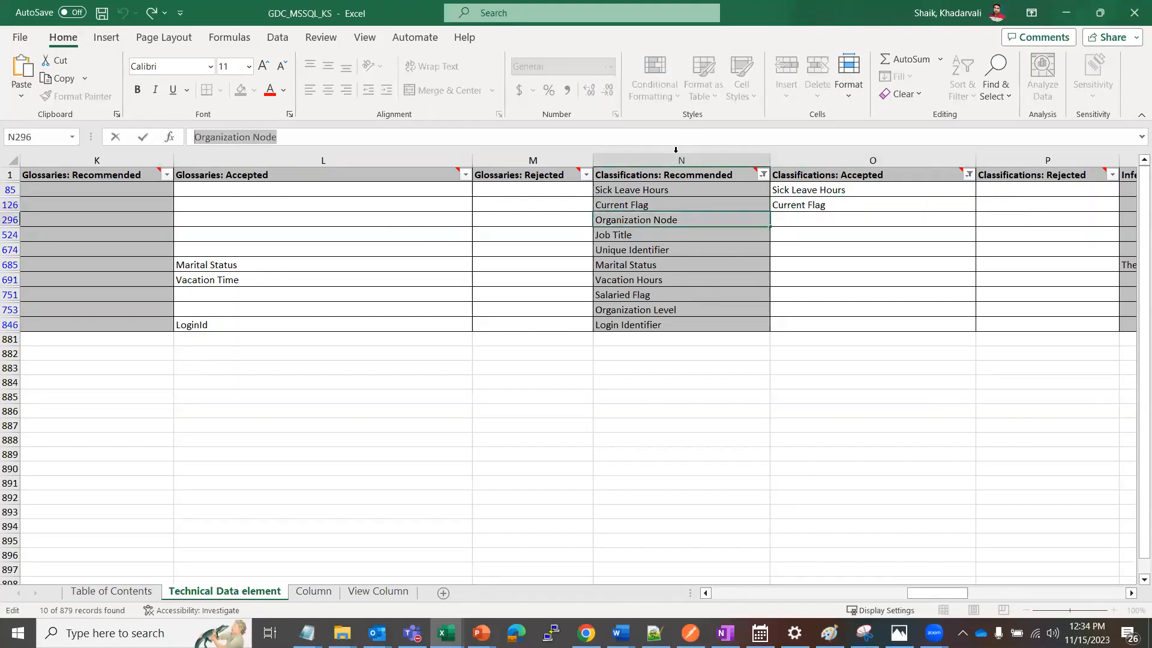
left_click(797, 217)
key("ctrl+v")
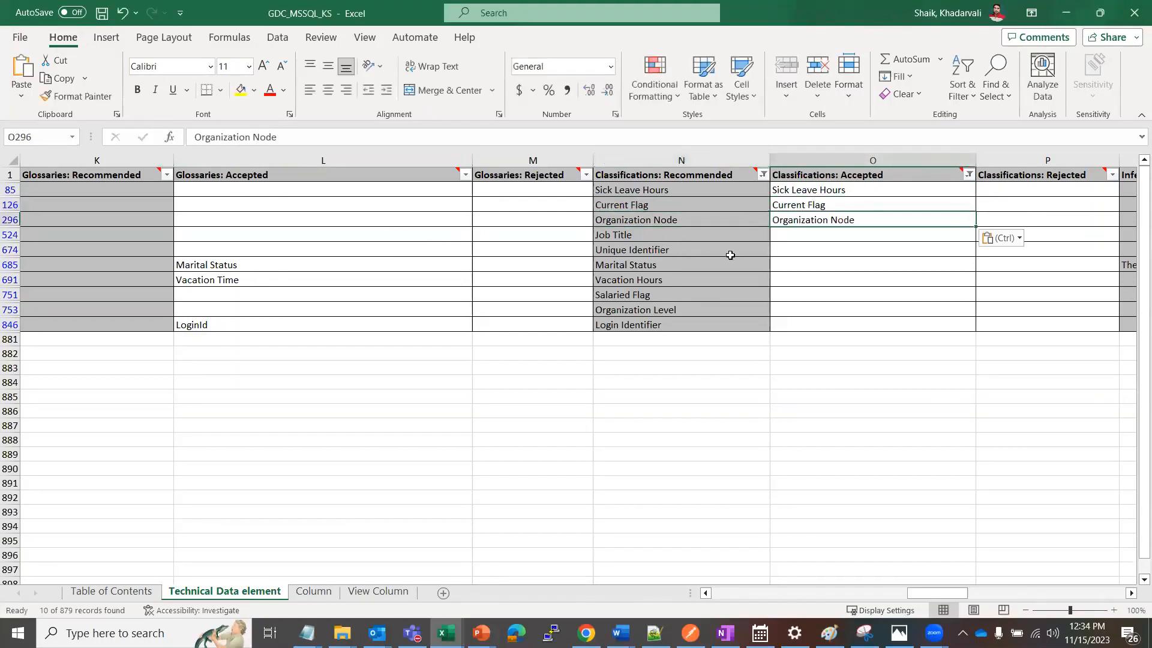
Copy the recommended classification Job Title into Classifications: Accepted for row 524
left_click(702, 235)
left_click_drag(234, 133, 165, 133)
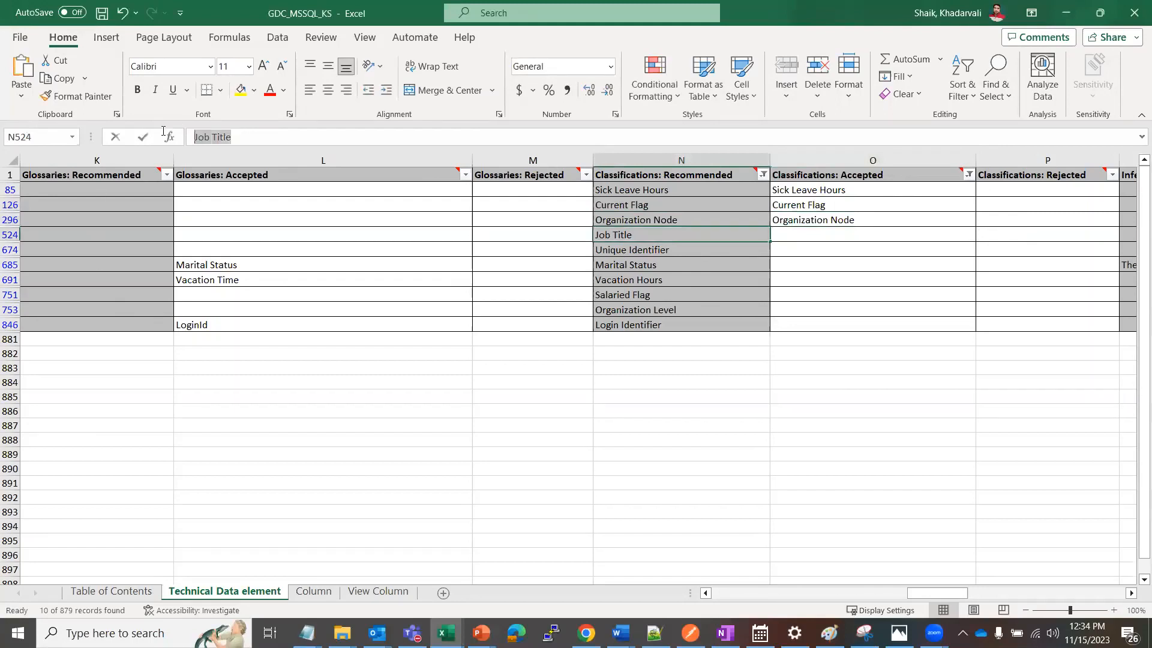
key("ctrl+c")
left_click(812, 233)
key("ctrl+v")
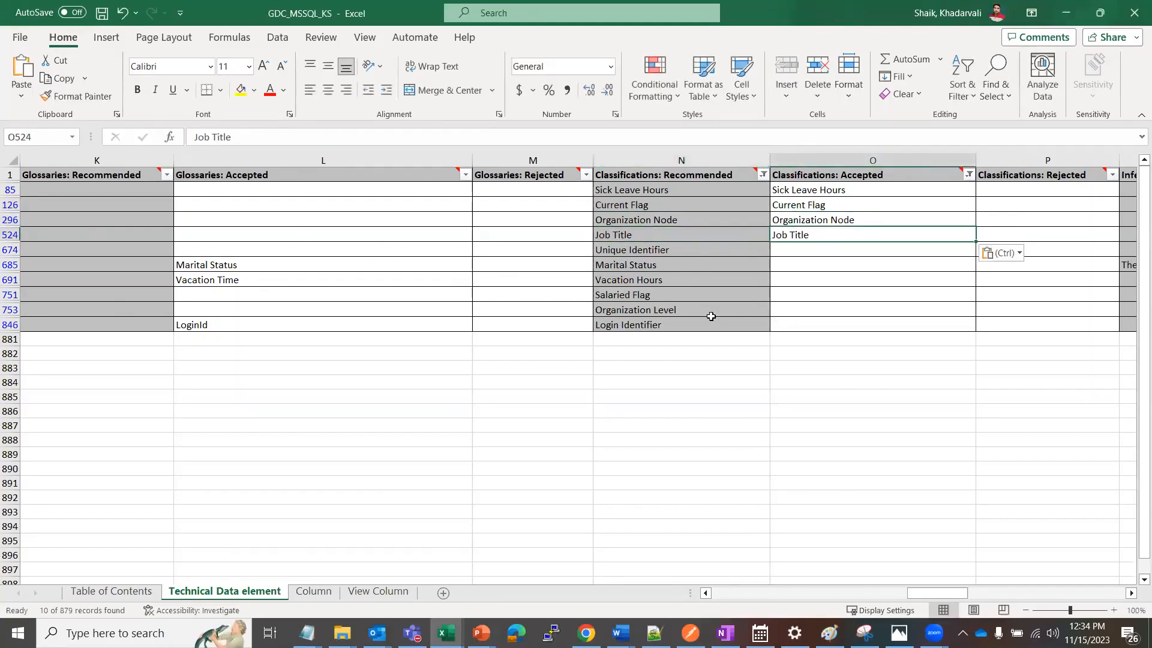
Copy the recommended classification Unique Identifier into Classifications: Accepted for row 674
left_click(655, 252)
left_click_drag(270, 136, 165, 149)
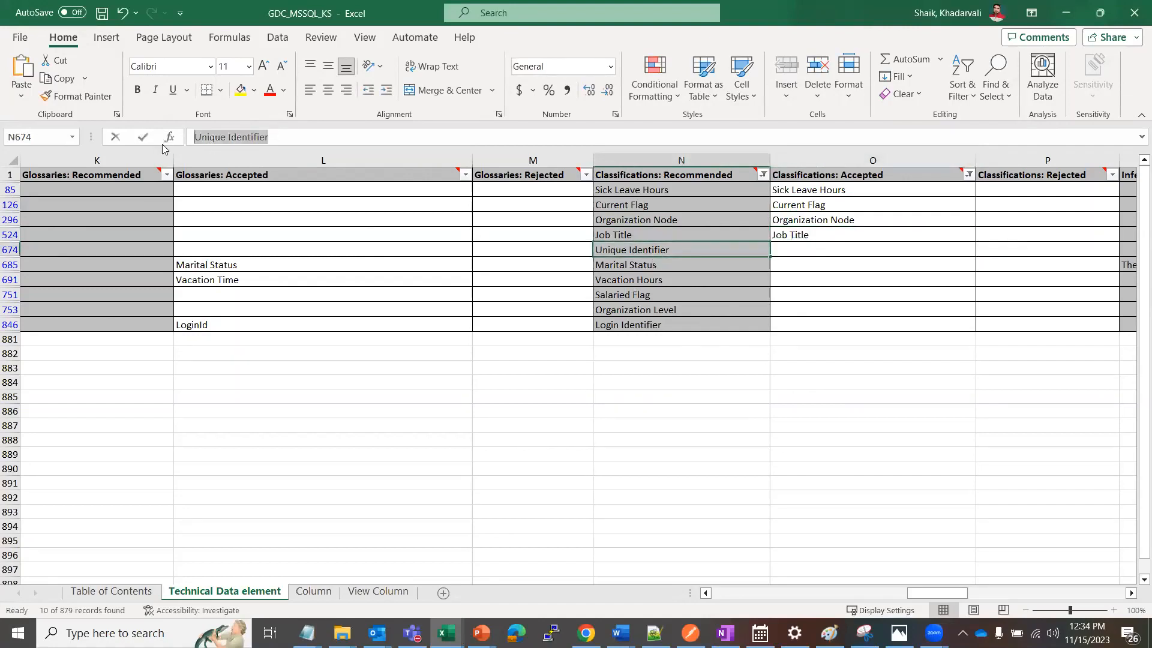
left_click(792, 252)
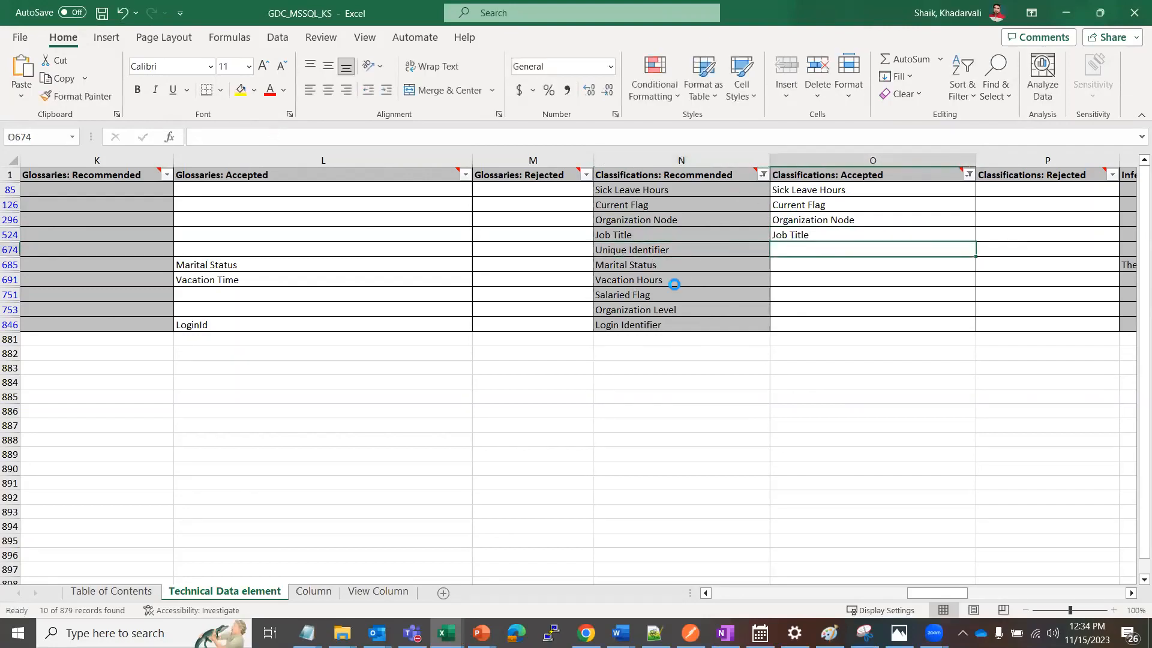
key("ctrl+v")
Copy the recommended classification Marital Status into Classifications: Accepted for row 685
left_click(681, 264)
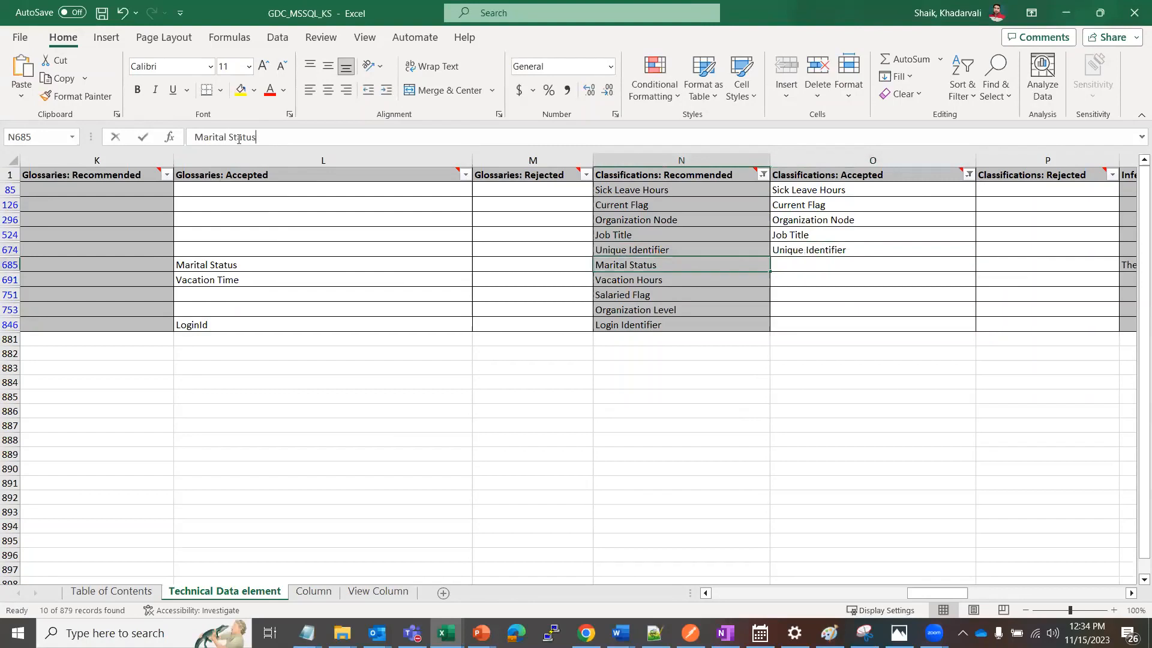
left_click_drag(239, 139, 153, 136)
left_click(782, 258)
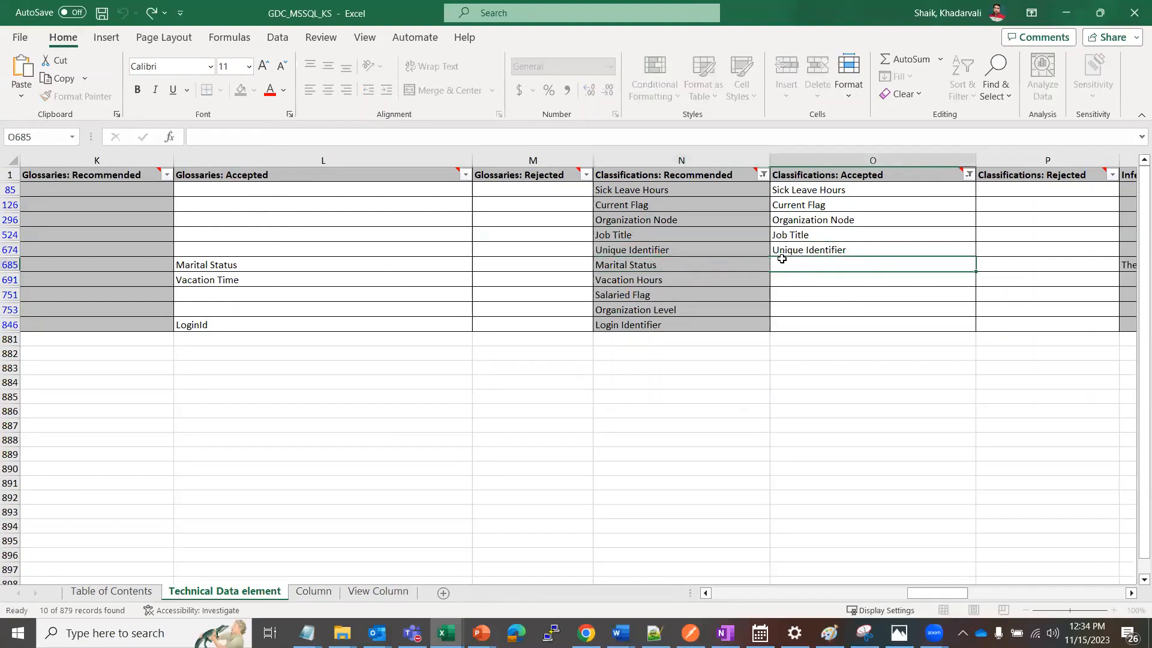
key("ctrl+v")
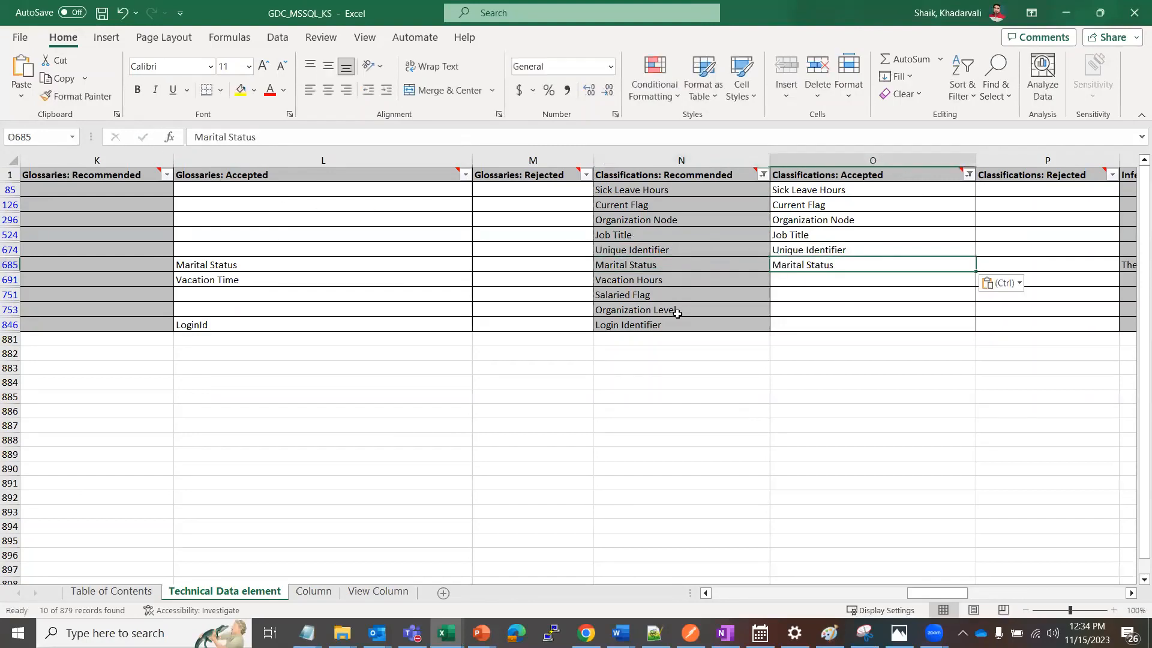
Copy the recommended classification Vacation Hours into Classifications: Accepted for row 691
left_click(658, 281)
left_click_drag(262, 138, 134, 141)
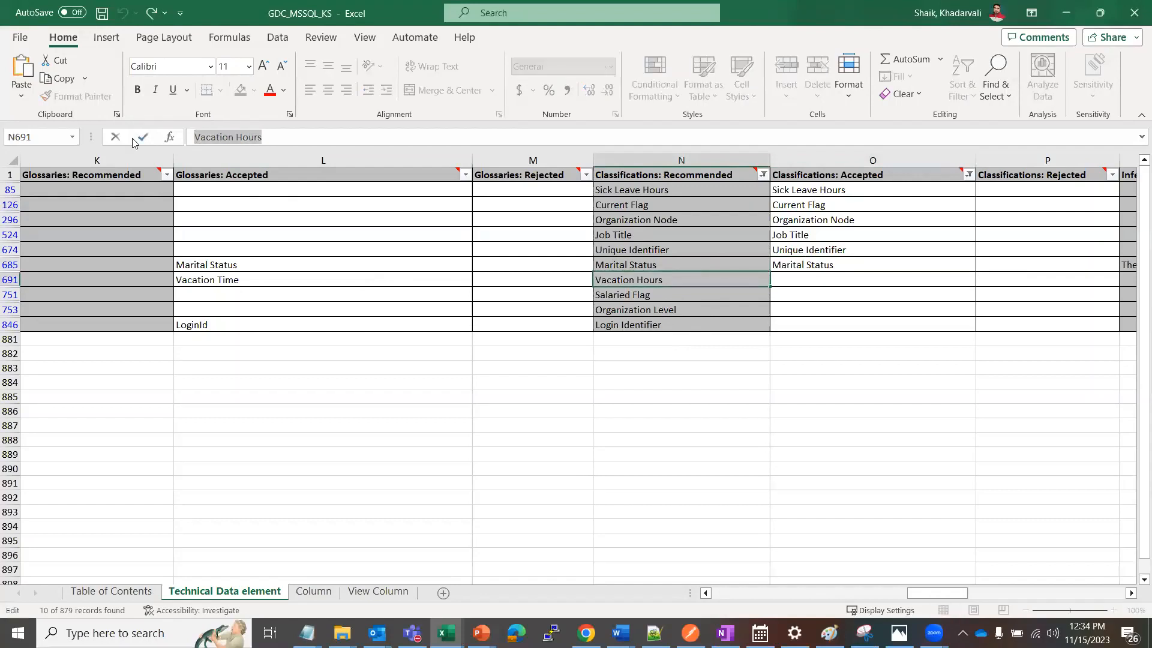
left_click(806, 275)
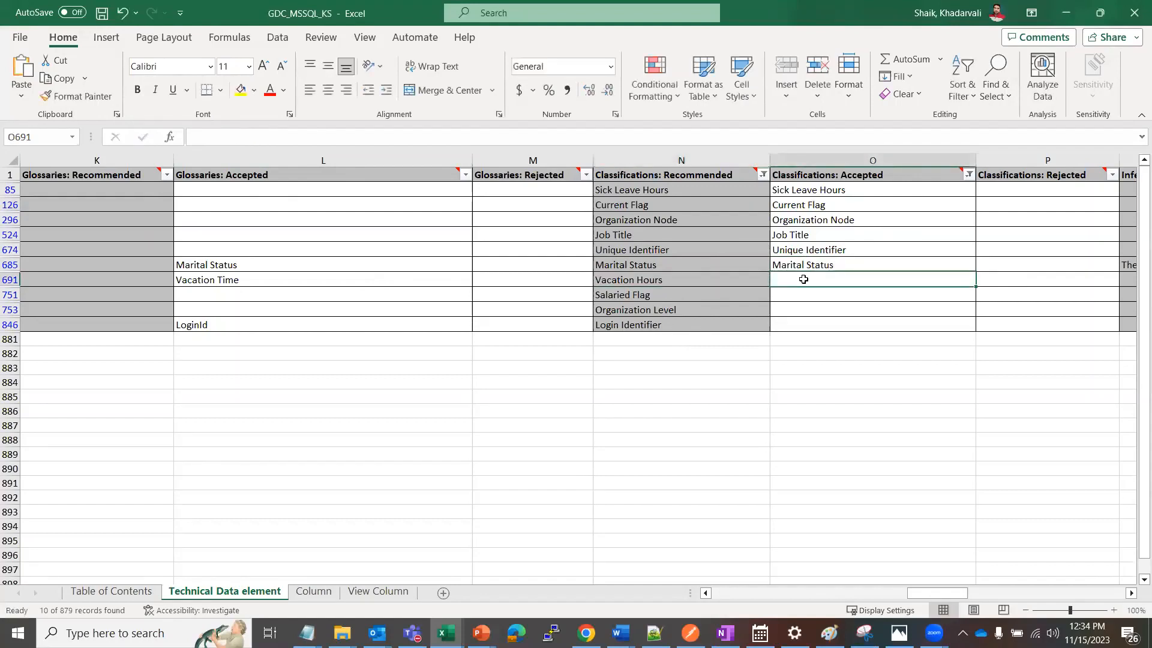
key("ctrl+v")
Copy the recommended classification Salaried Flag into Classifications: Accepted for row 751
left_click(653, 297)
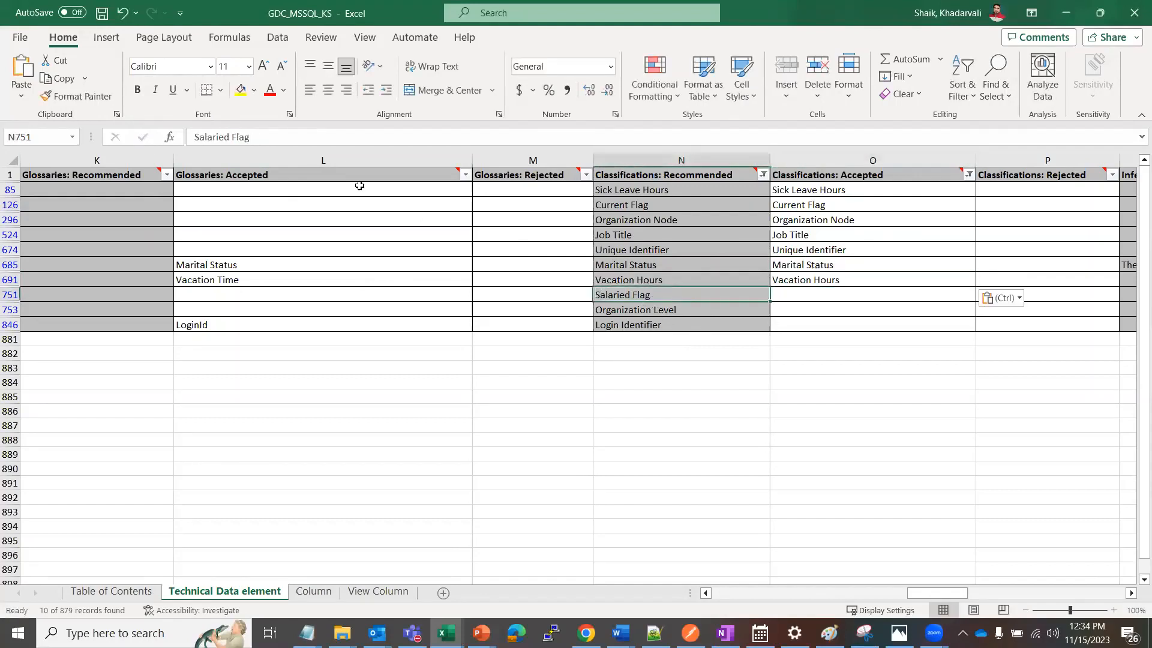
left_click_drag(193, 137, 249, 136)
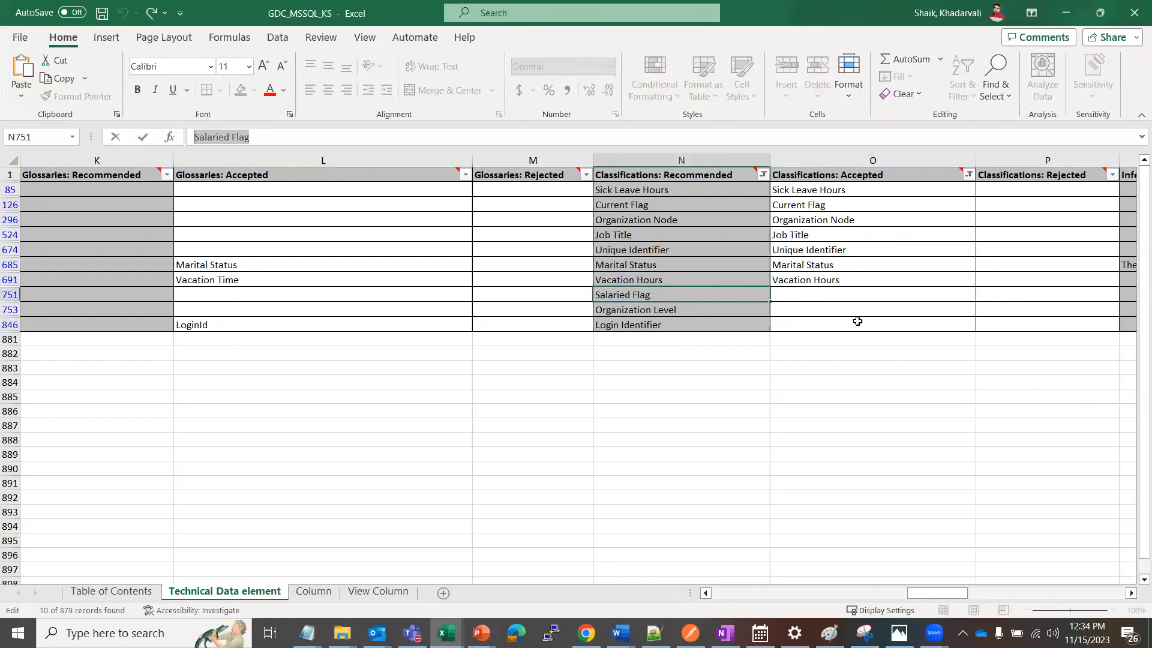
key("ctrl+c")
left_click(833, 294)
key("ctrl+v")
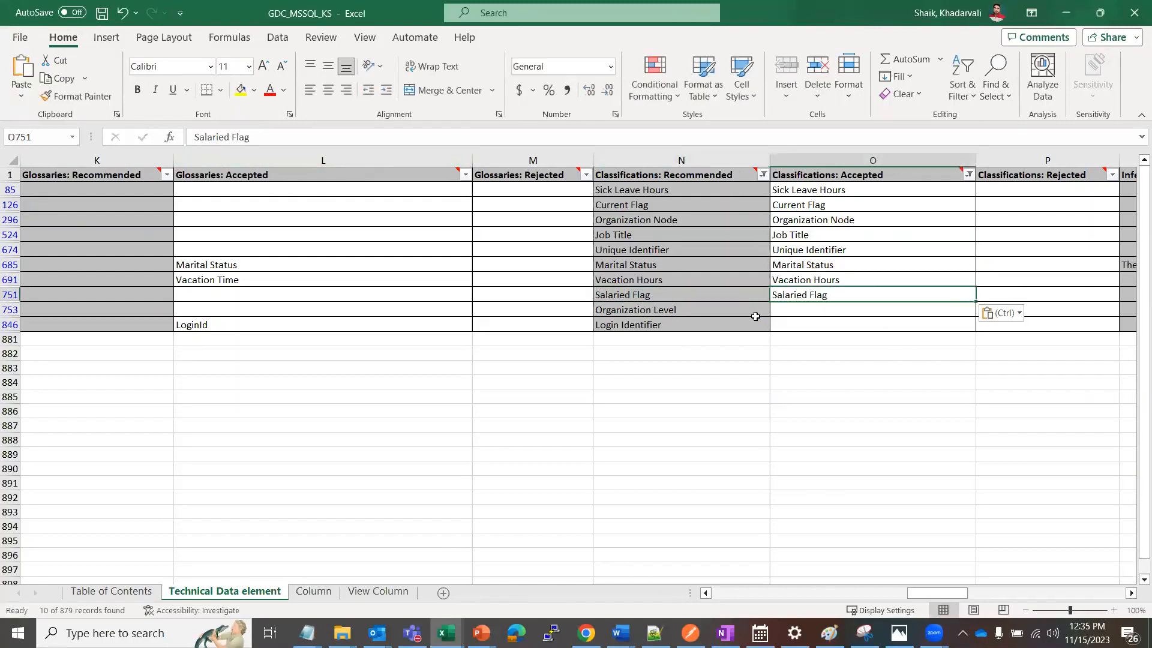
Copy the recommended classification Organization Level into Classifications: Accepted for row 753
left_click(722, 305)
left_click_drag(289, 136, 177, 145)
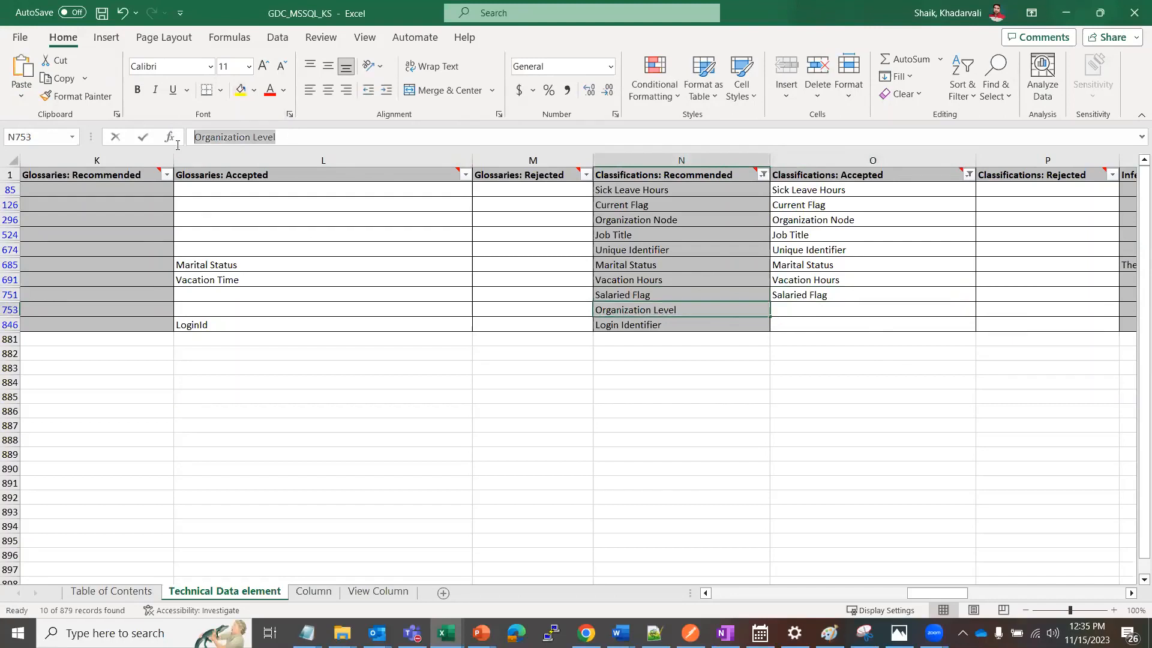
left_click(785, 309)
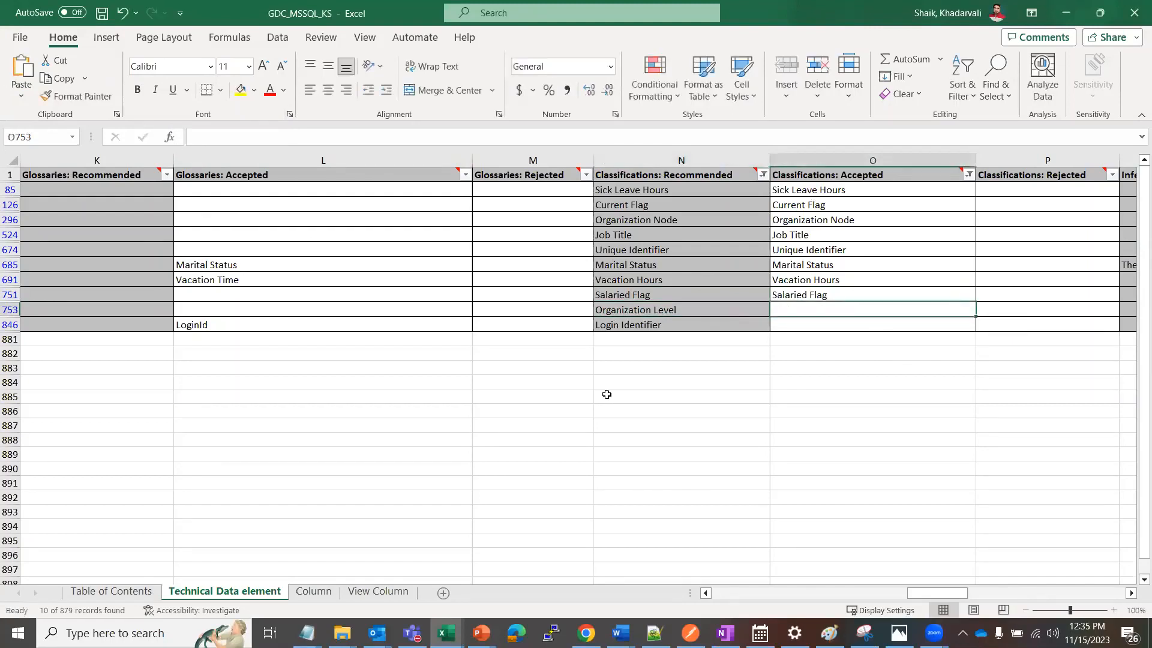
key("ctrl+v")
Copy the recommended classification Login Identifier into Classifications: Accepted for row 846
left_click(629, 324)
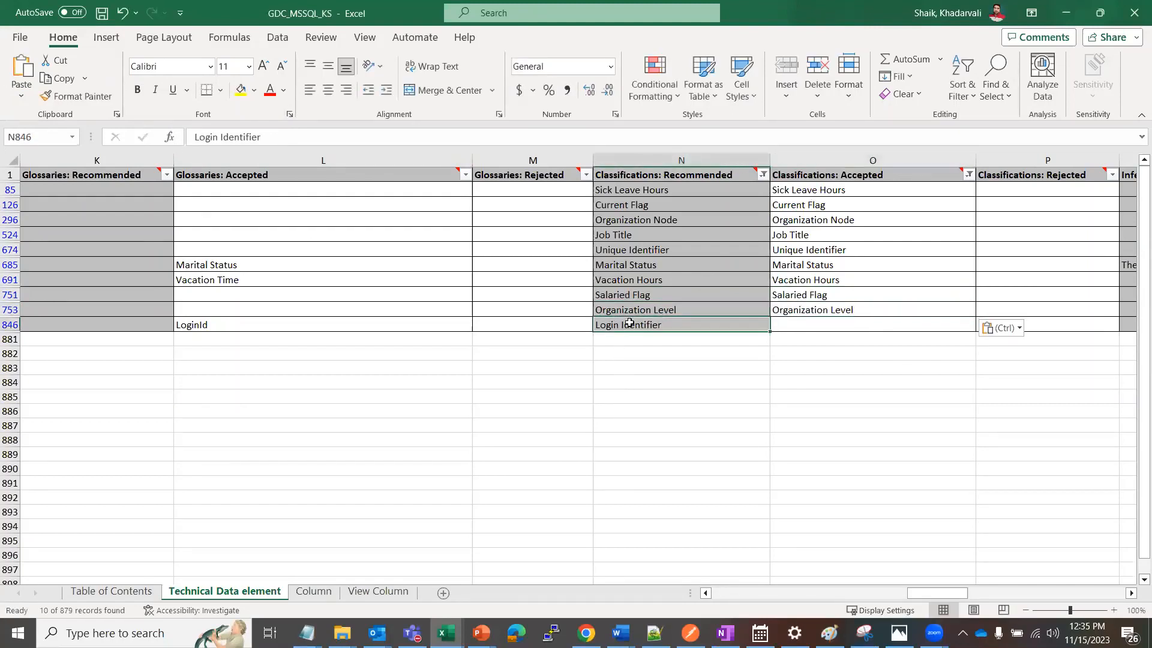
triple_click(227, 137)
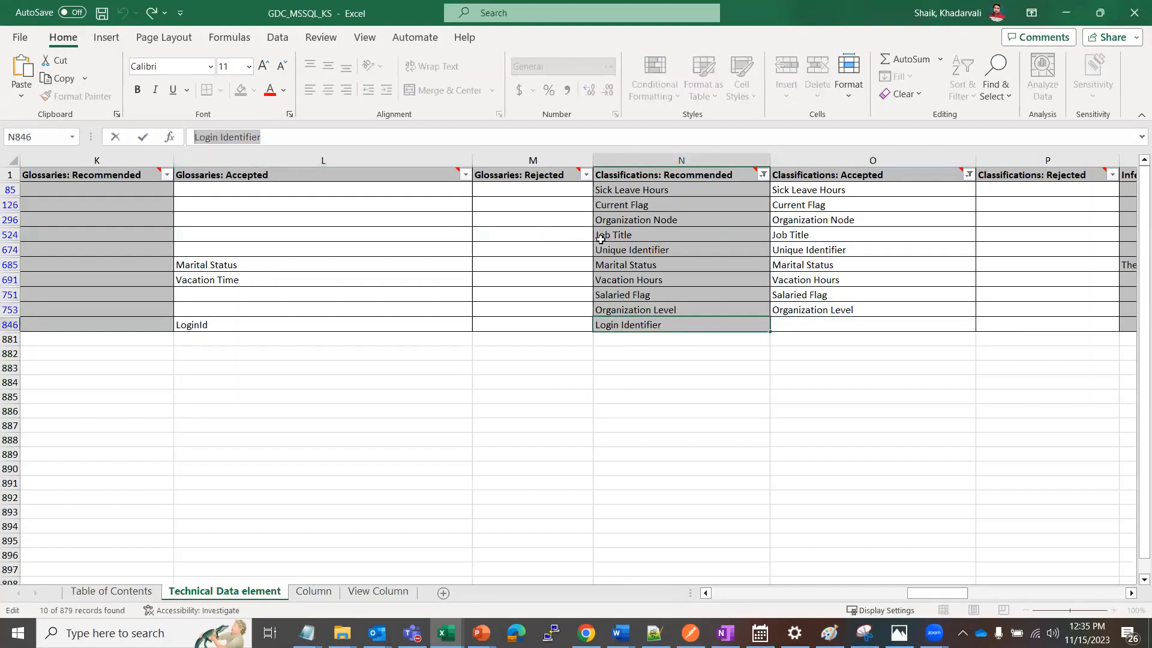
left_click(789, 321)
key("ctrl+v")
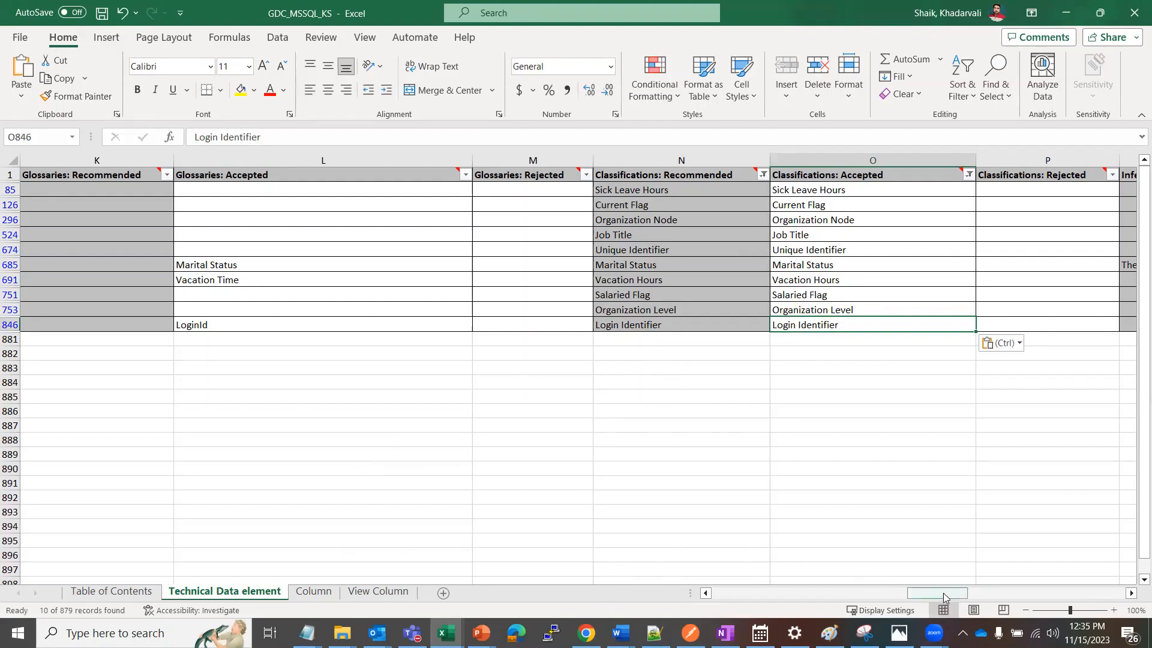
Review the Operation column of the filtered rows and look through the Column and View Column sheets
left_click_drag(943, 592, 1101, 557)
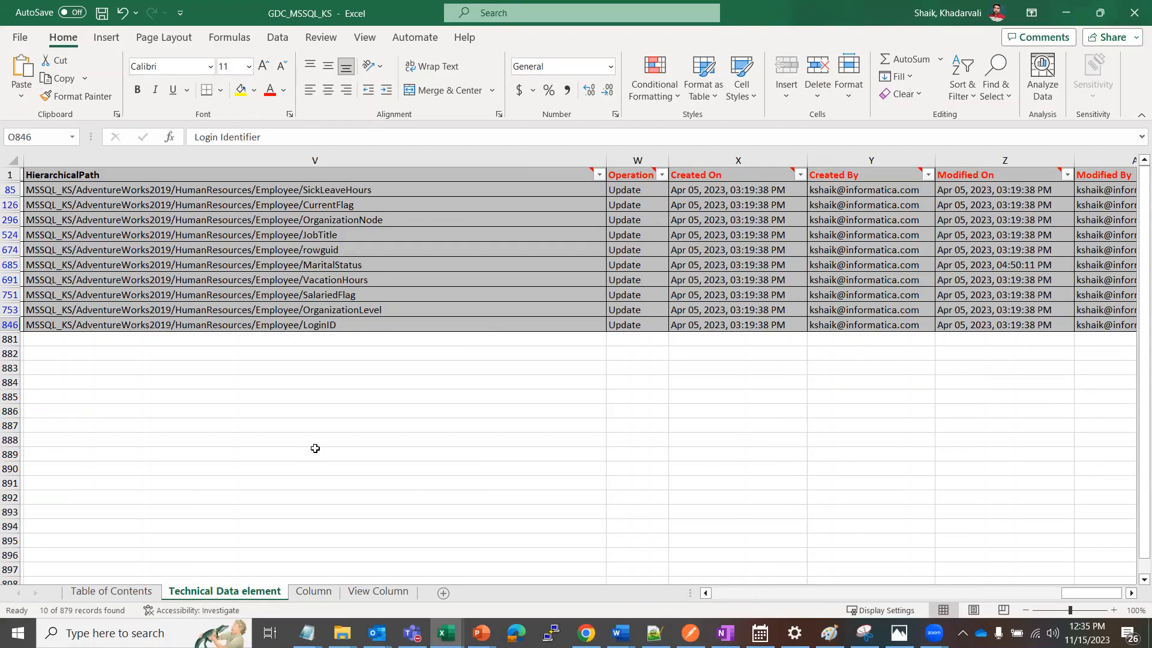
left_click(314, 592)
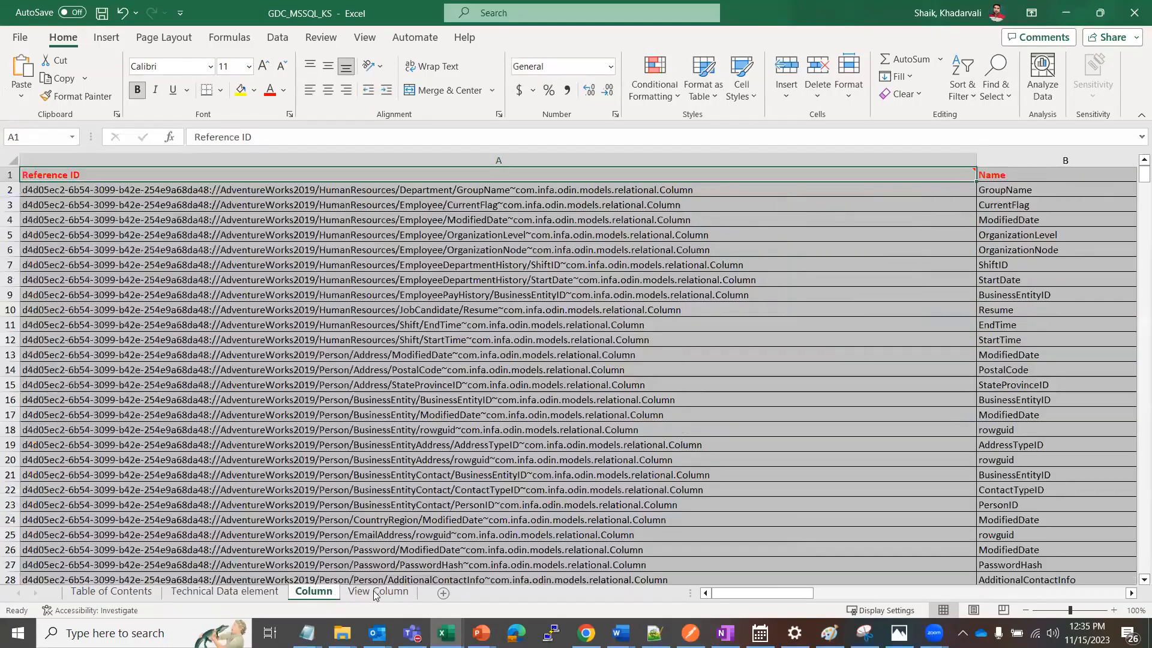
left_click(374, 592)
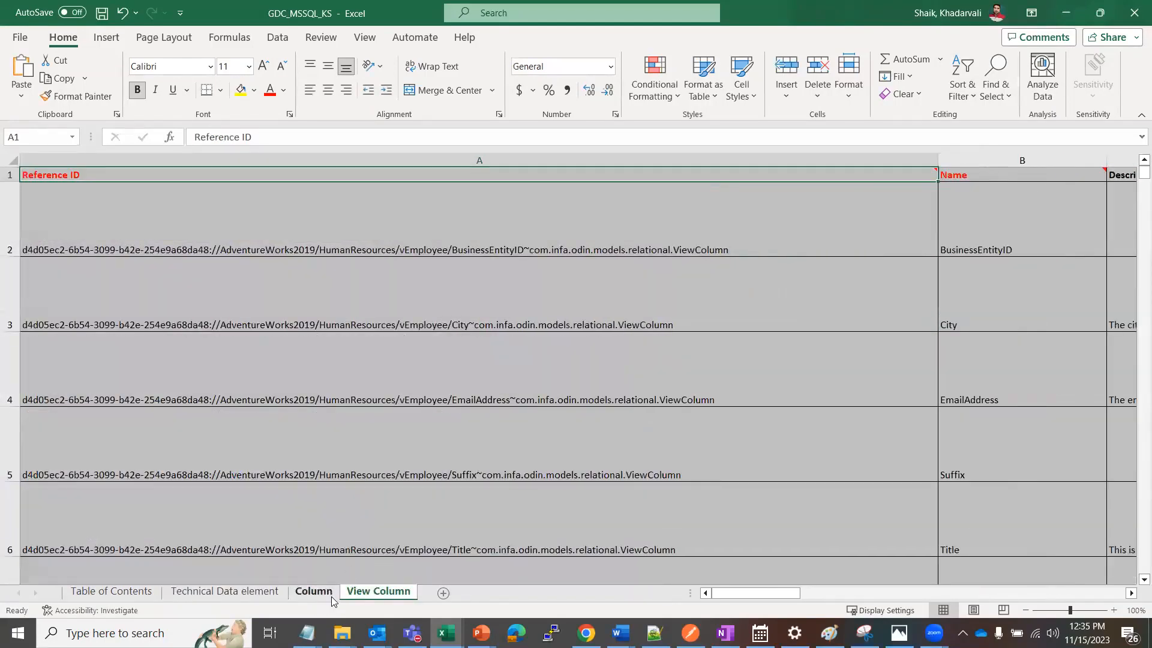
left_click(249, 593)
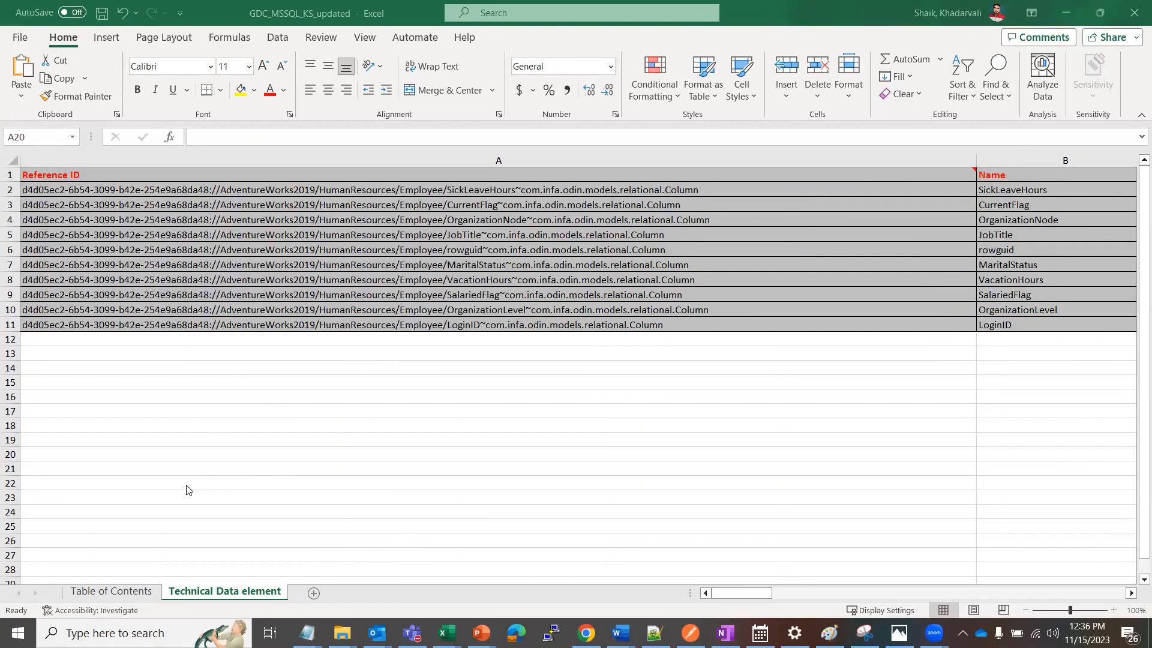
Check the Table of Contents and Technical Data element sheets of the GDC_MSSQL_KS_updated workbook
left_click(99, 589)
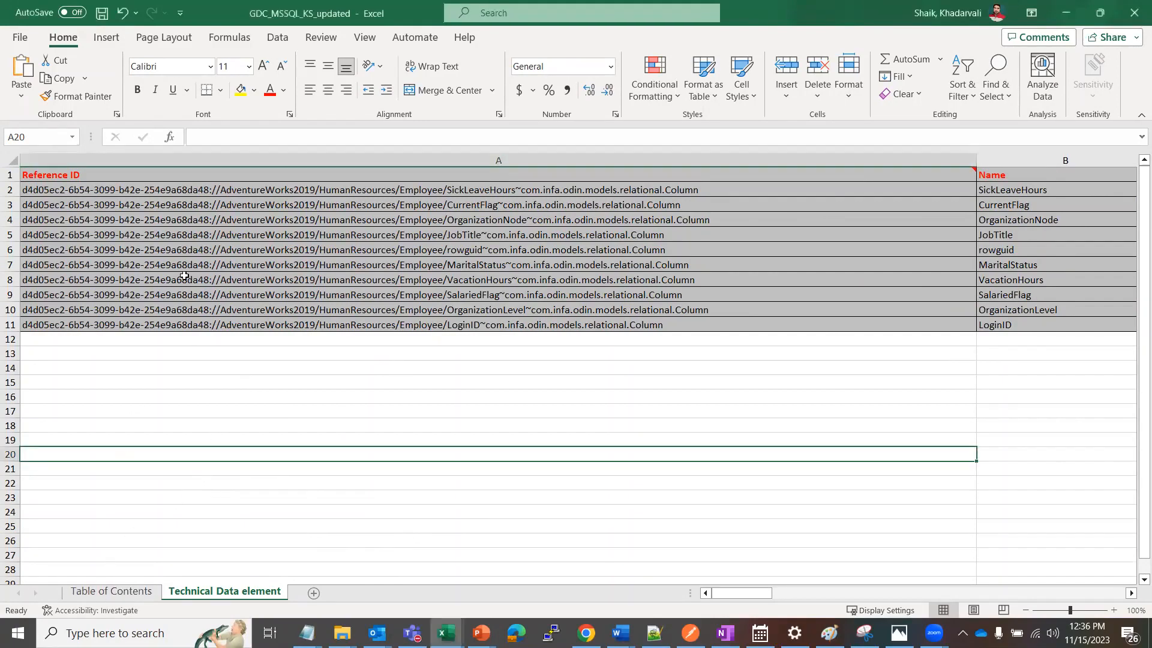
left_click(116, 594)
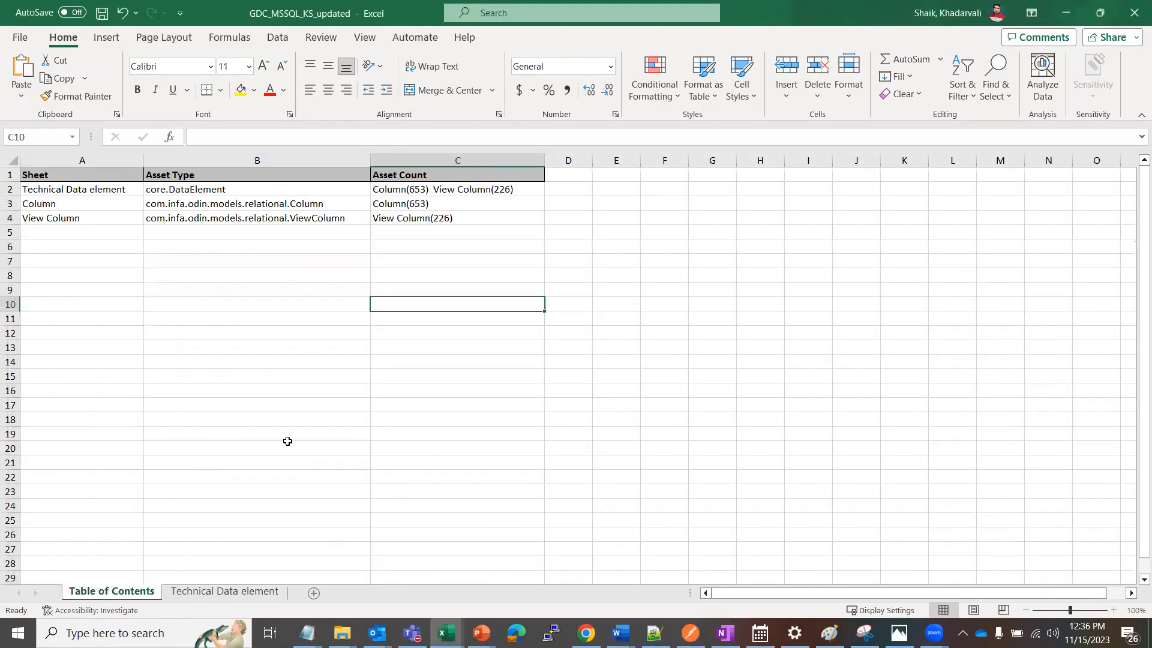
left_click(211, 598)
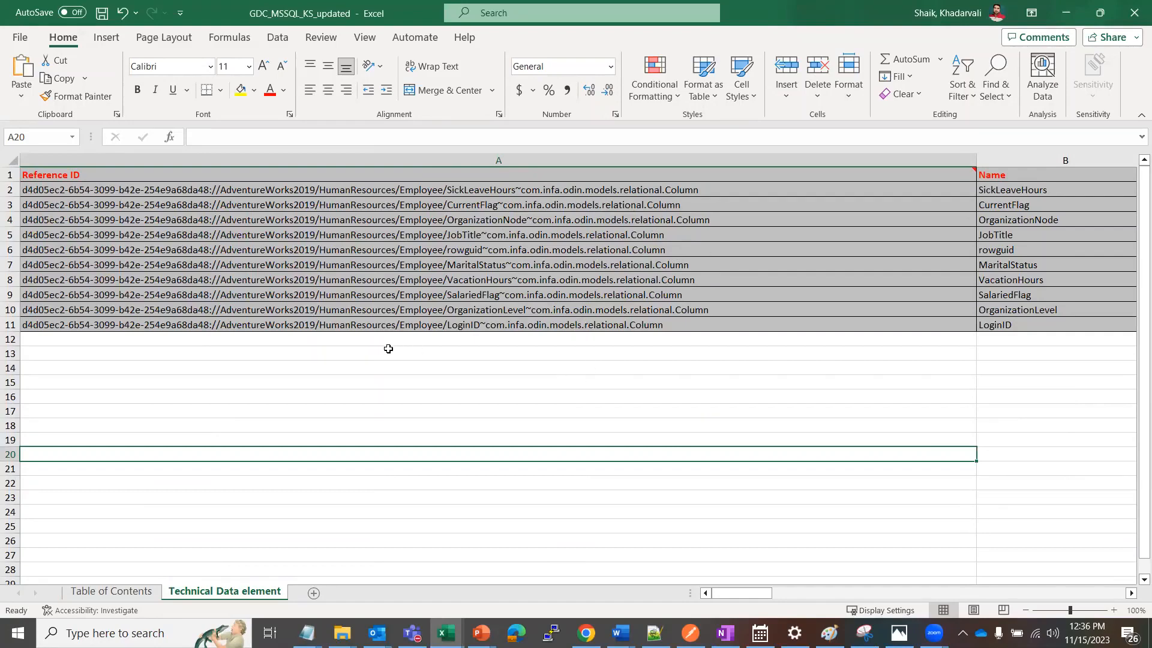
Switch to Informatica Data Governance and Catalog in Chrome and create a new Import Assets job
left_click(996, 12)
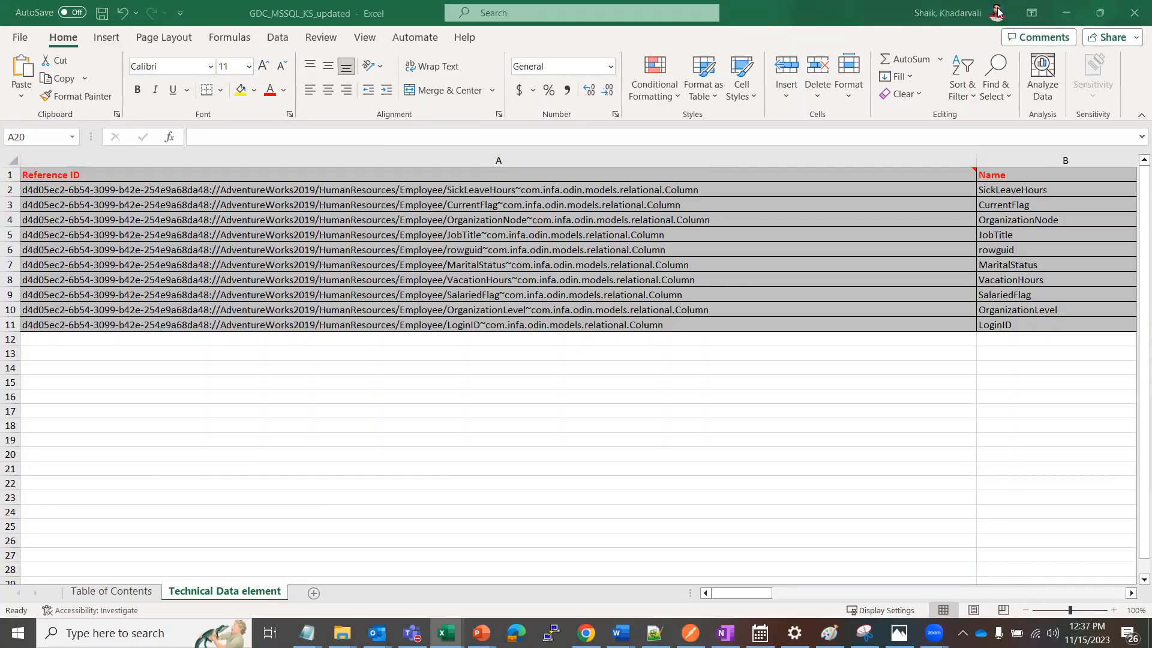
key("alt+Tab")
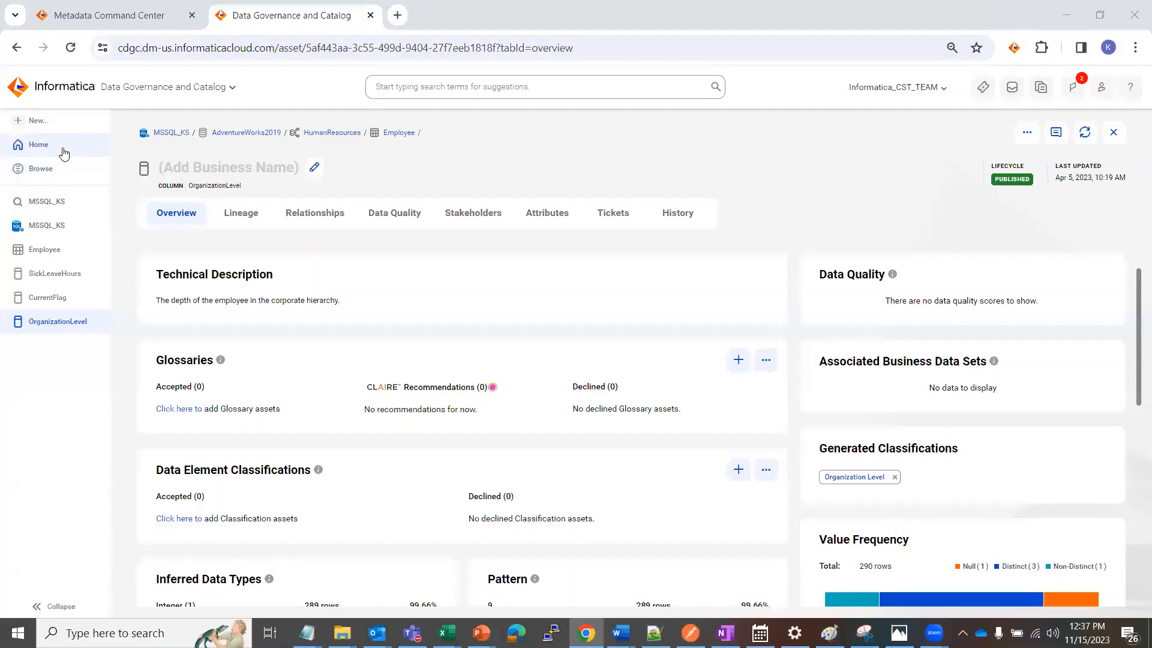
left_click(46, 121)
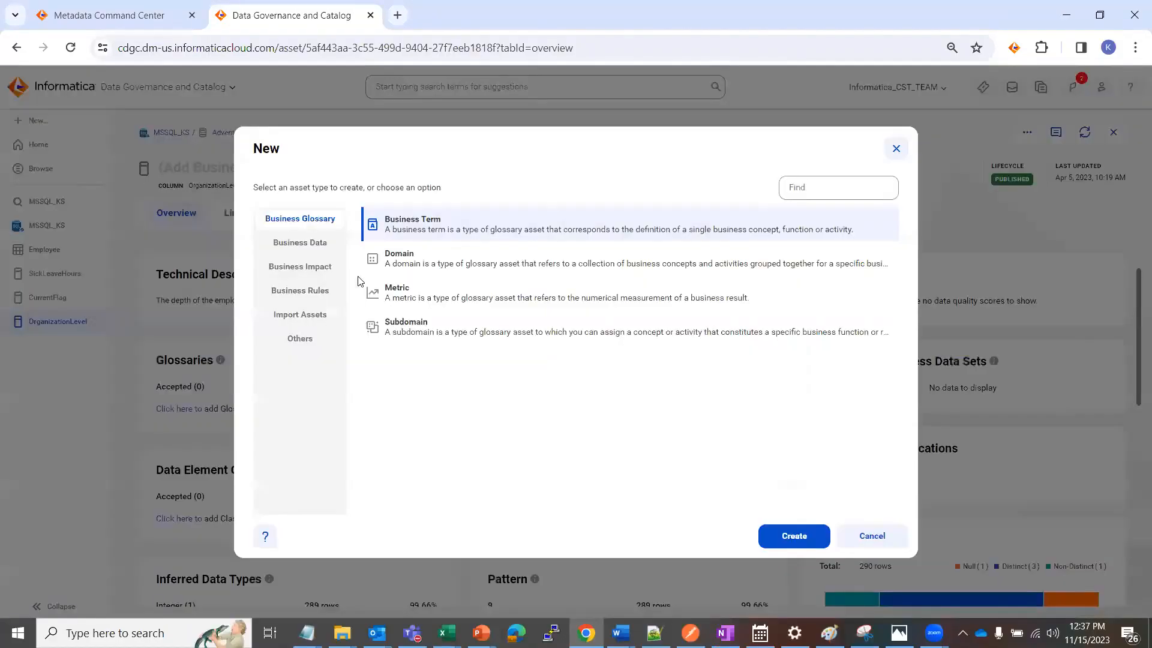
left_click(312, 322)
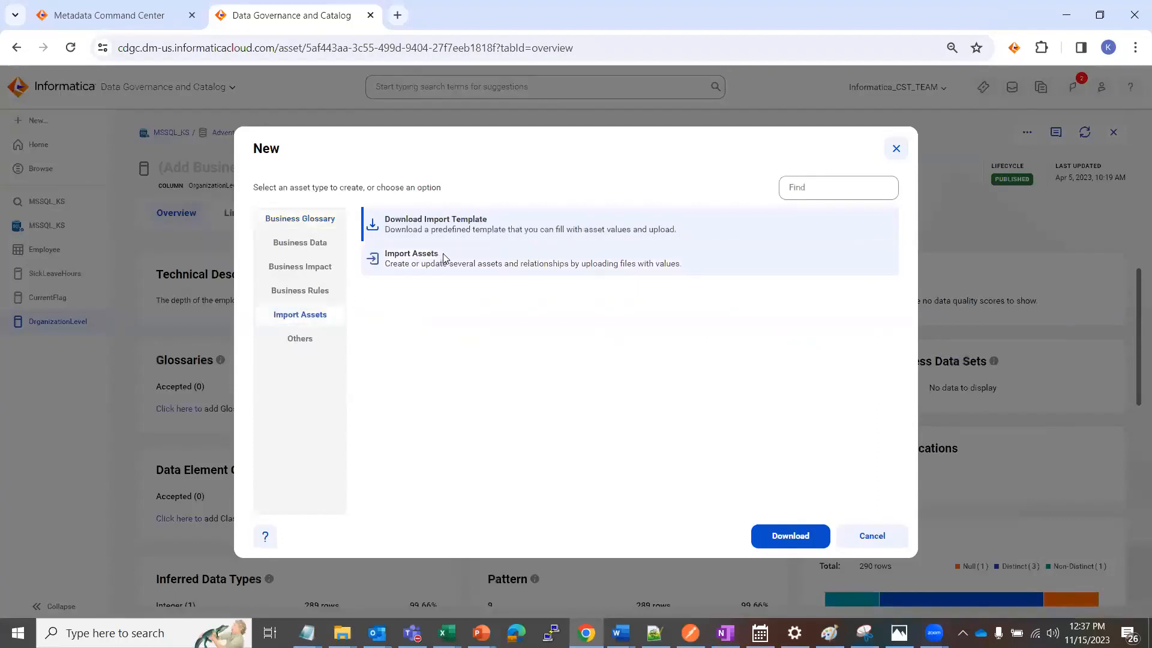
left_click(423, 258)
left_click(794, 536)
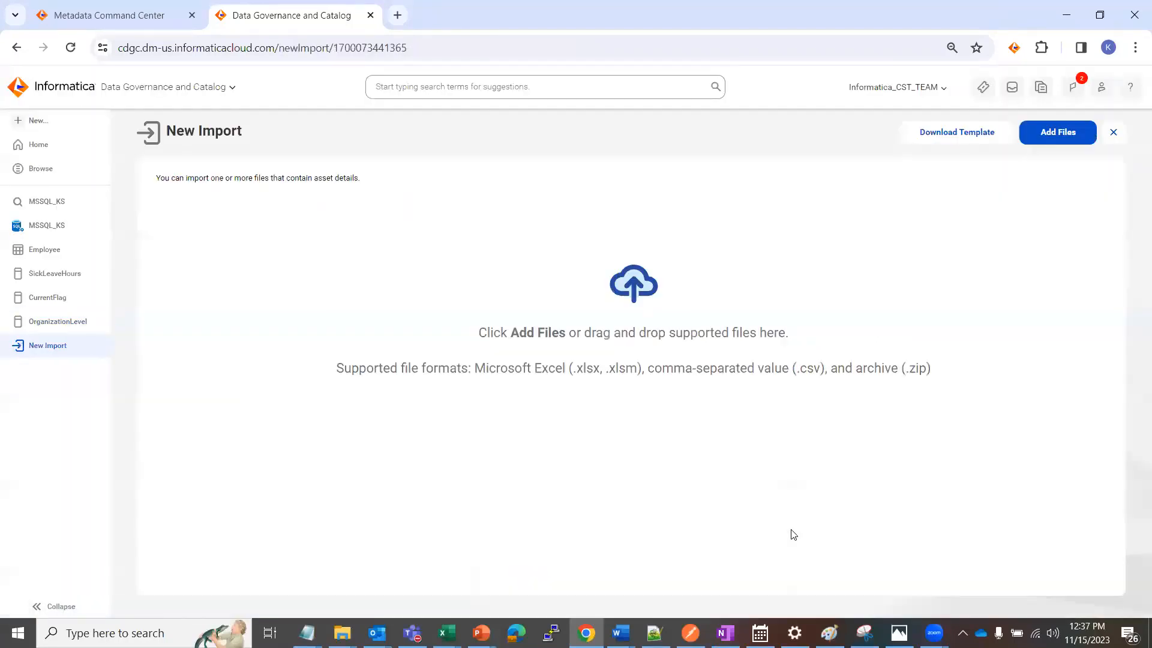
Add the GDC_MSSQL_KS_updated workbook from the Downloads folder to the new import
left_click(1050, 133)
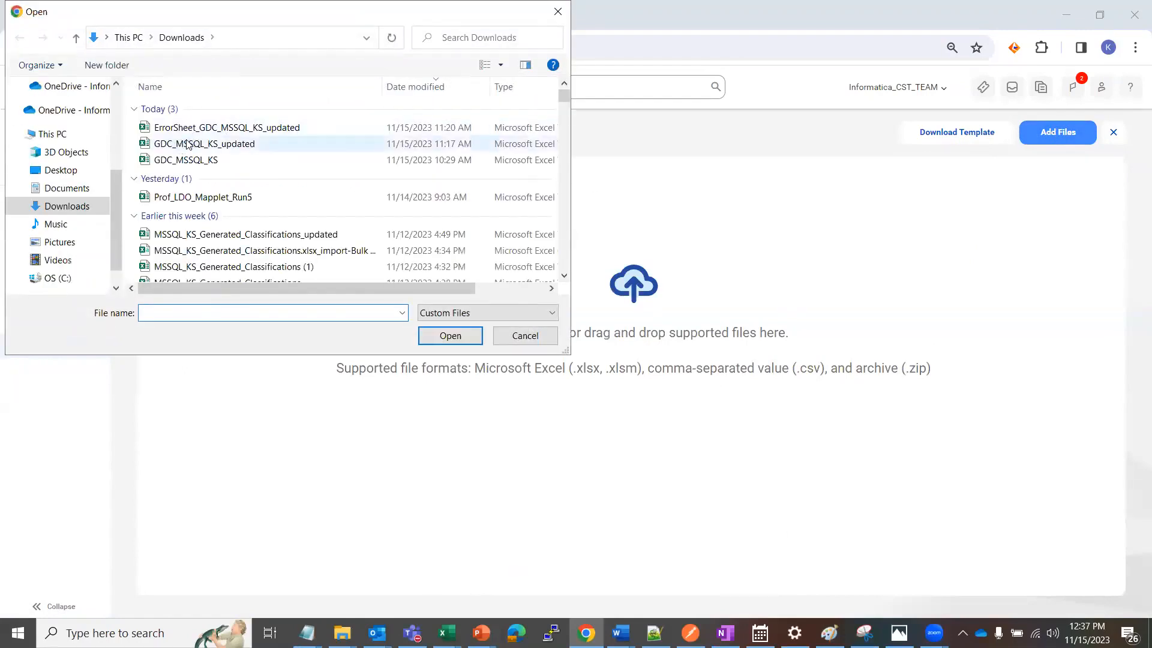
left_click(188, 145)
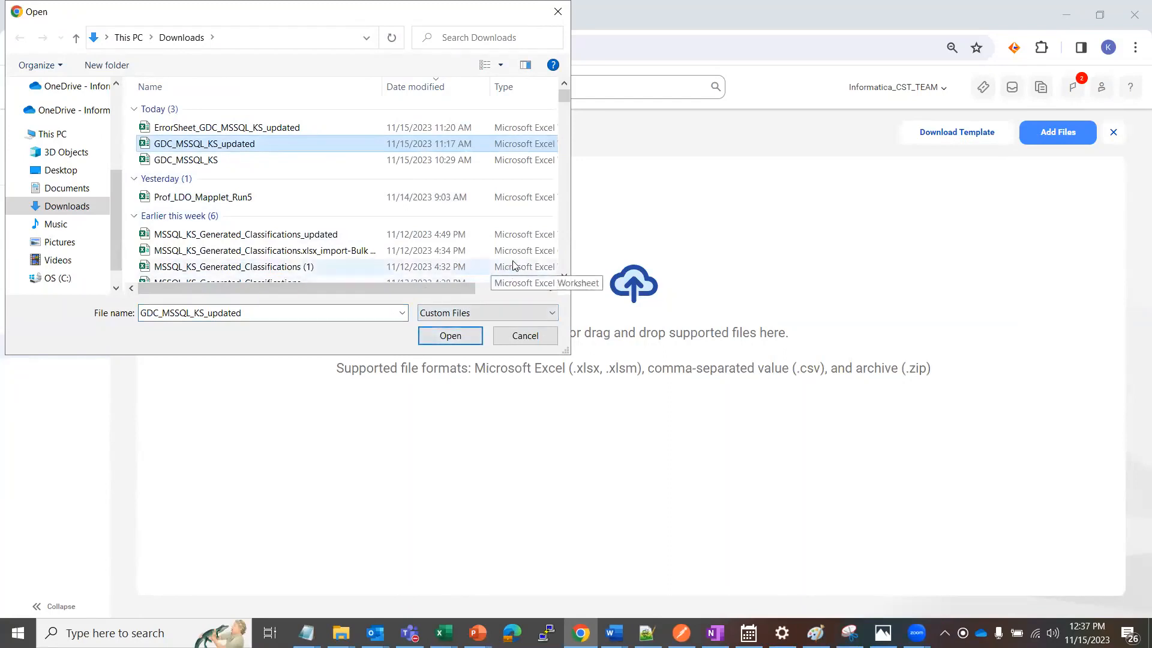
left_click(451, 336)
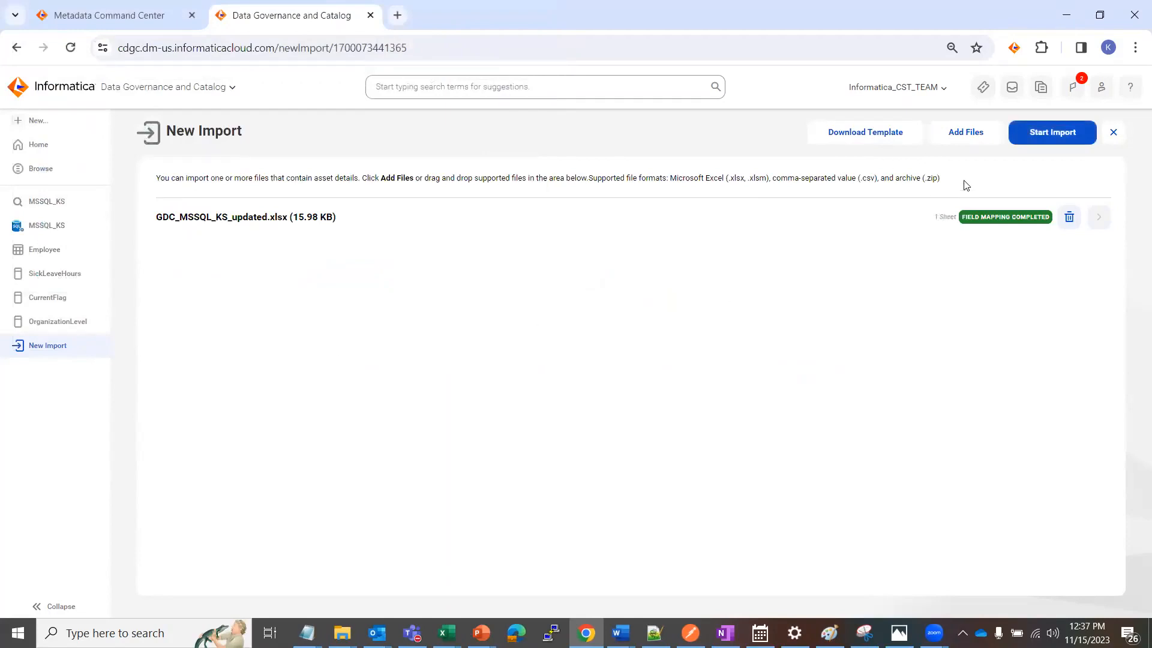
Start the import of GDC_MSSQL_KS_updated.xlsx with error handling set to Stop import on error
left_click(1061, 136)
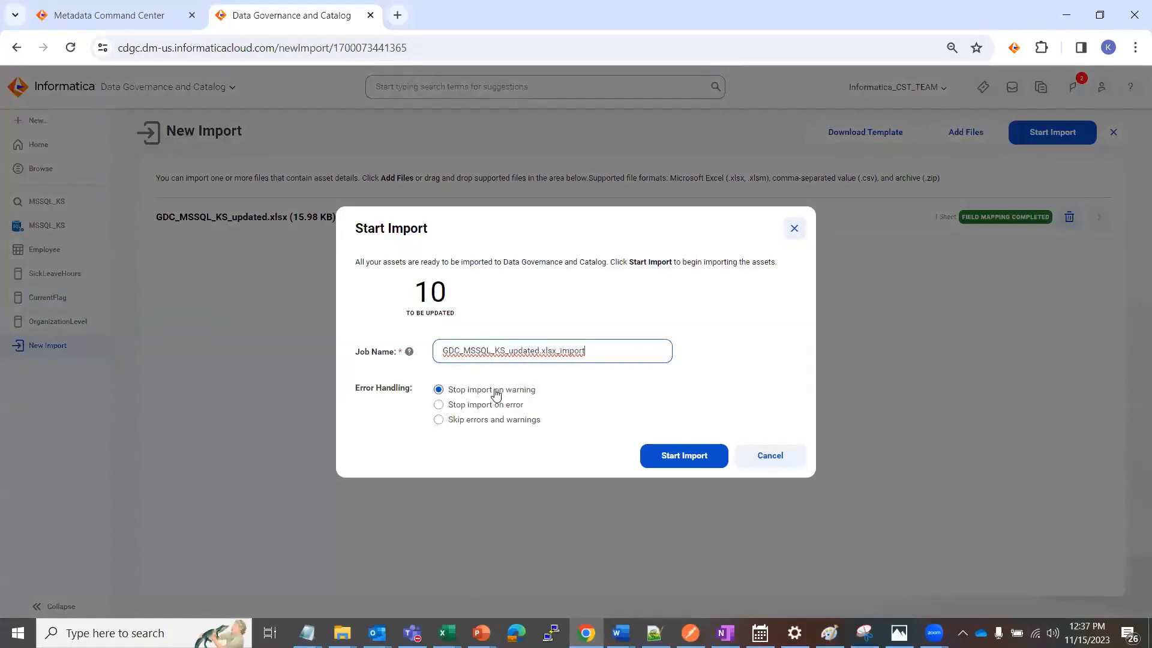
left_click(438, 405)
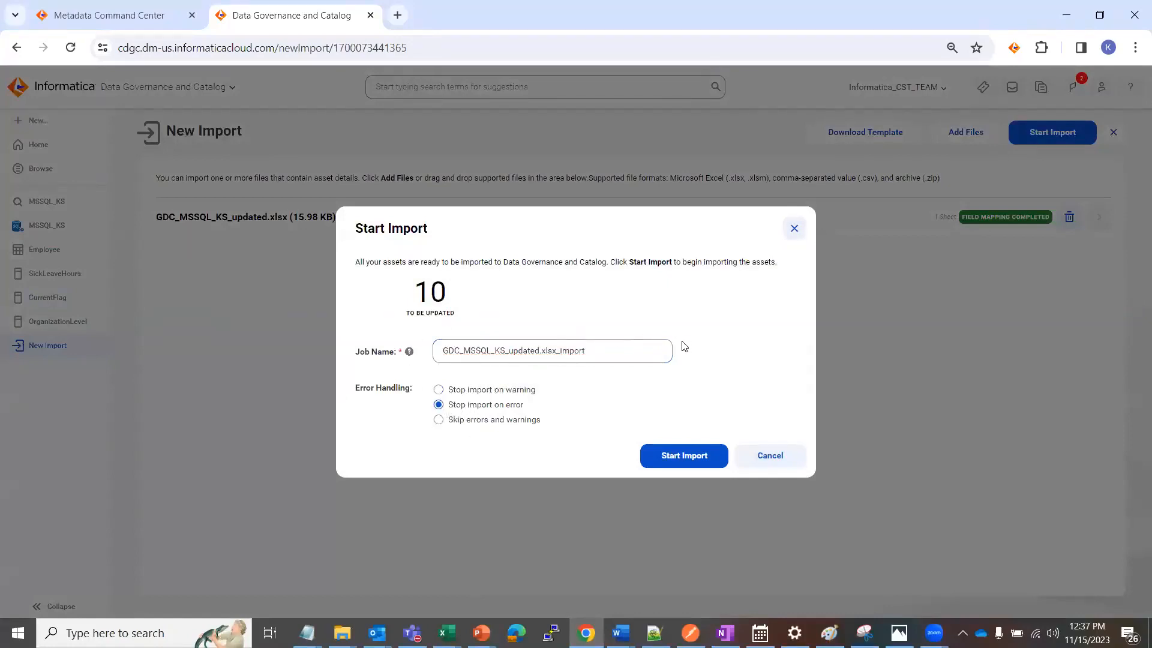
left_click(679, 456)
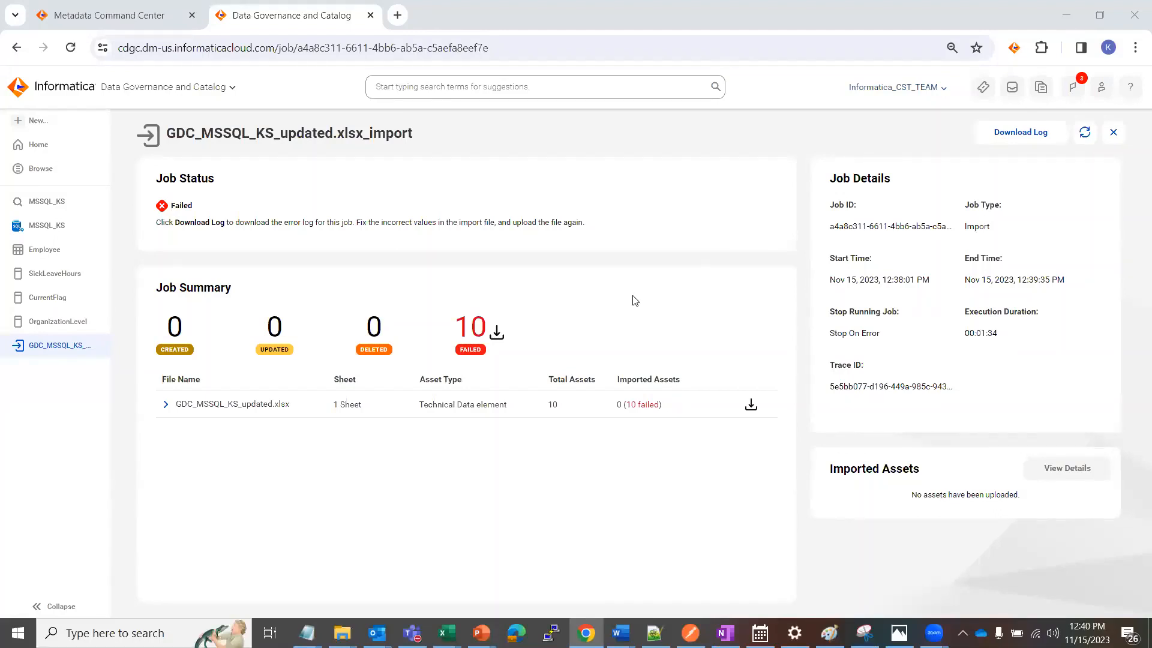
Download the error sheet for GDC_MSSQL_KS_updated.xlsx from the job summary and open it in Excel
left_click(752, 407)
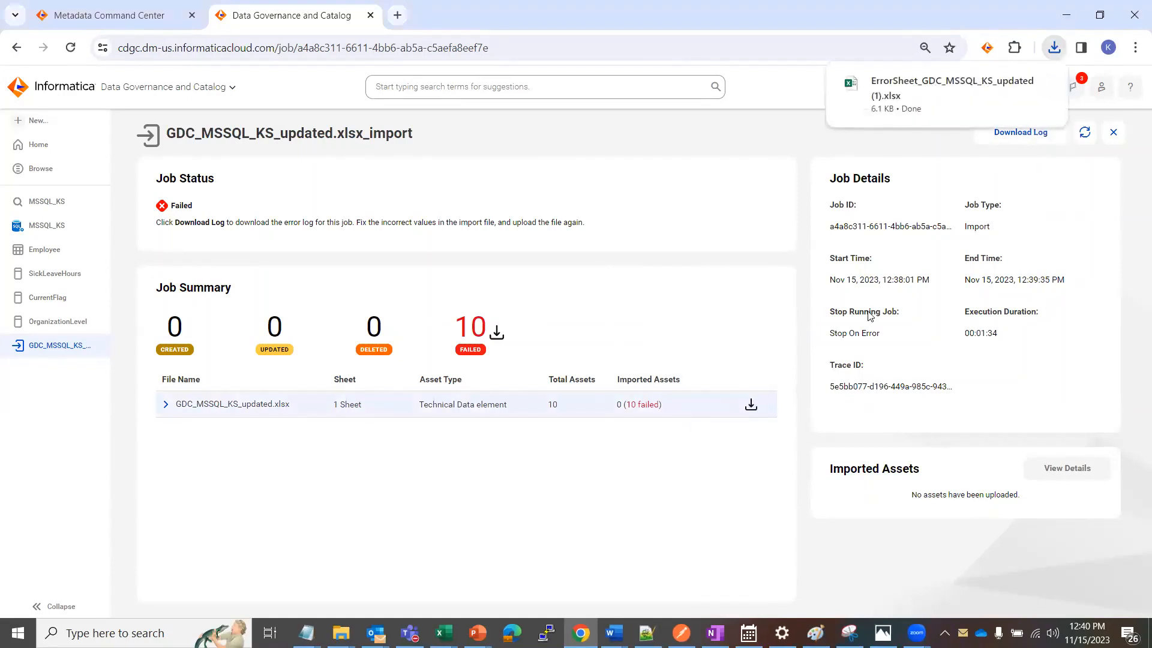
left_click(926, 96)
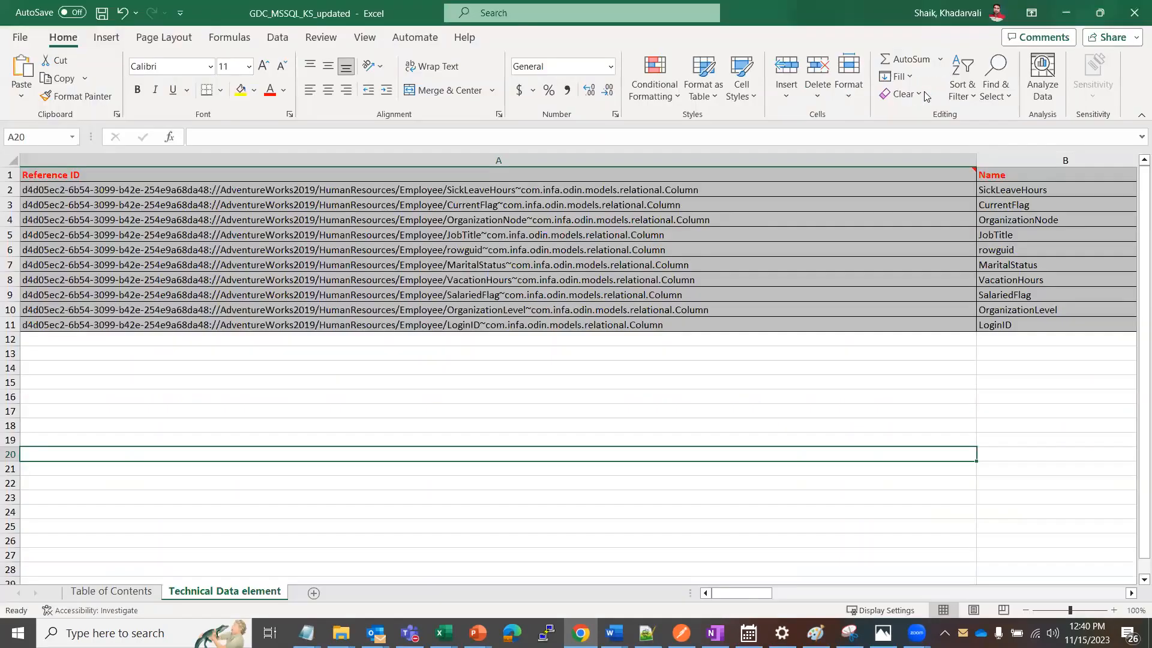
Examine the error sheet's columns from Reference ID through Classifications: Accepted
left_click(645, 240)
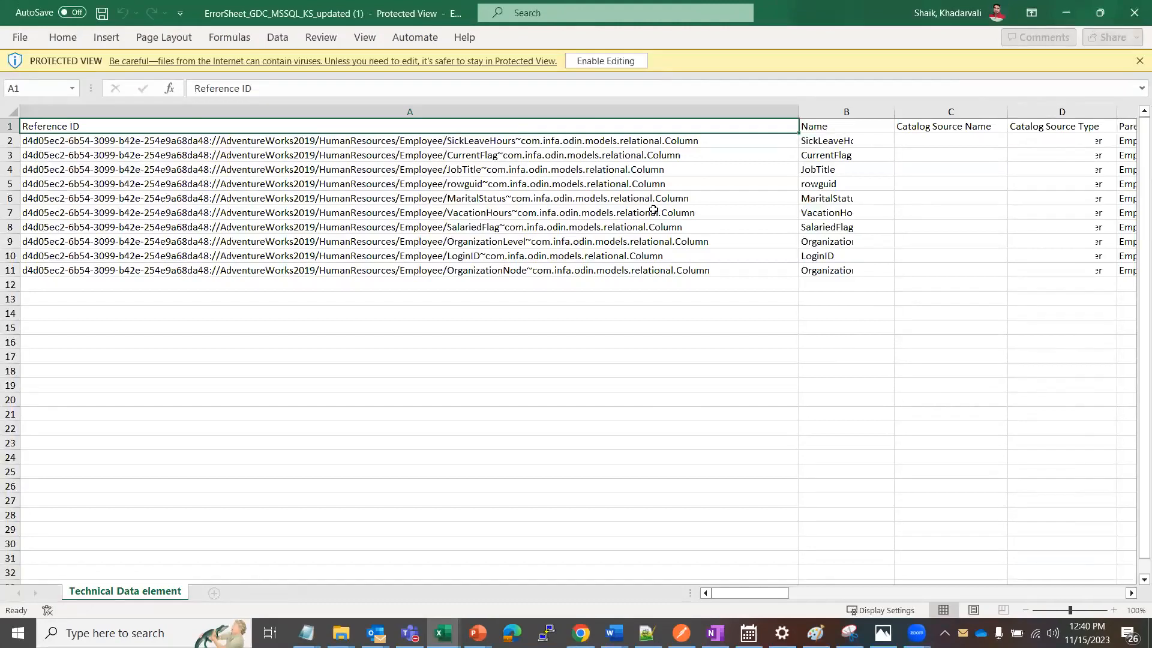
left_click(141, 139)
left_click(160, 125)
key("Right")
key("Right")
key("Right")
key("Right")
key("Right")
key("Right")
key("Right")
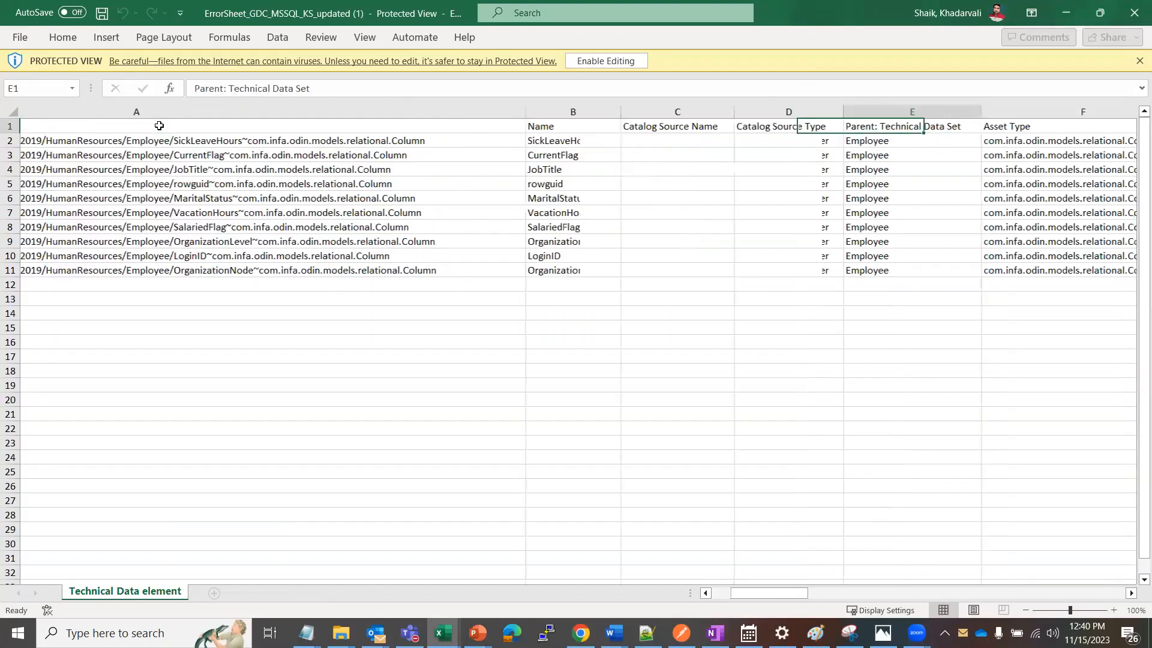
key("Right")
key("Right")
key("Right")
key("Right")
key("Right")
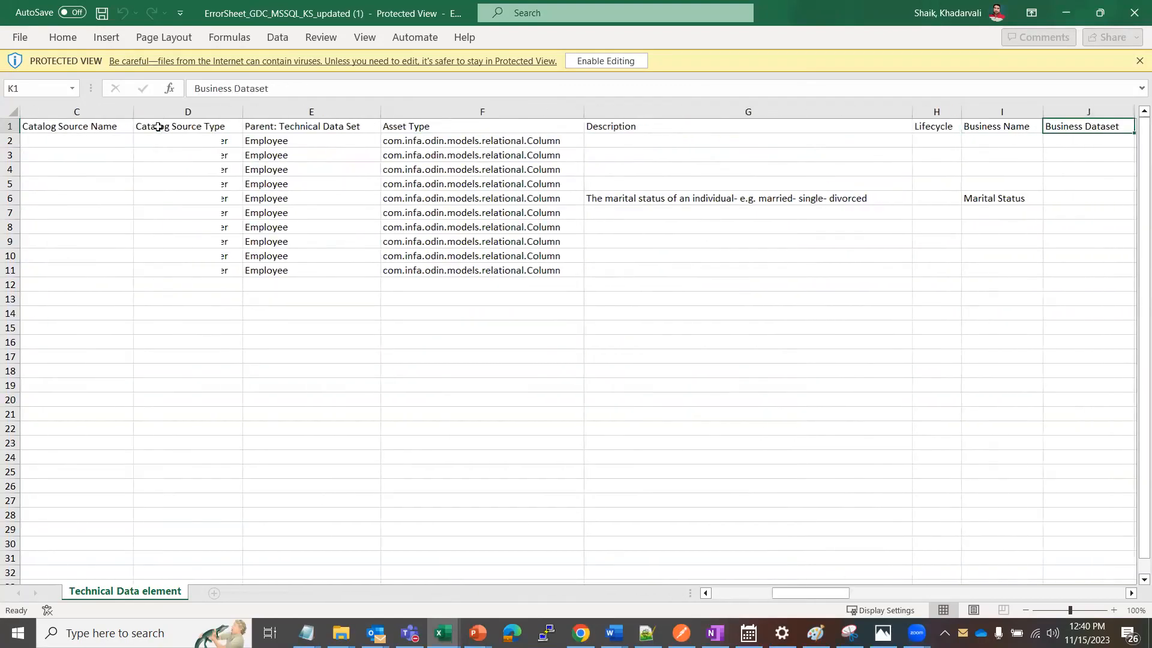
key("Right")
key("Right")
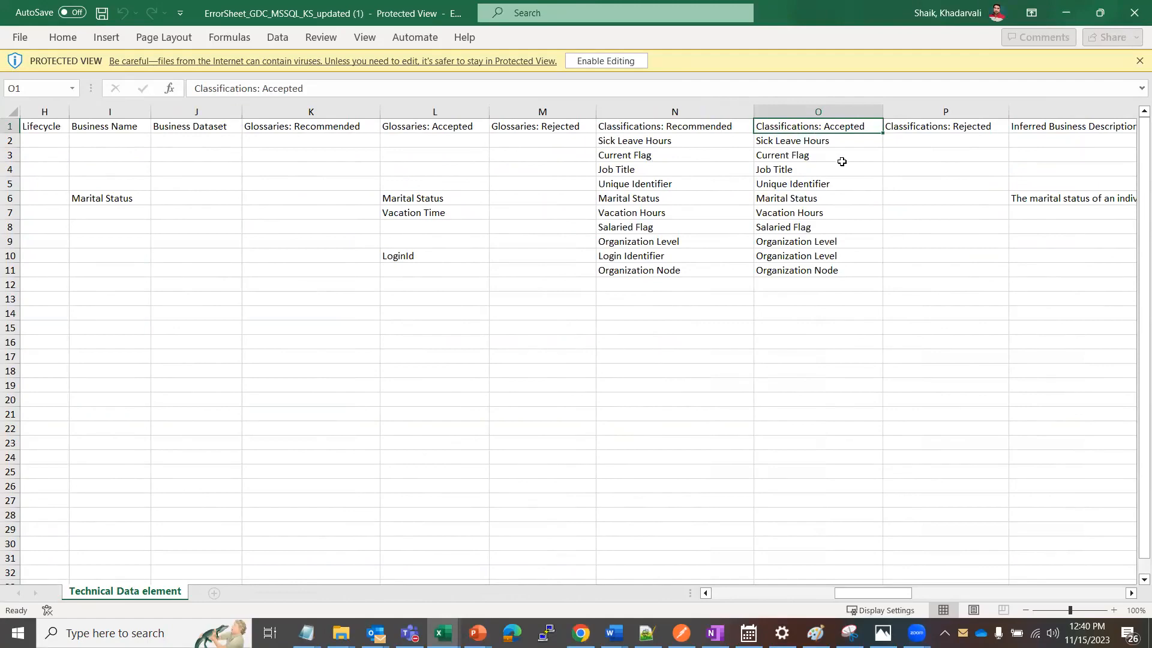
Examine the remaining error sheet columns through to Reason of Failure or Skipping
key("Right")
key("Right")
key("Right")
key("Right")
key("Right")
key("Right")
key("Right")
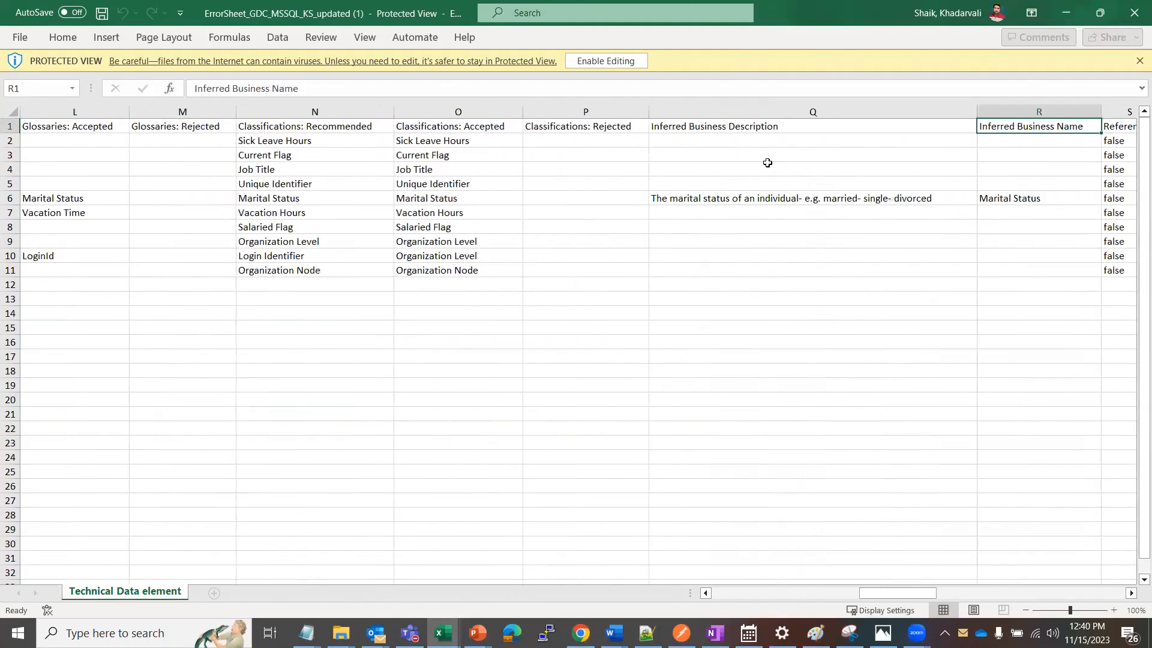
scroll(764, 164, "right", 1)
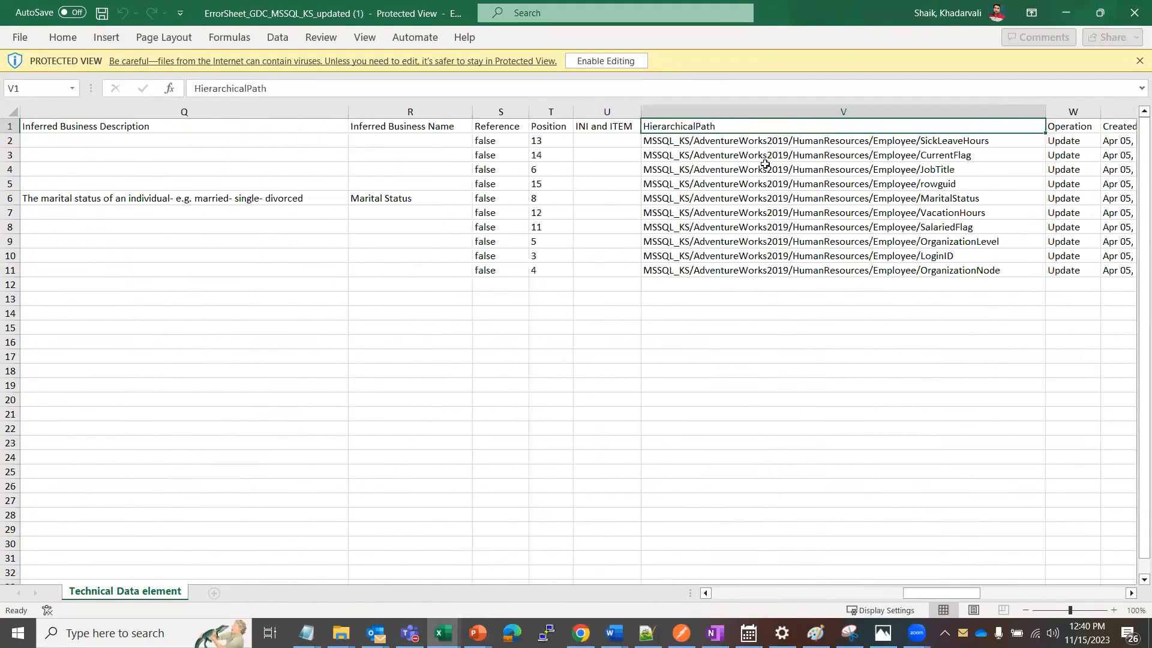
key("Right")
key("Right")
key("Right")
key("Right")
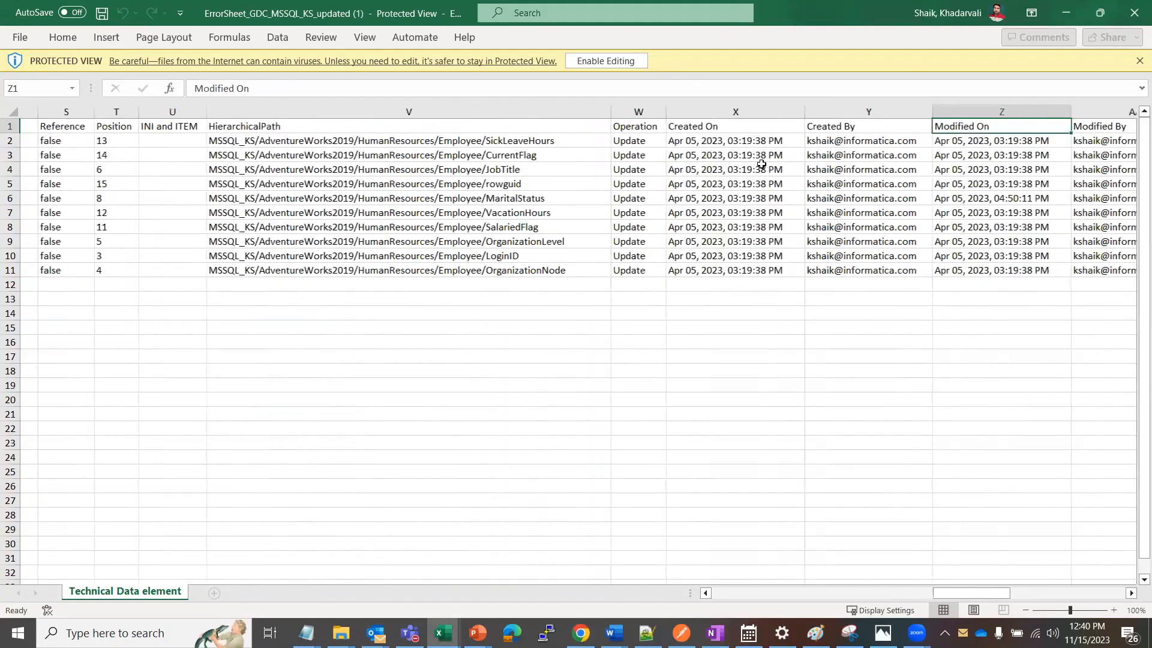
key("Right")
key("Right")
key("Right")
key("Right")
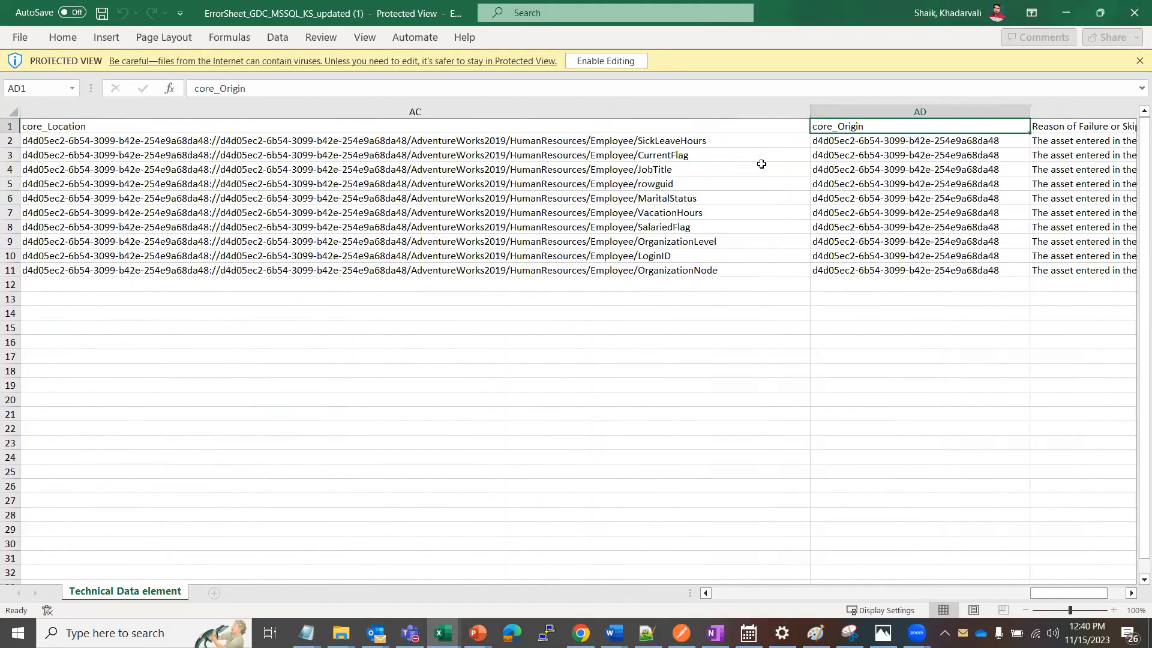
key("Right")
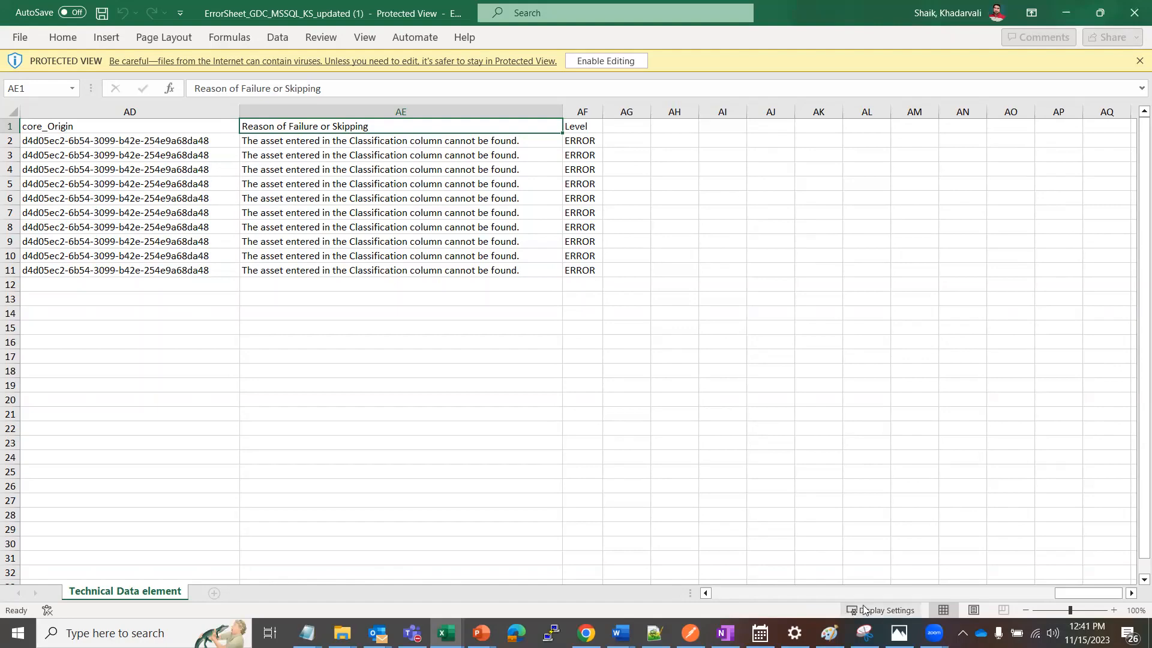
Check the Classifications: Accepted values in the error sheet, and return to the GDC_MSSQL_KS_updated workbook
left_click_drag(1058, 600, 854, 594)
left_click(732, 144)
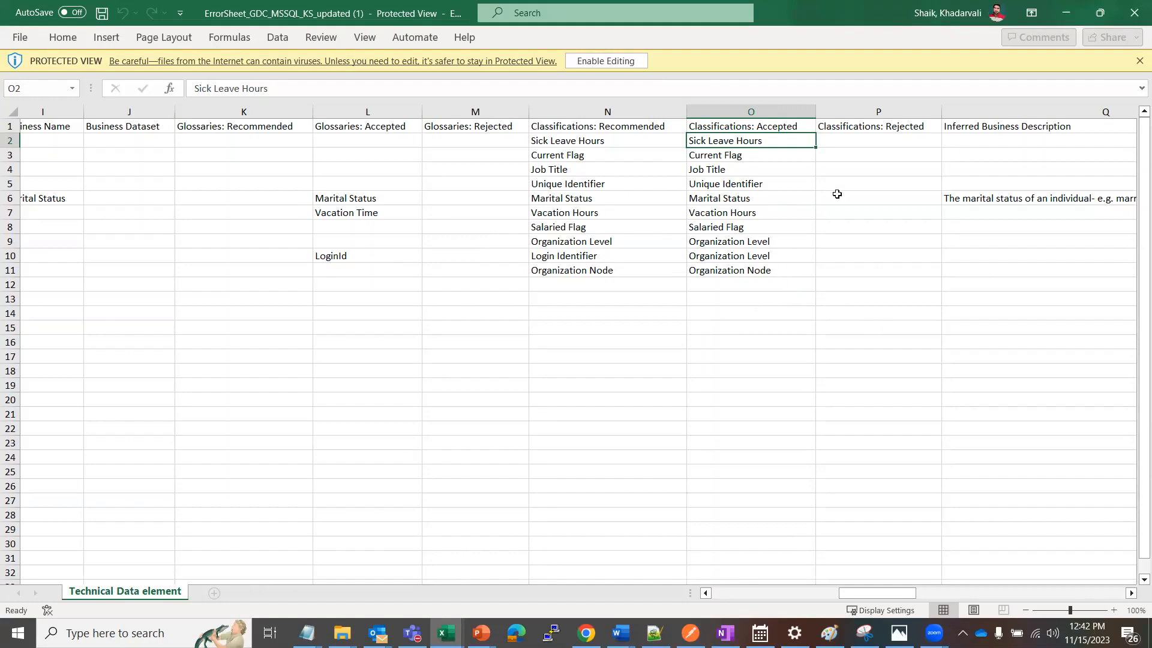
left_click(890, 90)
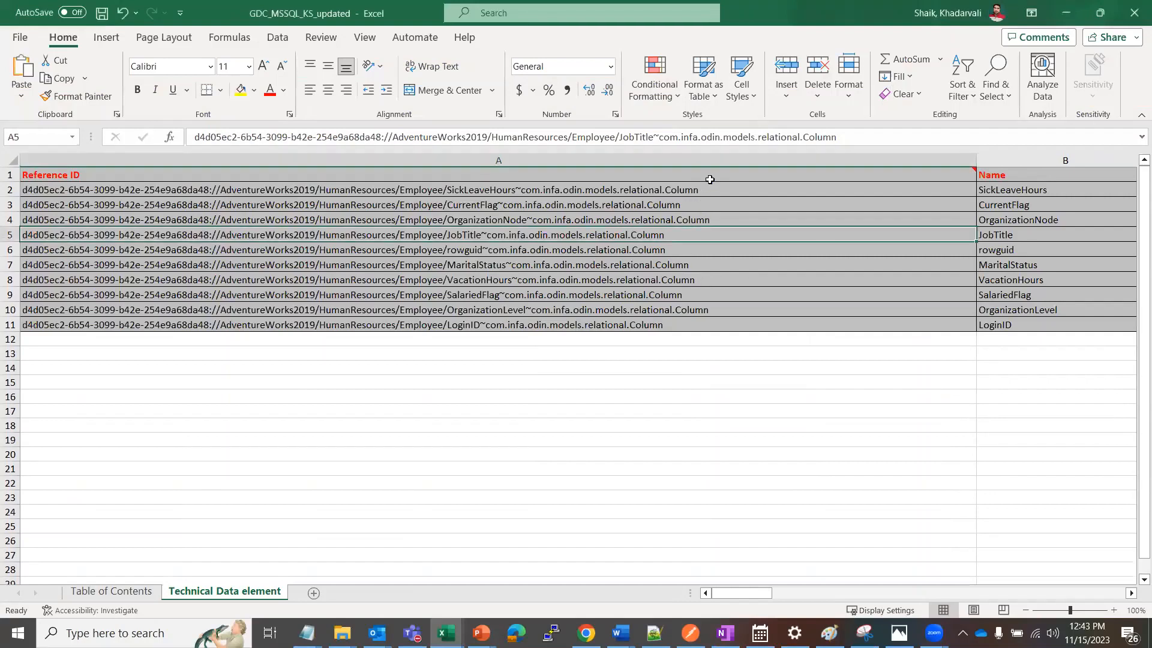
Move the ten classification values in O2:O11 from Classifications: Accepted to the Classifications: Rejected column, starting at P2
mouse_move(709, 181)
left_click(706, 174)
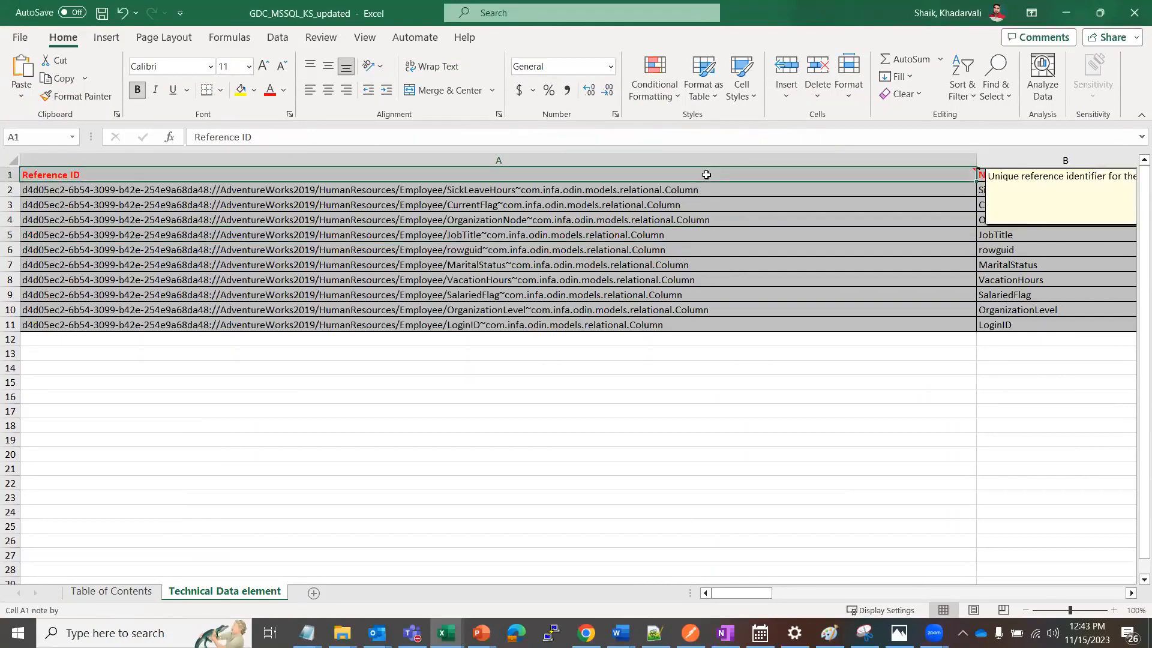
key("Right")
key("Right")
key("Right")
key("Right")
key("Right")
key("Right")
key("Right")
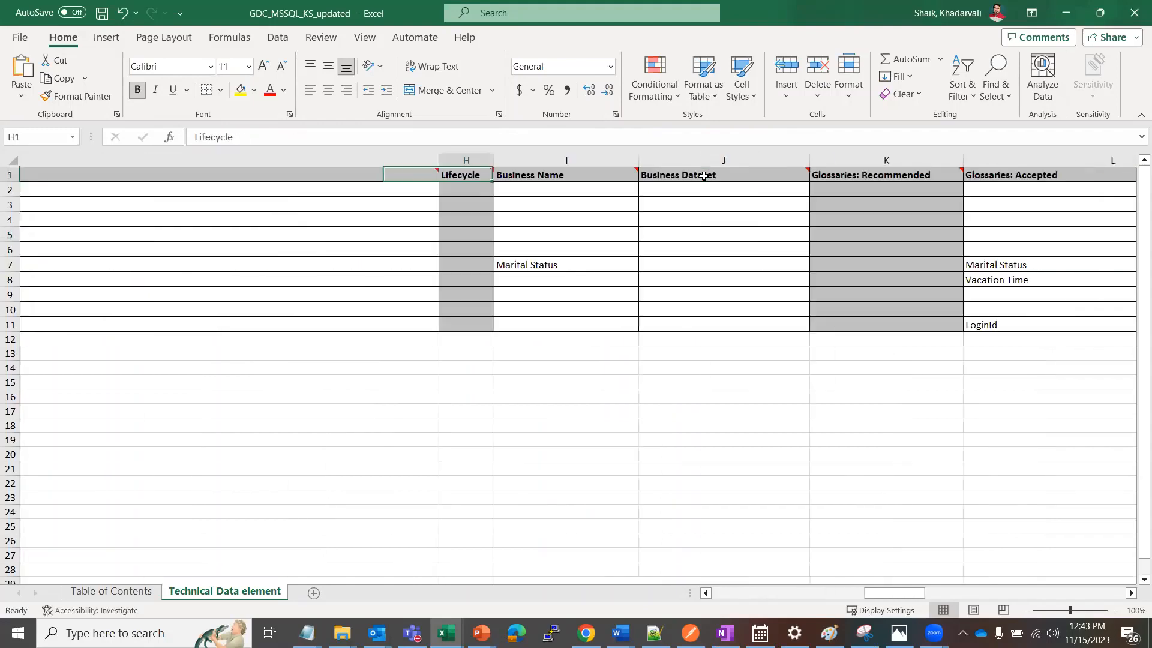
key("Right")
key("Right")
key("Right")
key("Right")
key("Right")
key("Right")
key("Right")
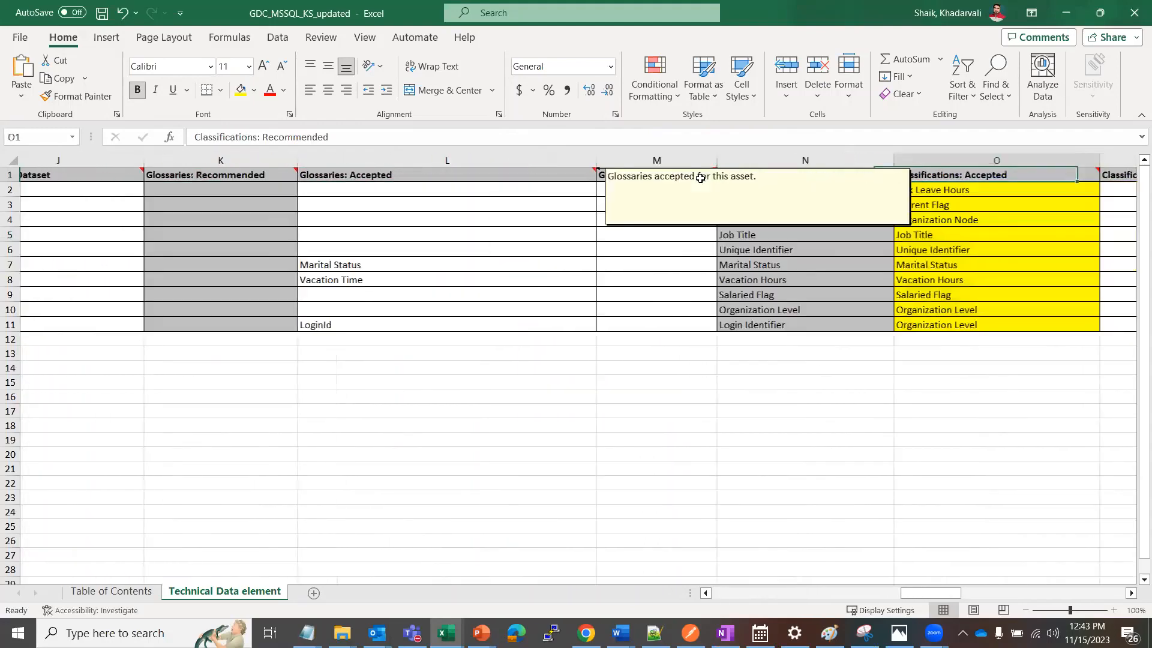
key("Right")
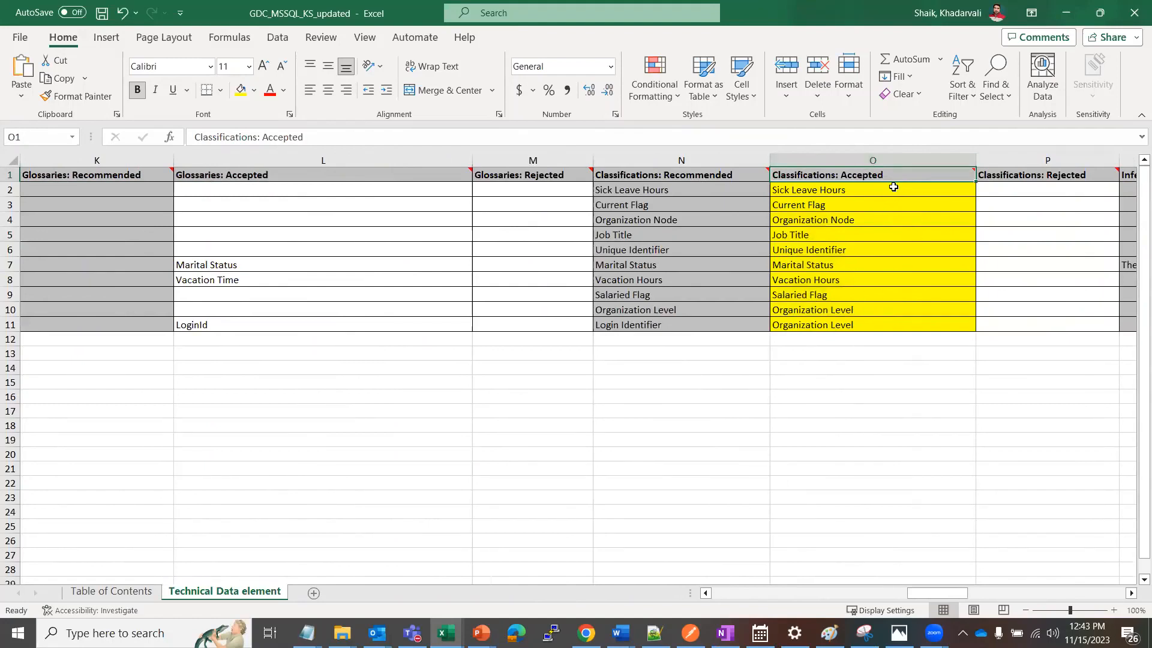
left_click(846, 189)
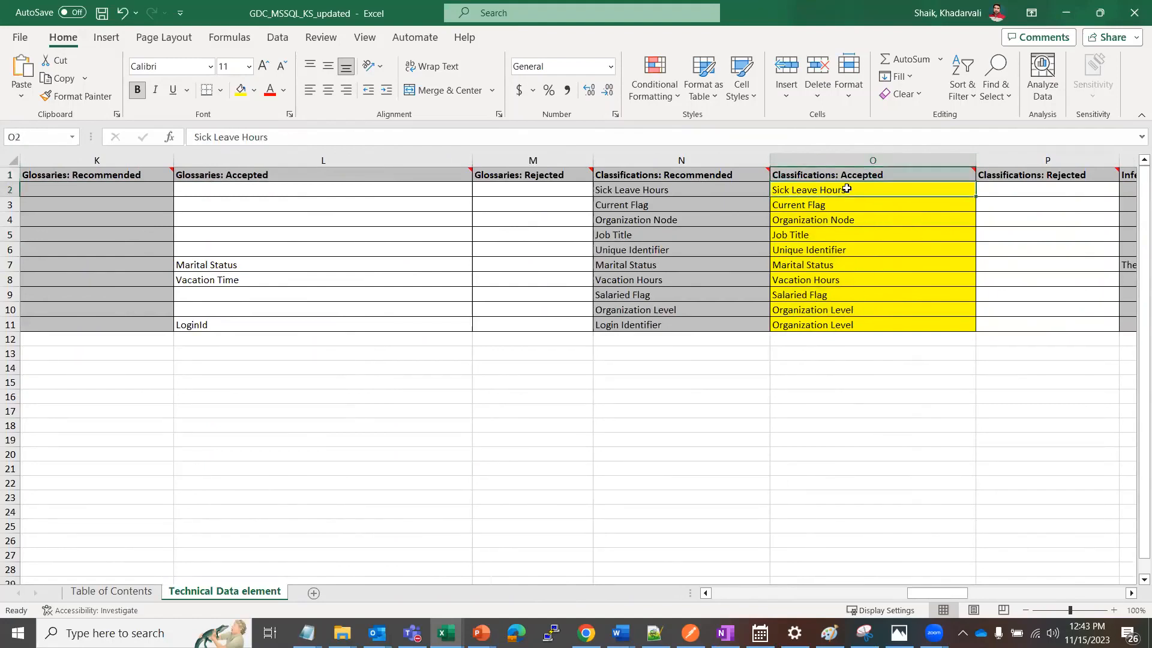
left_click_drag(846, 189, 845, 328)
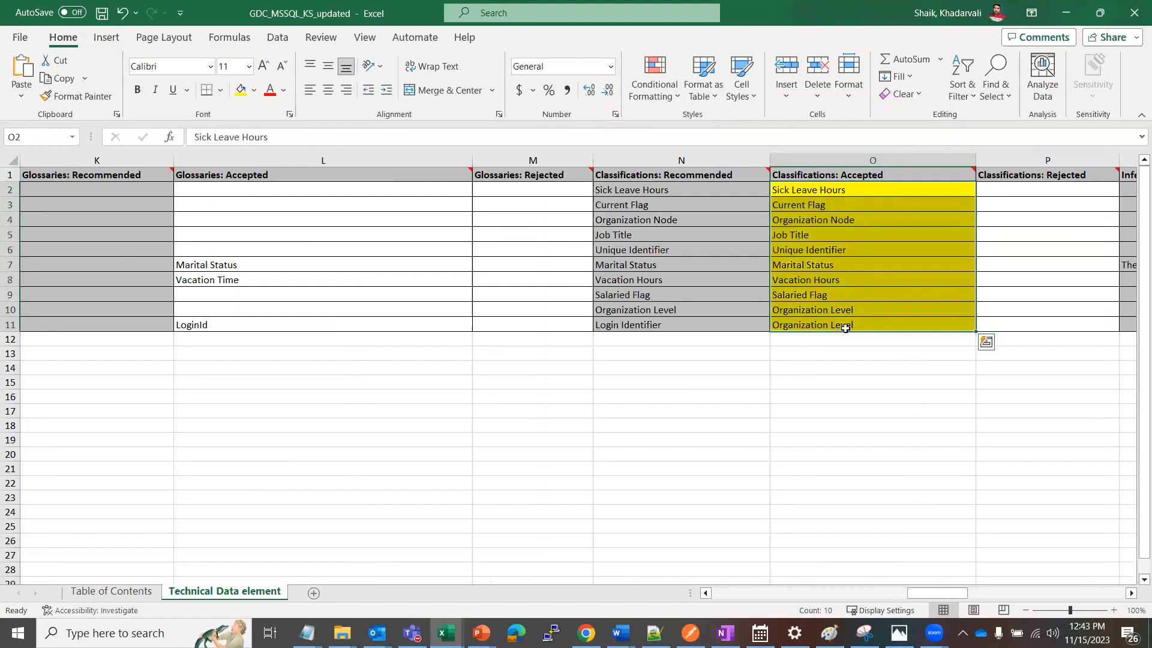
key("ctrl+c")
left_click(1023, 189)
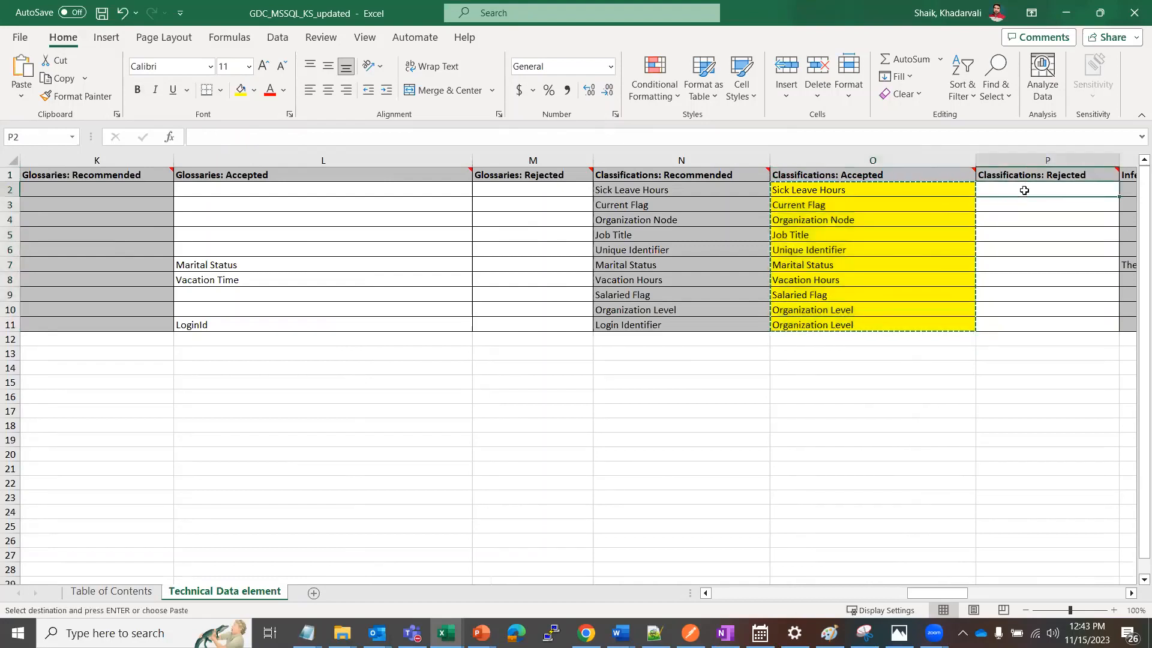
key("Return")
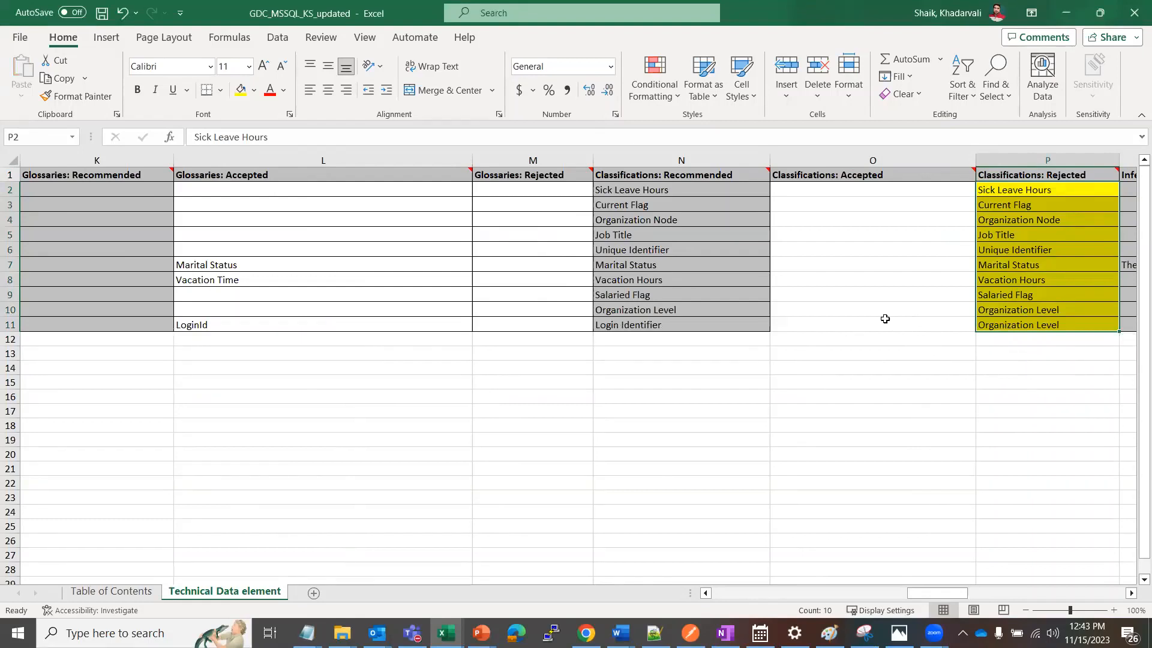
Save the GDC_MSSQL_KS_updated workbook with the edited classification columns
left_click(862, 297)
left_click(834, 264)
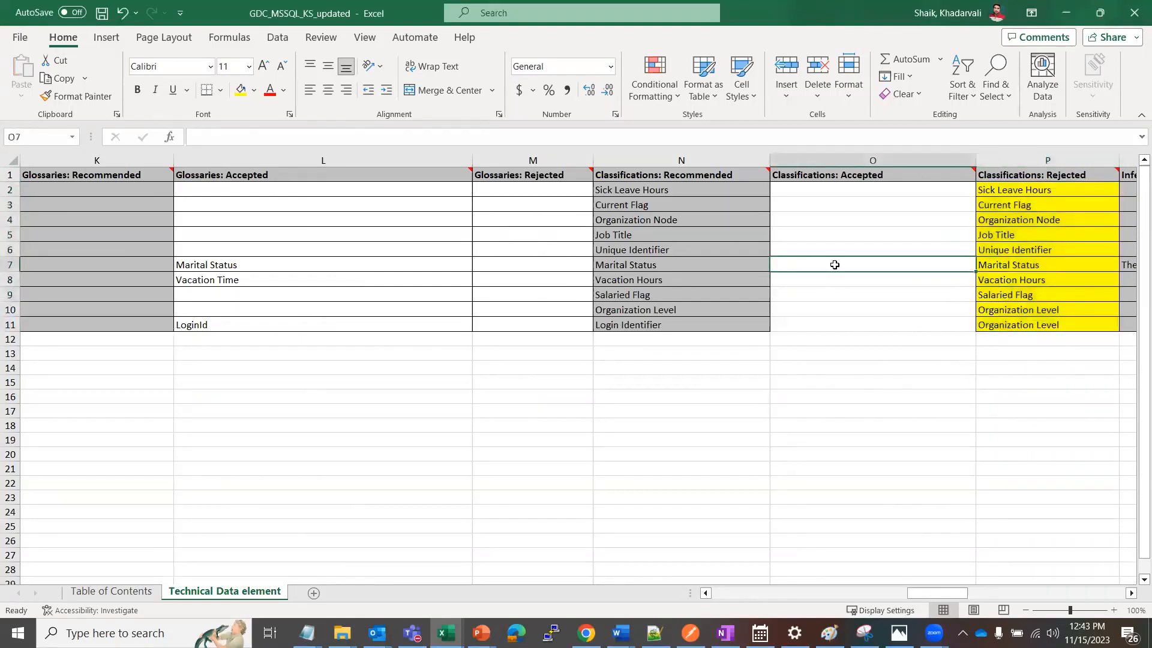
key("ctrl+s")
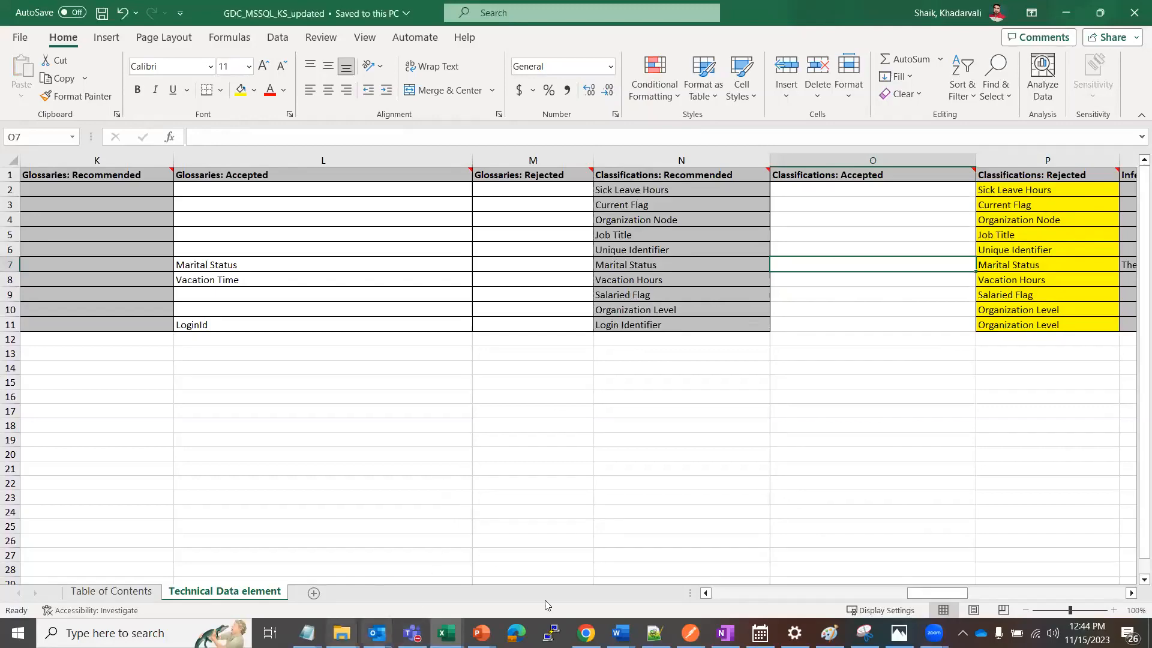
Switch to Informatica Data Governance and Catalog in Chrome and check the SickLeaveHours column's accepted and declined Data Element Classifications
left_click(586, 632)
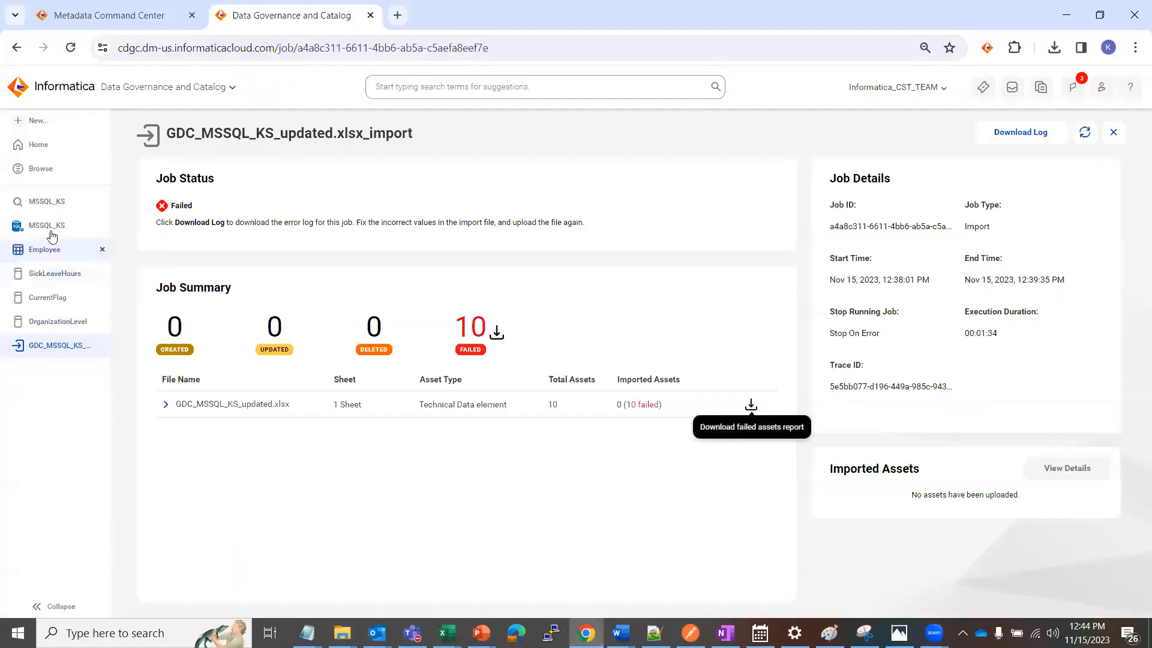
left_click(55, 276)
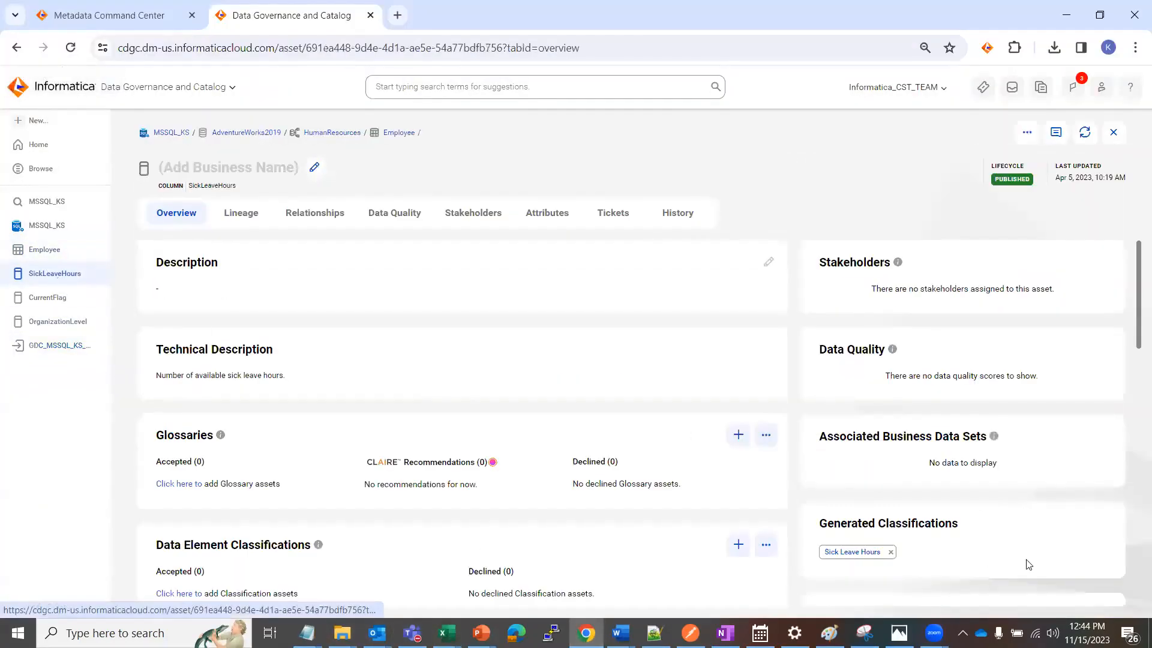
scroll(767, 492, "down", 1)
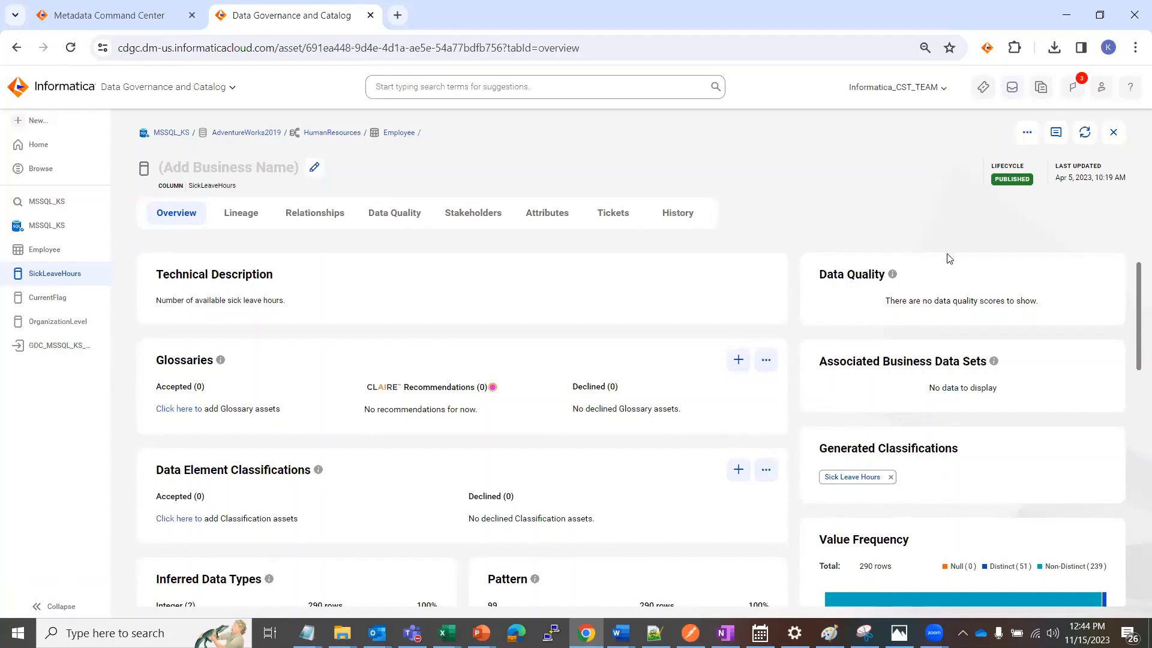
mouse_move(490, 494)
Switch back to the GDC_MSSQL_KS_updated workbook in Excel, recheck the classification columns and close the workbook
left_click(446, 632)
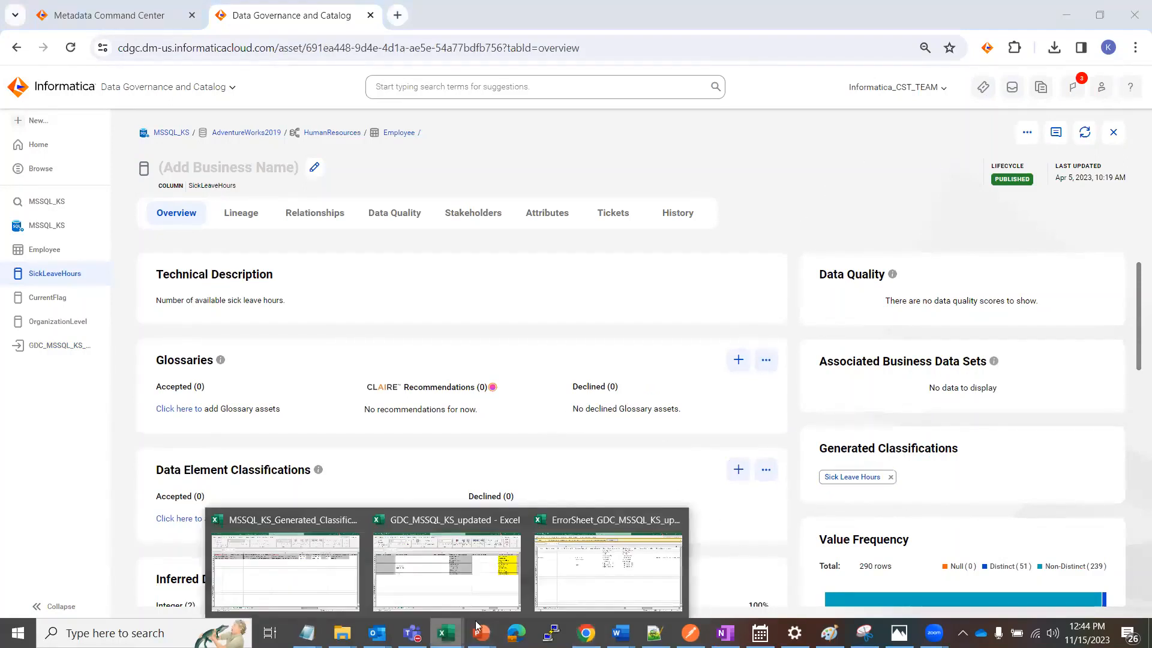
left_click(433, 567)
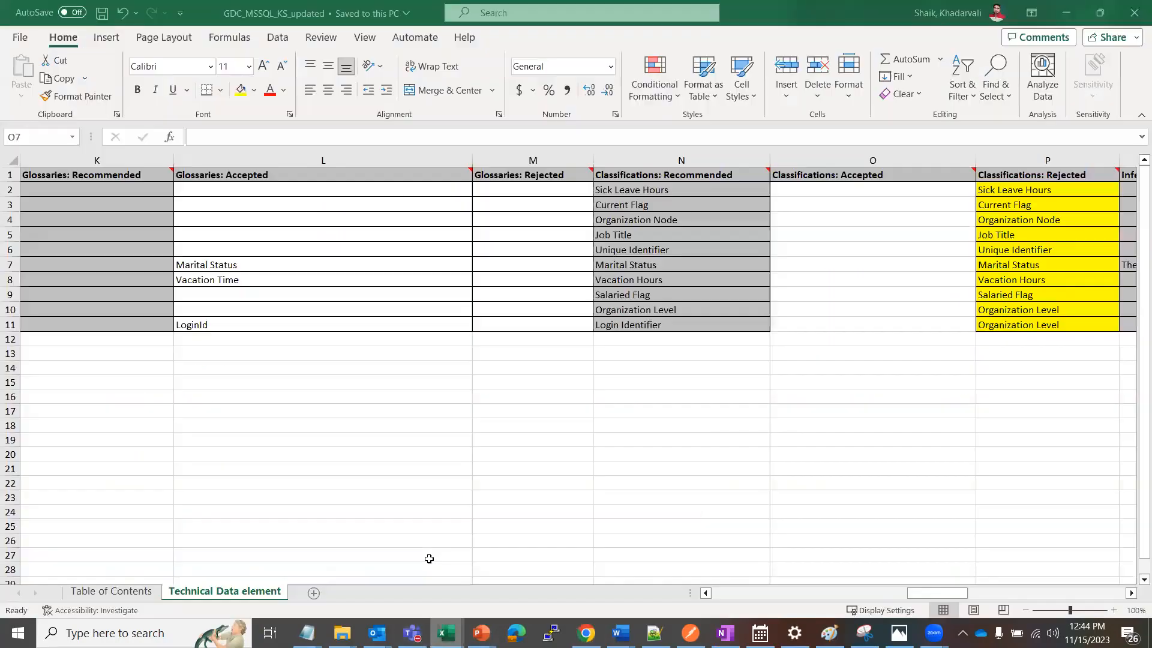
left_click(782, 380)
left_click(831, 262)
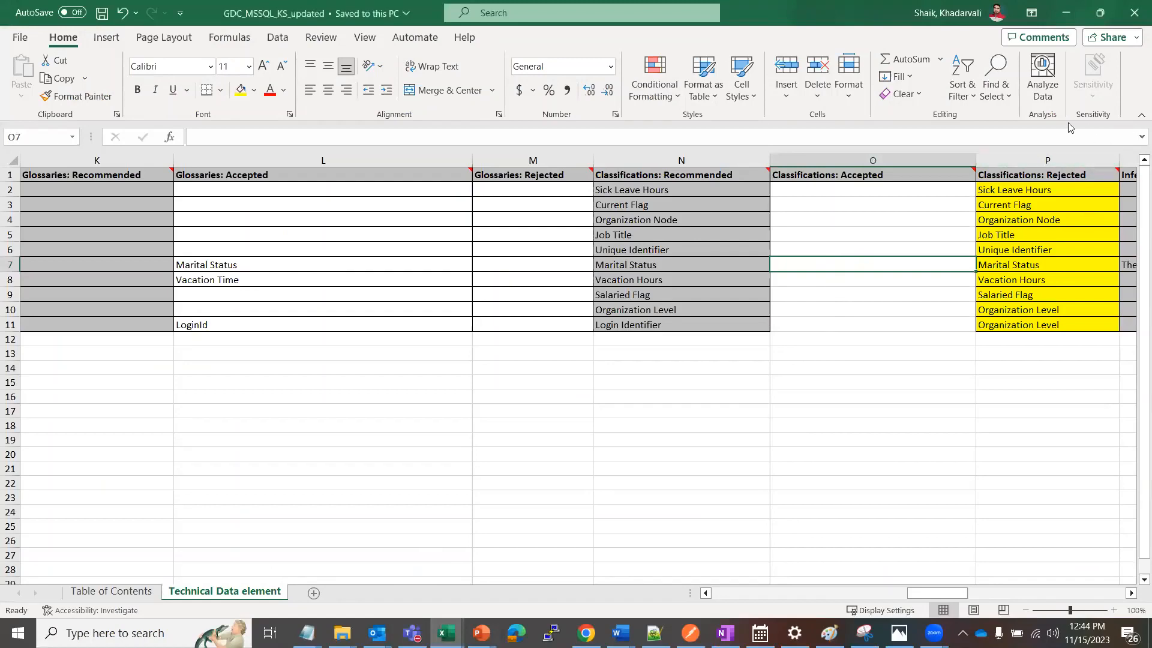
left_click(1134, 14)
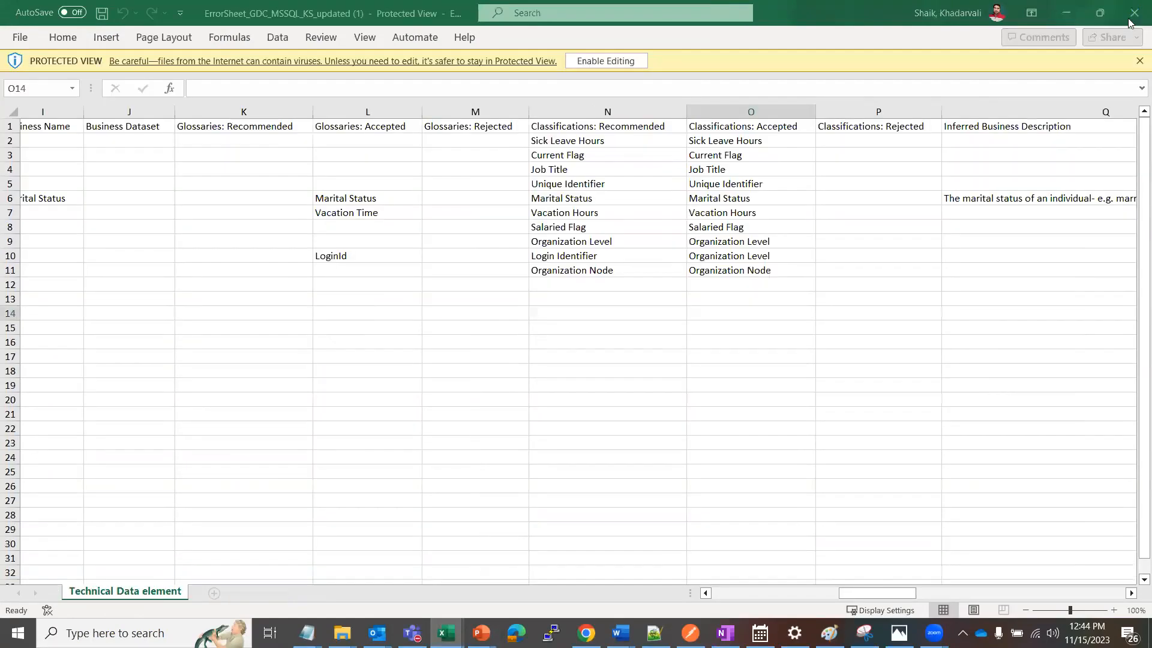
Return to Data Governance and Catalog in Chrome and create another Import Assets job
left_click(586, 633)
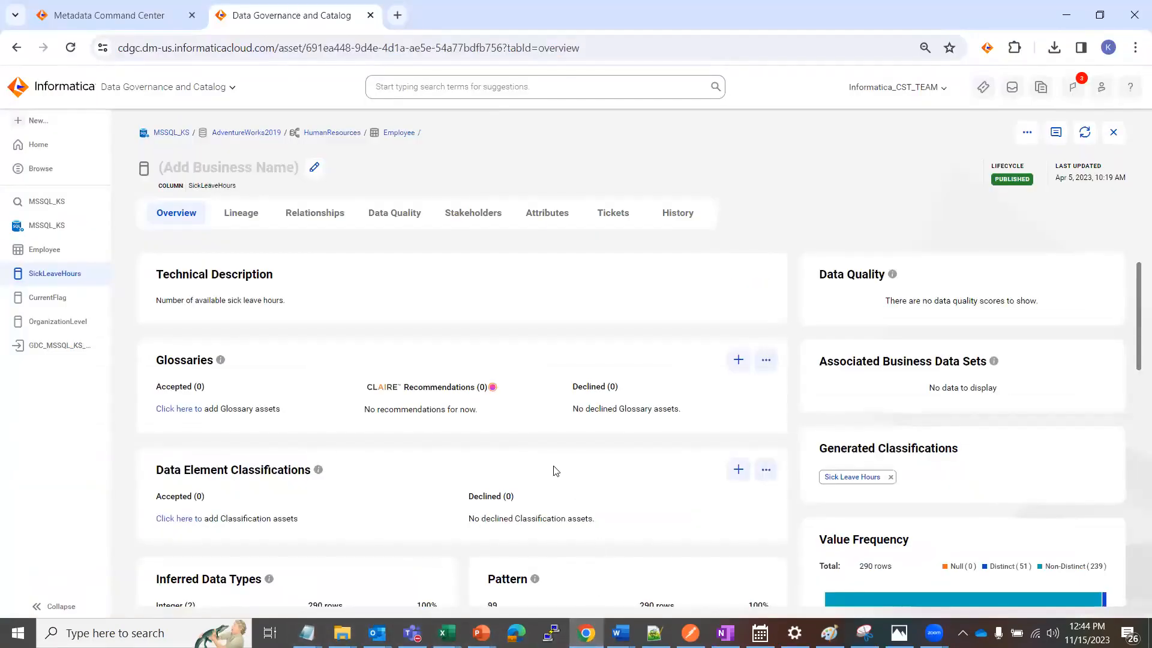
left_click(33, 121)
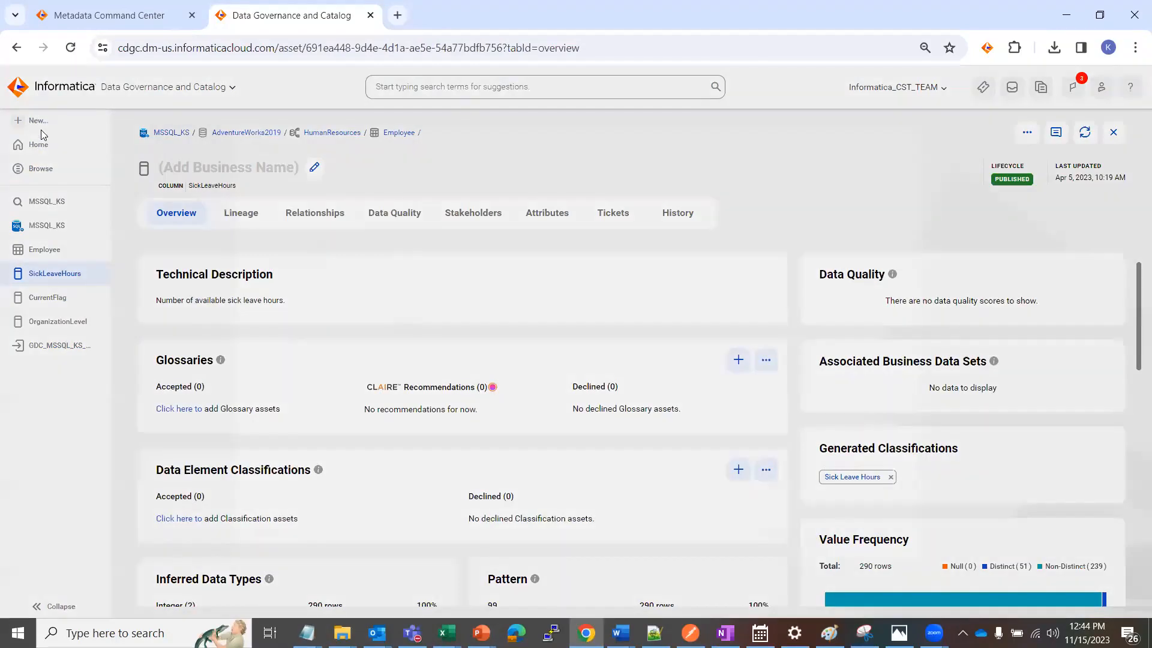
left_click(294, 314)
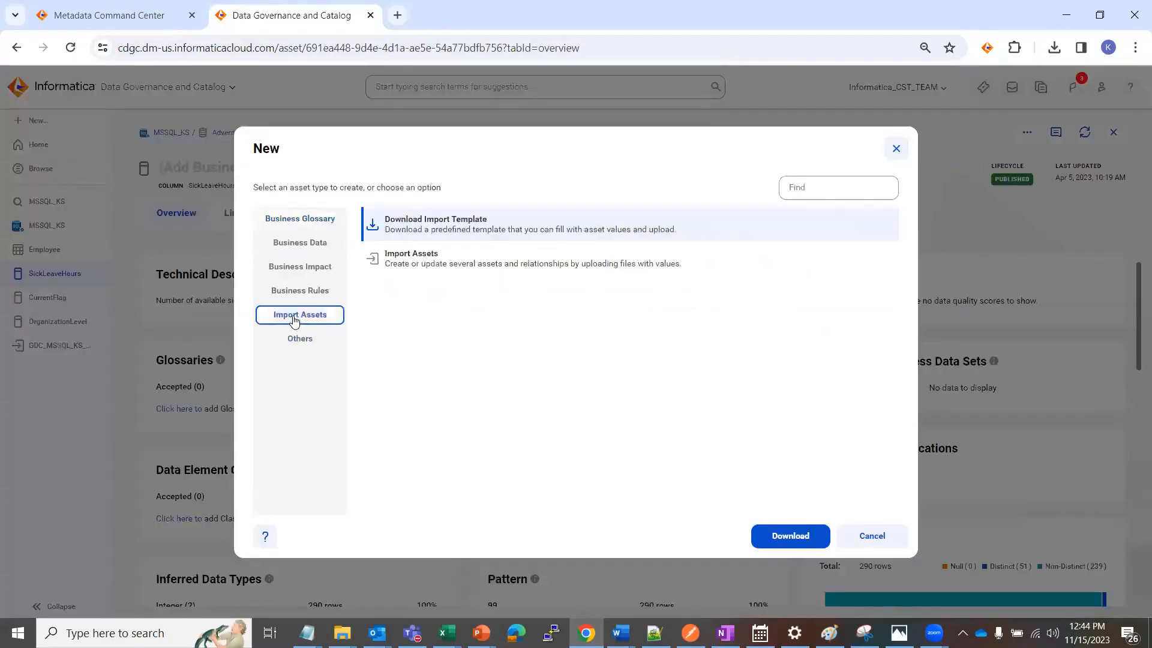
left_click(442, 256)
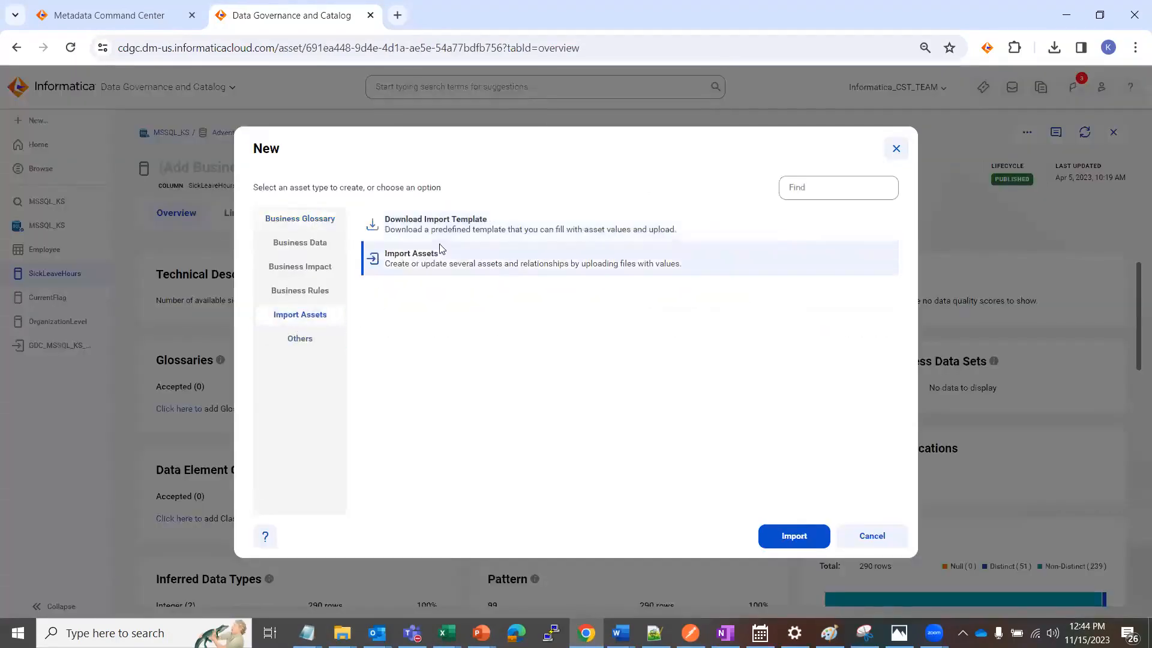
left_click(789, 528)
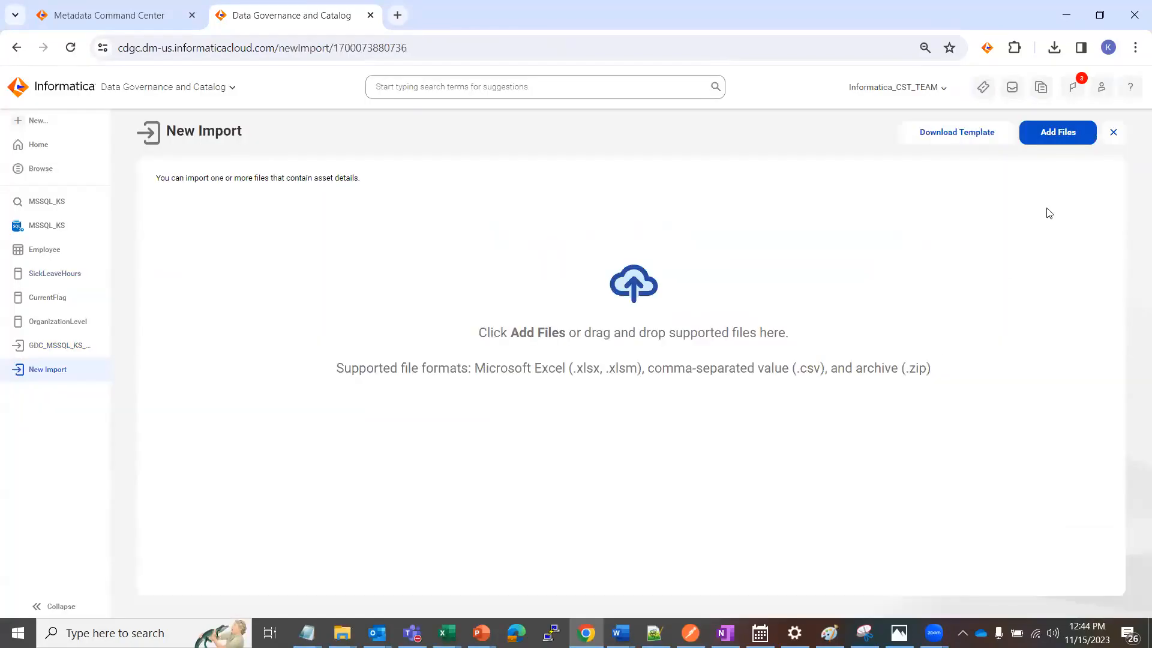
Import the GDC_MSSQL_KS_updated workbook from Downloads with error handling set to Stop import on error
left_click(1058, 137)
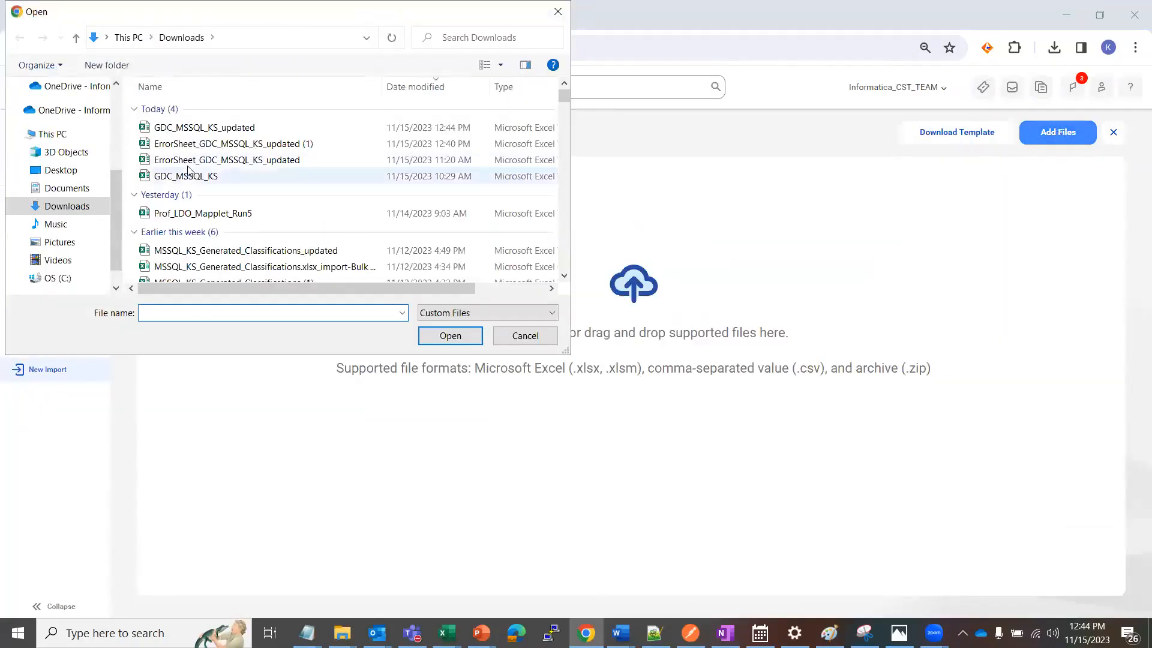
left_click(231, 129)
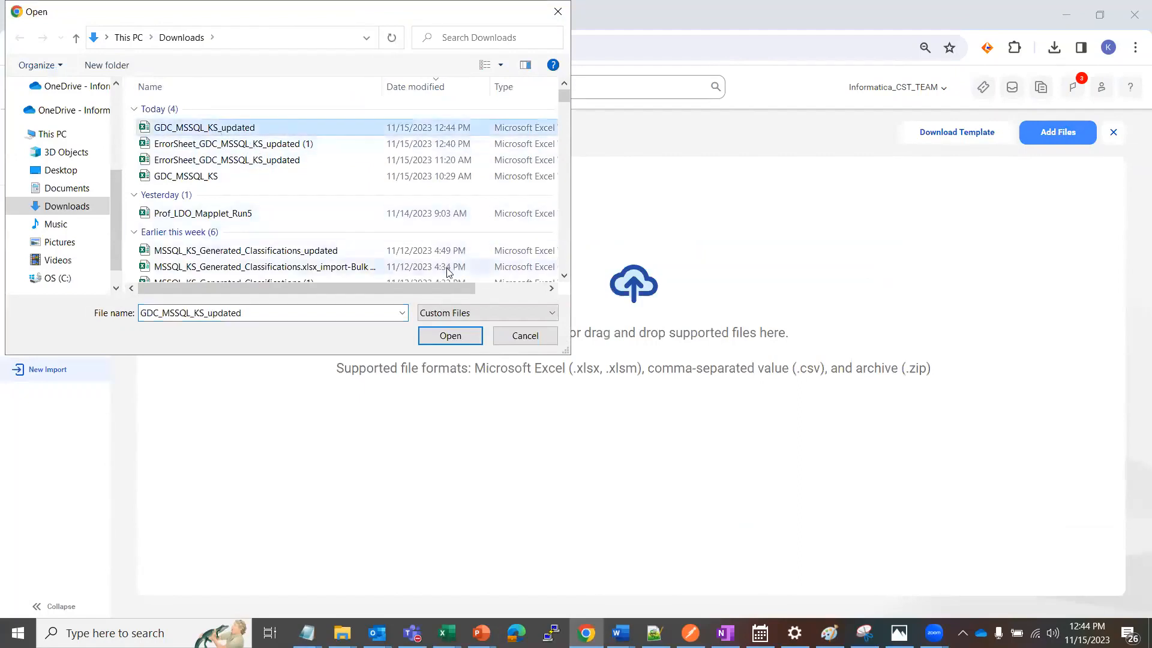
left_click(448, 336)
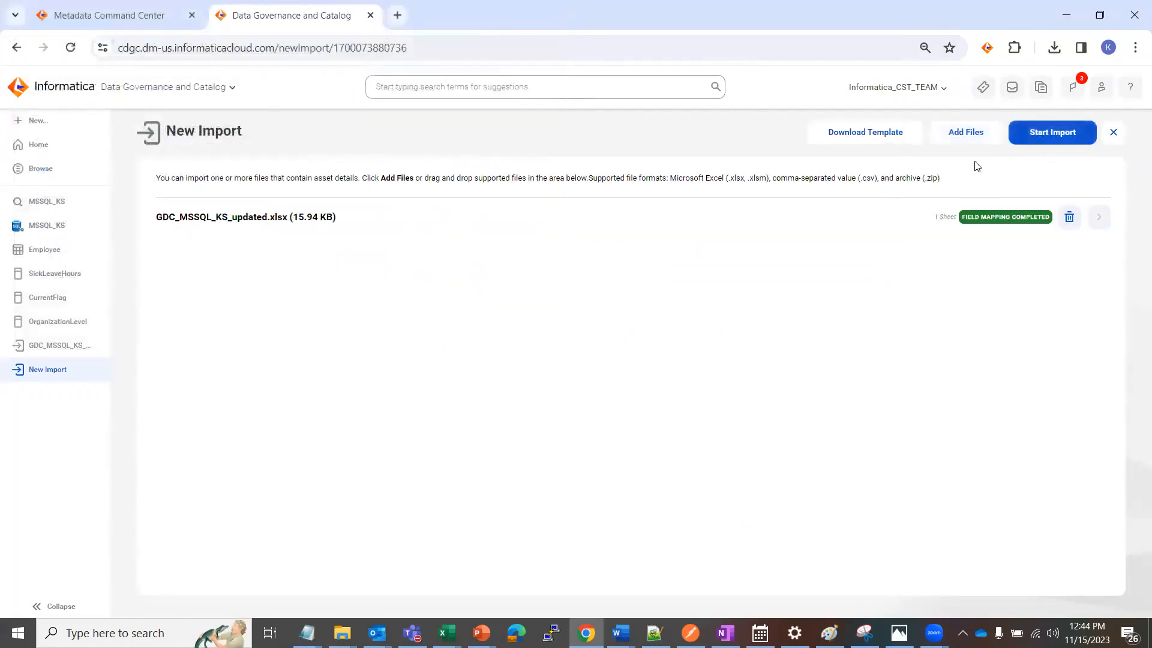
left_click(1056, 133)
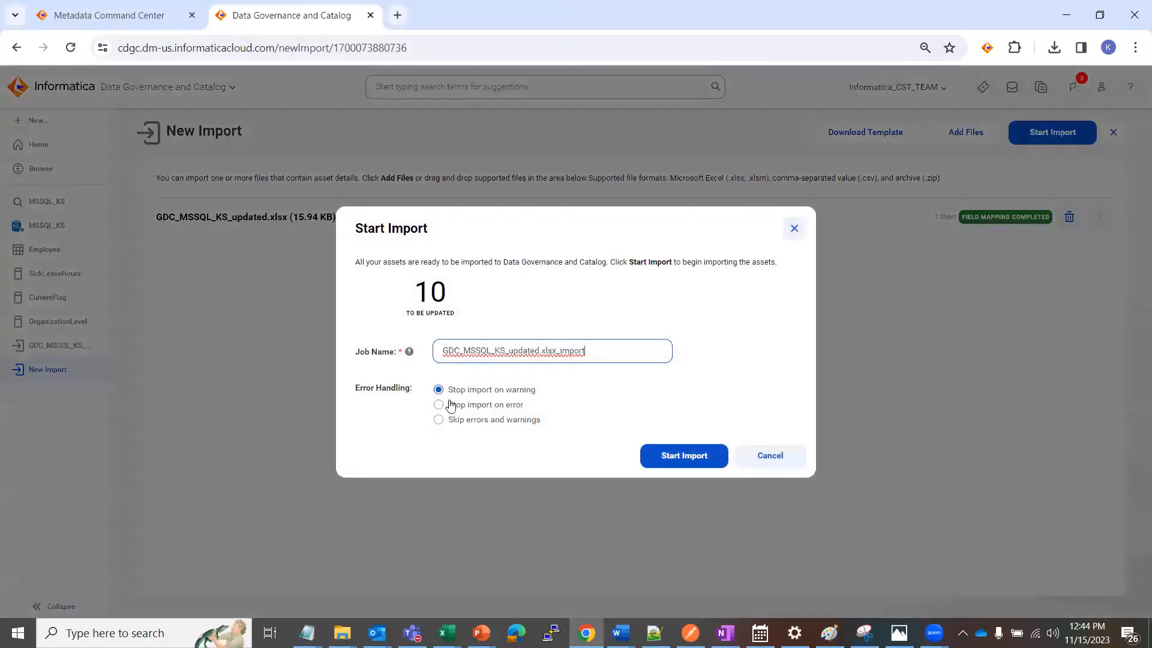
left_click(438, 404)
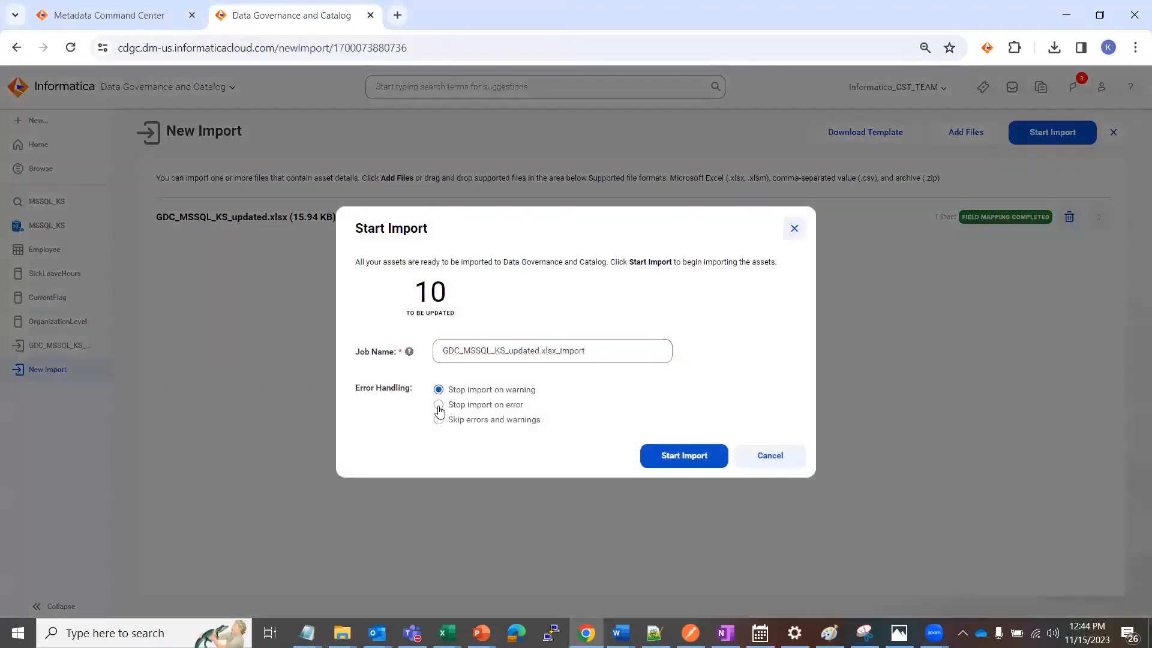
left_click(671, 459)
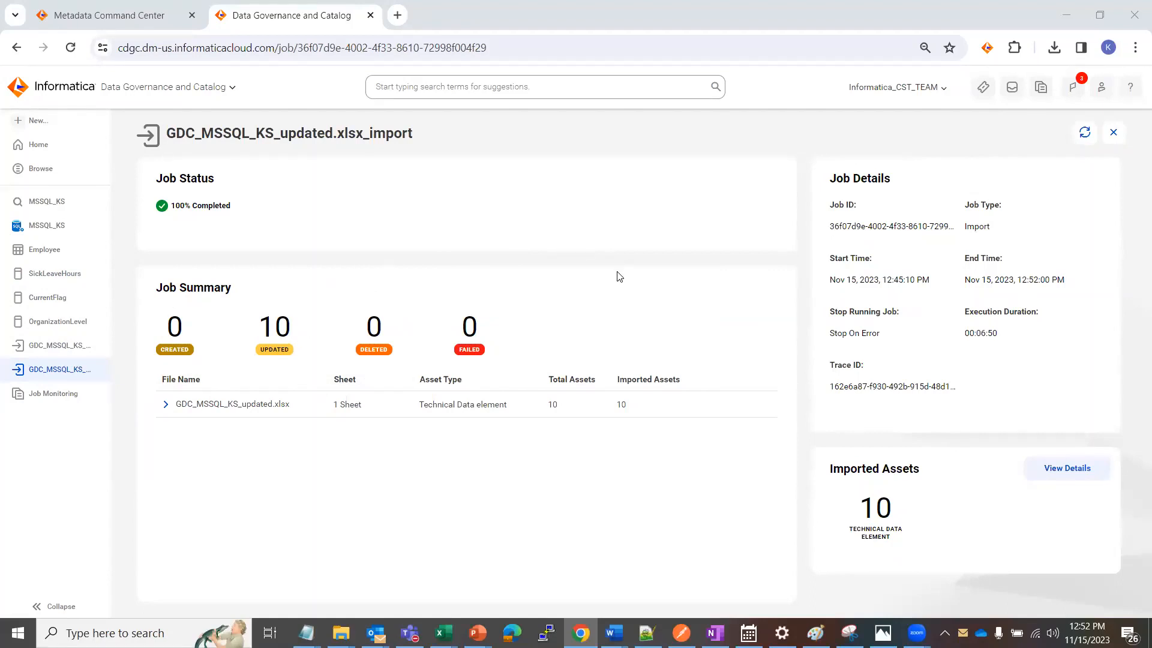
Open the SickLeaveHours column and refresh it to check its generated and Data Element Classifications
left_click(42, 279)
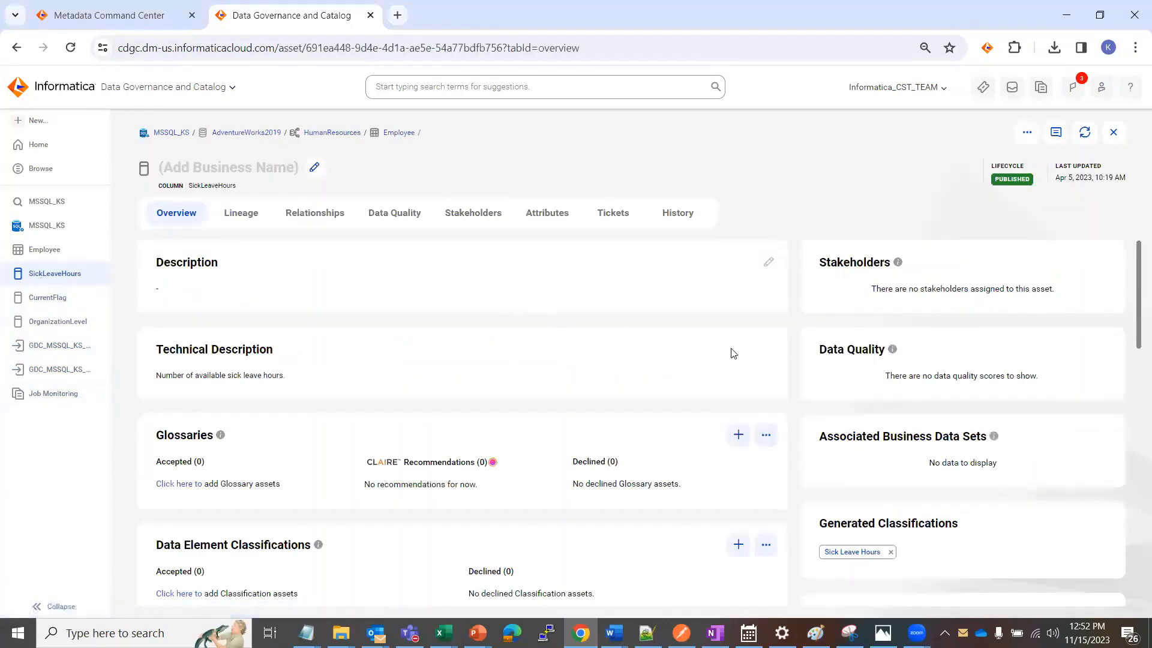
scroll(972, 432, "down", 2)
scroll(985, 444, "up", 2)
scroll(993, 442, "down", 1)
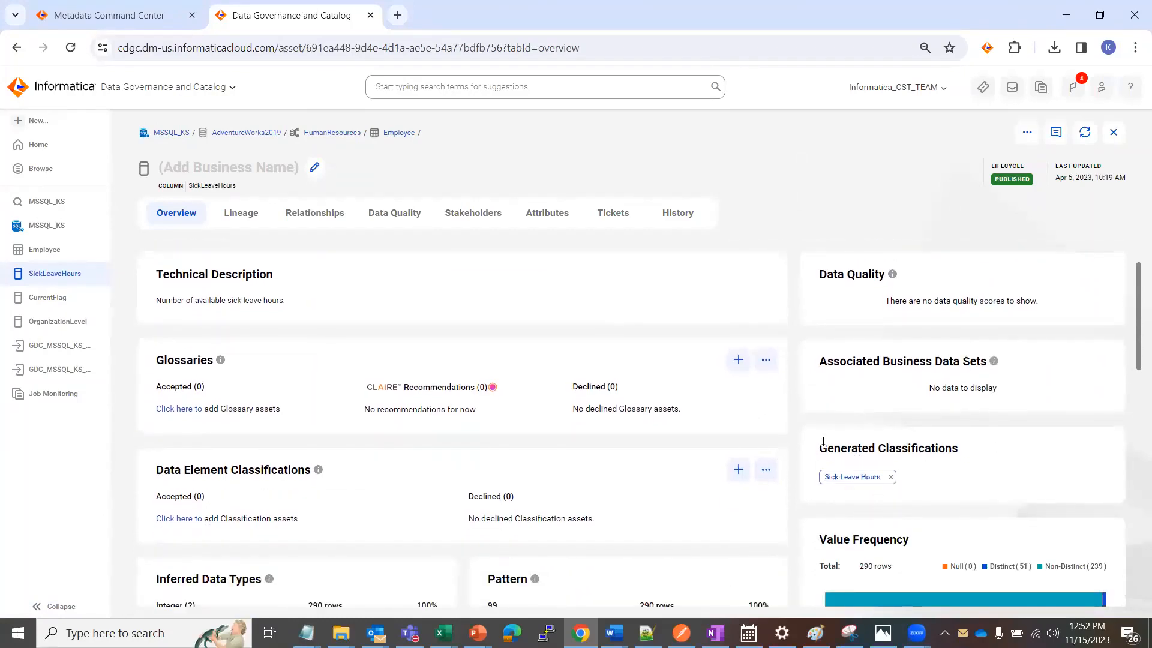
left_click(1085, 133)
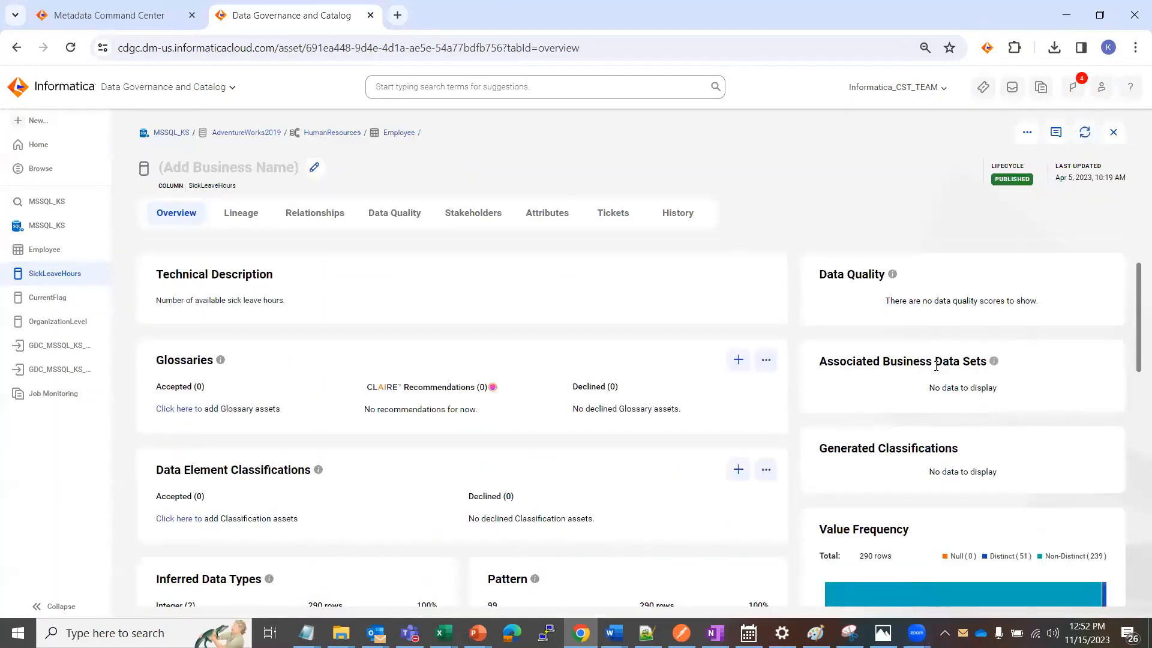
Refresh the CurrentFlag and OrganizationLevel columns and check their Generated Classifications
left_click(53, 300)
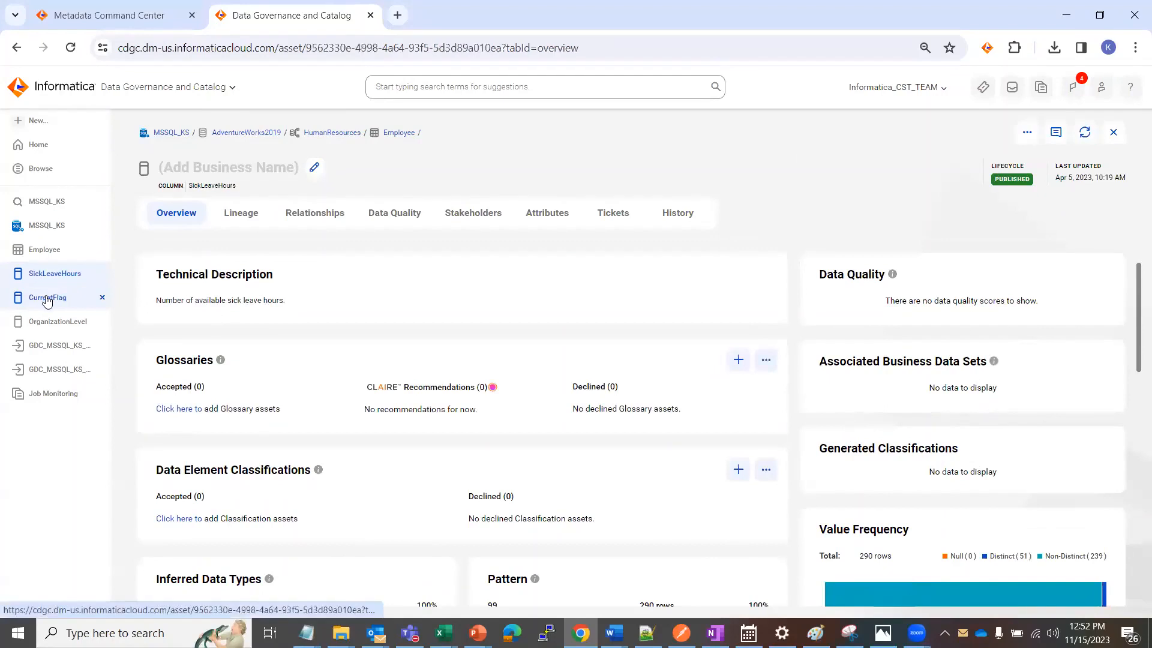
left_click(1083, 133)
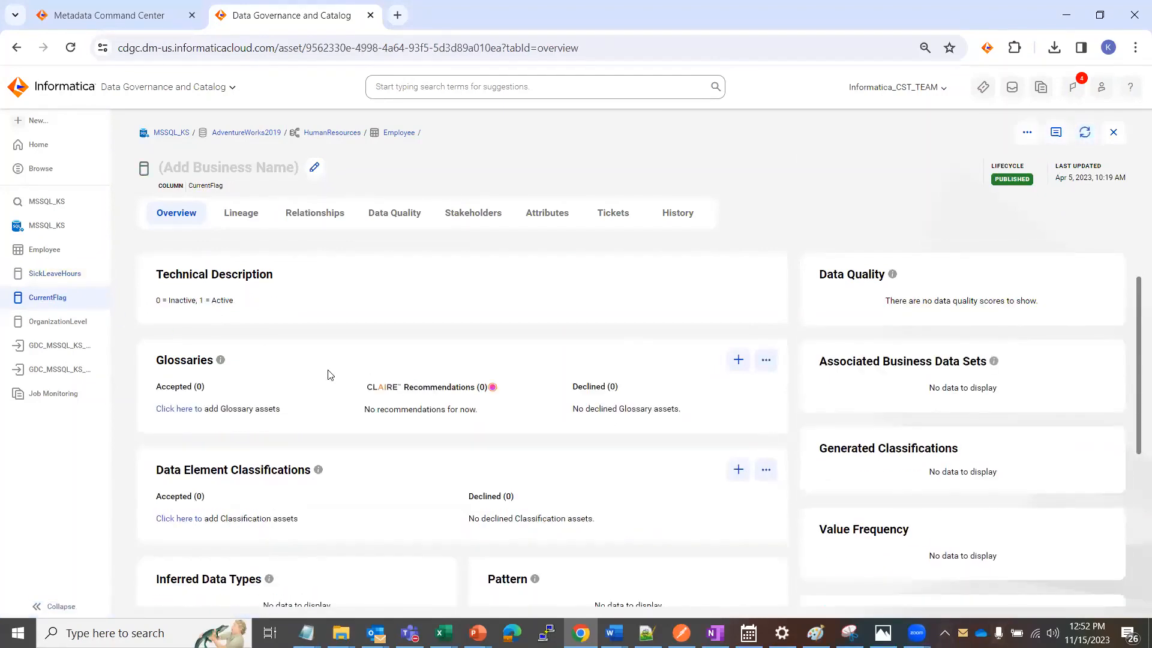
left_click(54, 323)
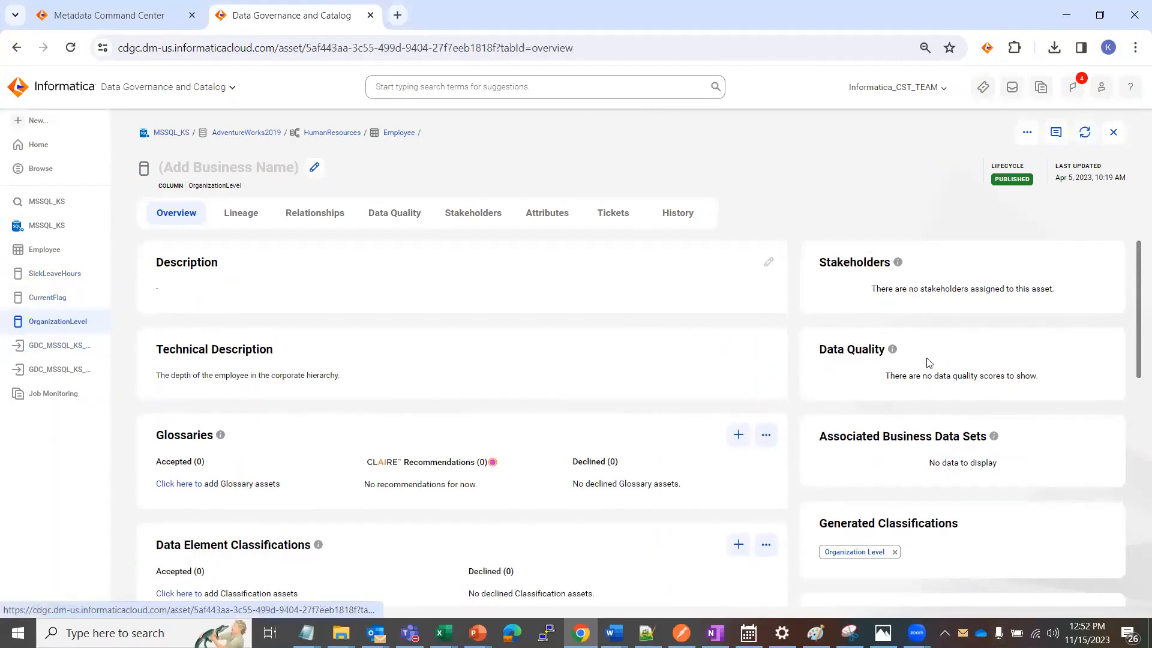
left_click(1086, 134)
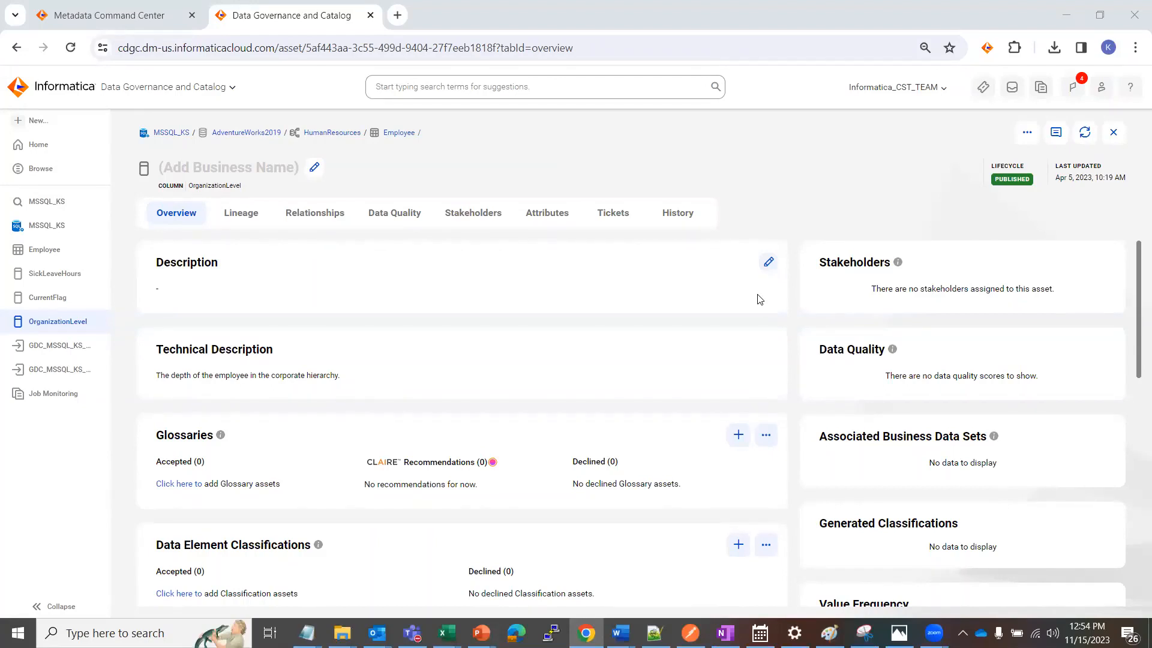
Search the catalog for "generated classifications which are promoted", correcting the spelling of the query
left_click(503, 85)
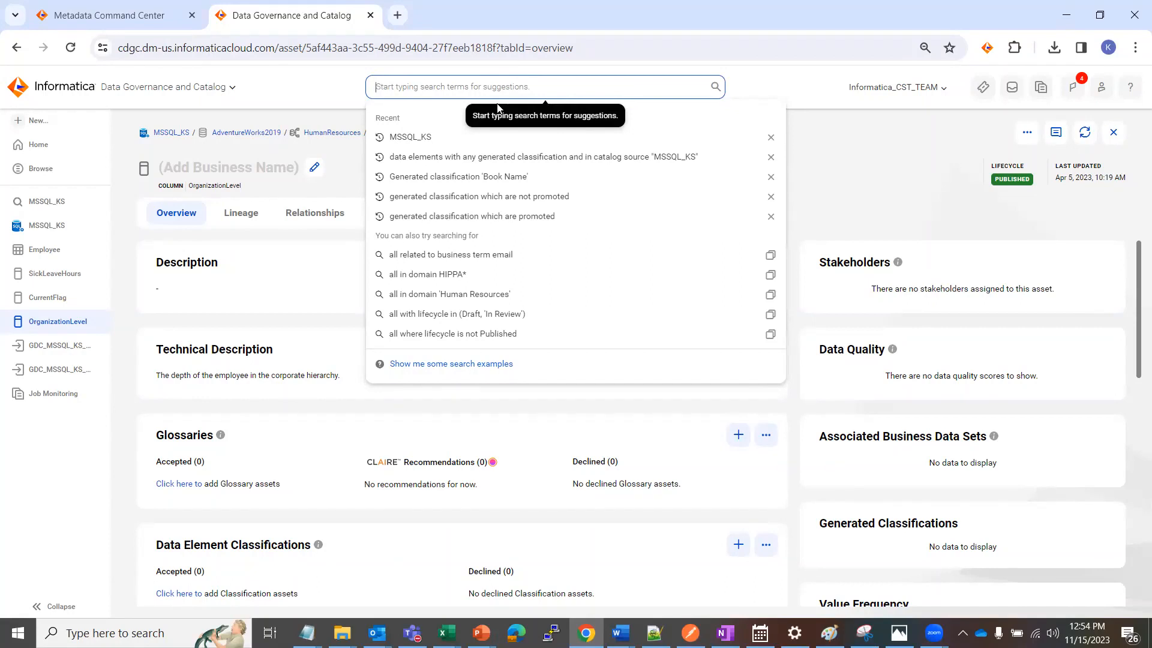
type("genar")
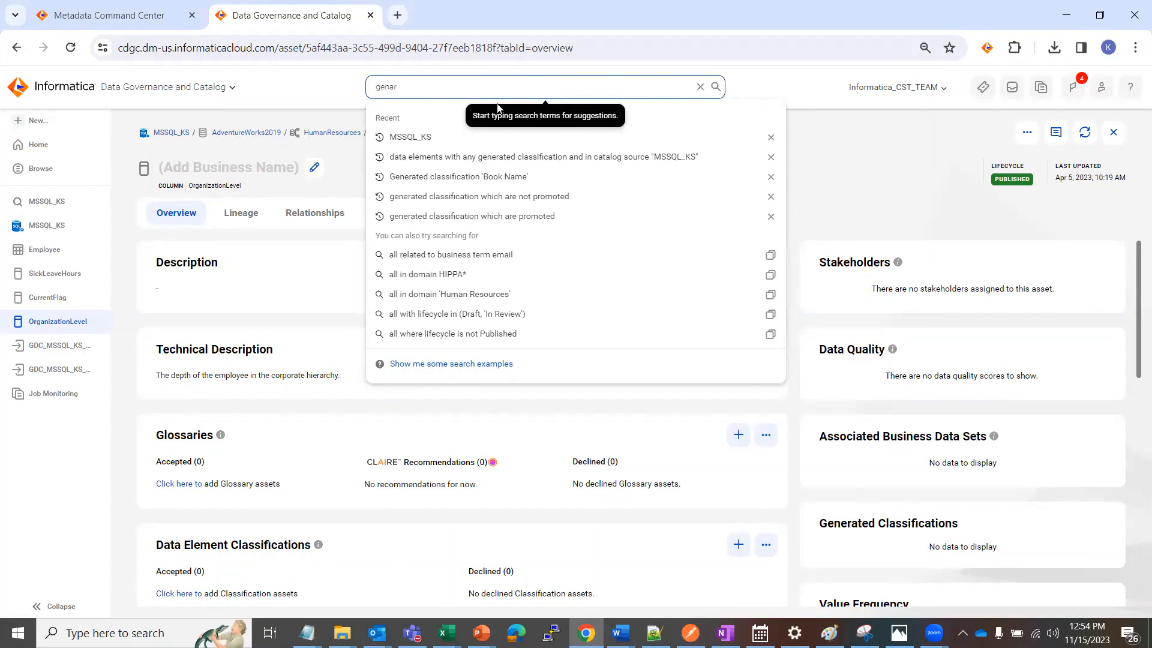
key("BackSpace")
key("BackSpace")
type("etaed classif")
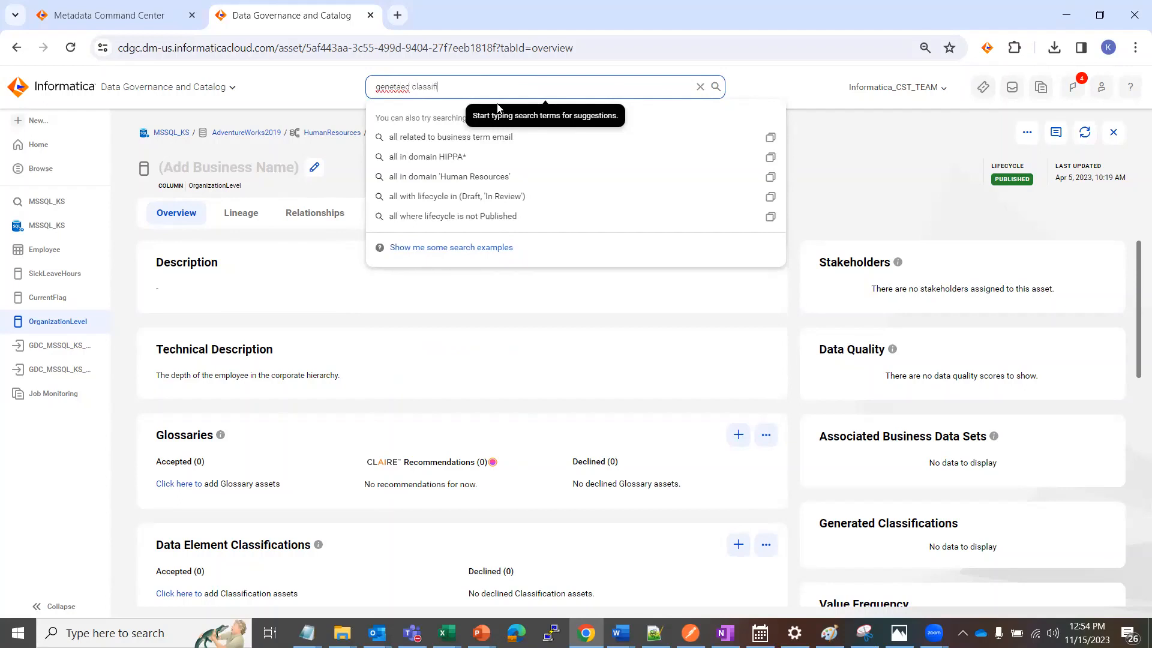
type("ications which are promoted")
left_click(396, 88)
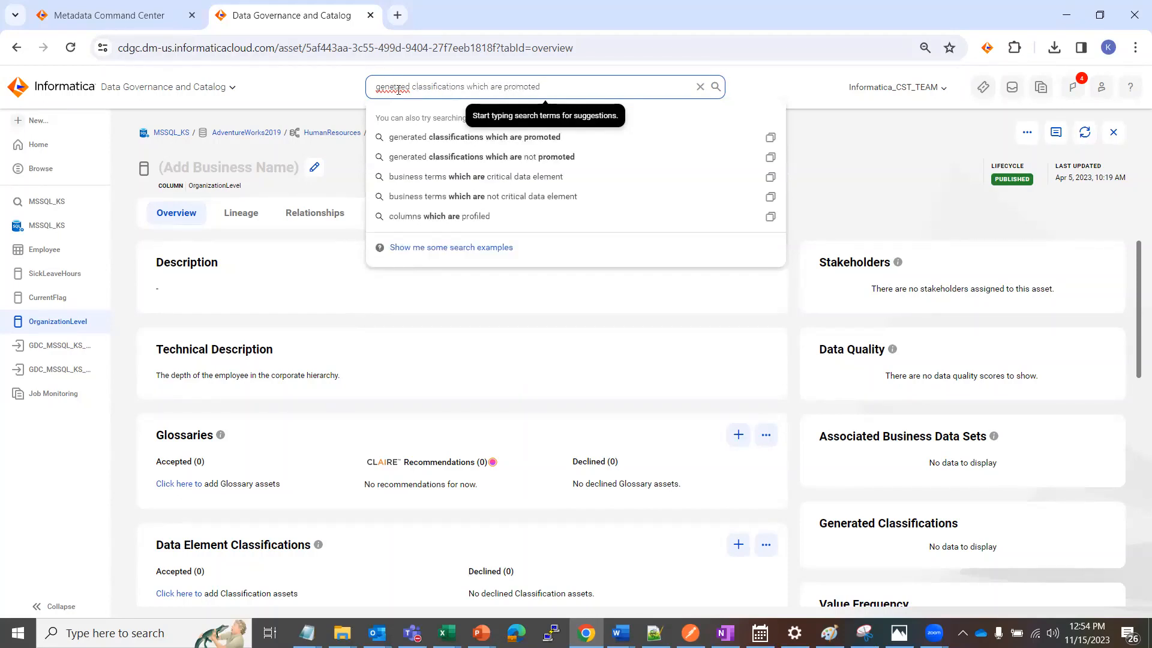
type("ra")
key("Return")
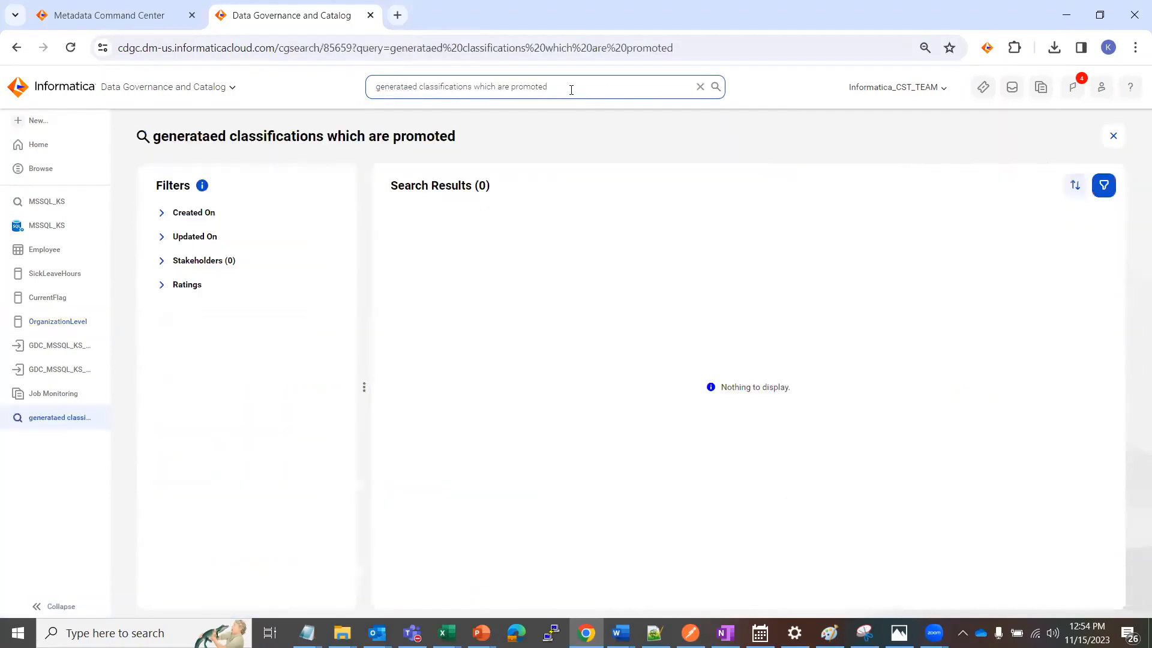
left_click(424, 85)
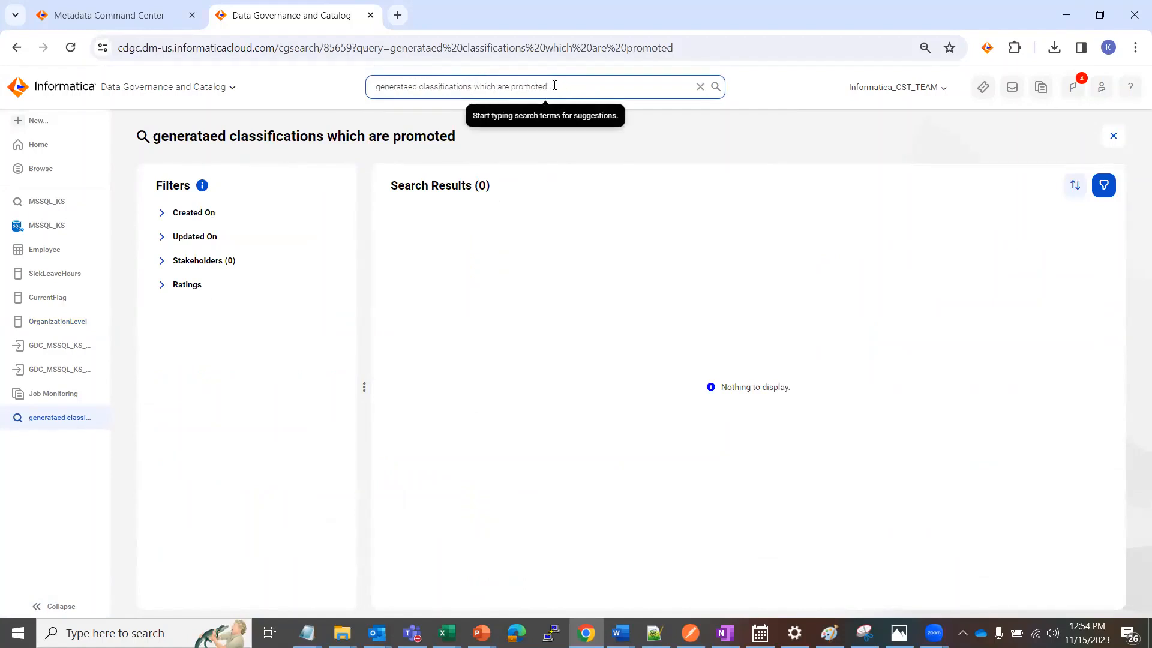
left_click_drag(551, 85, 428, 86)
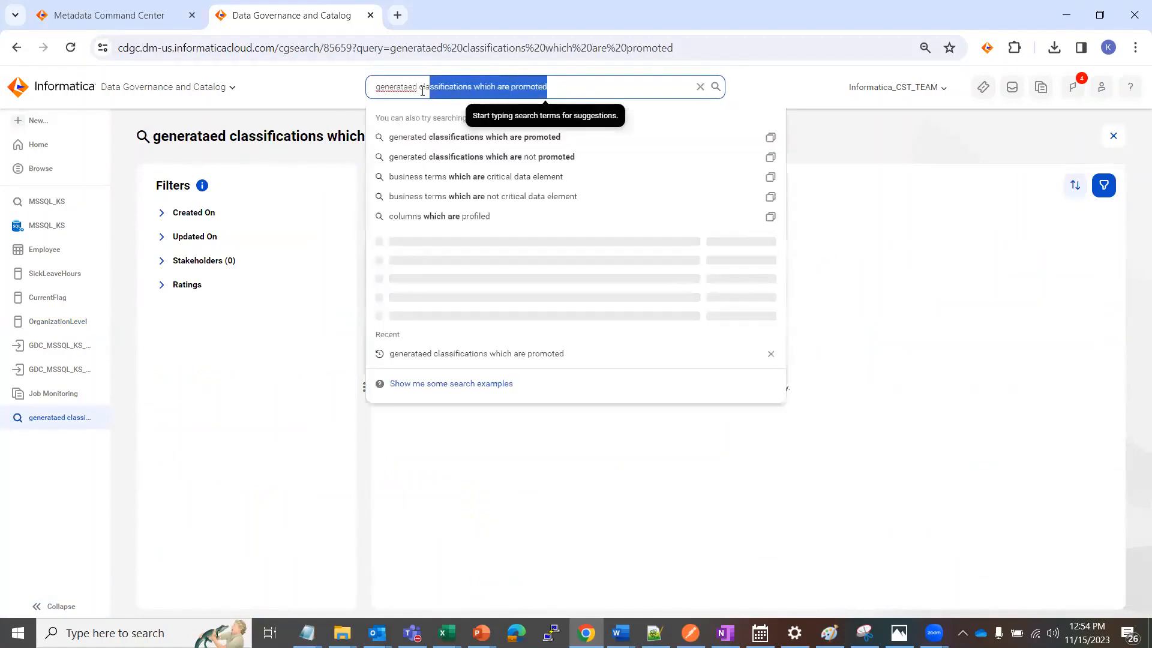
left_click(387, 87)
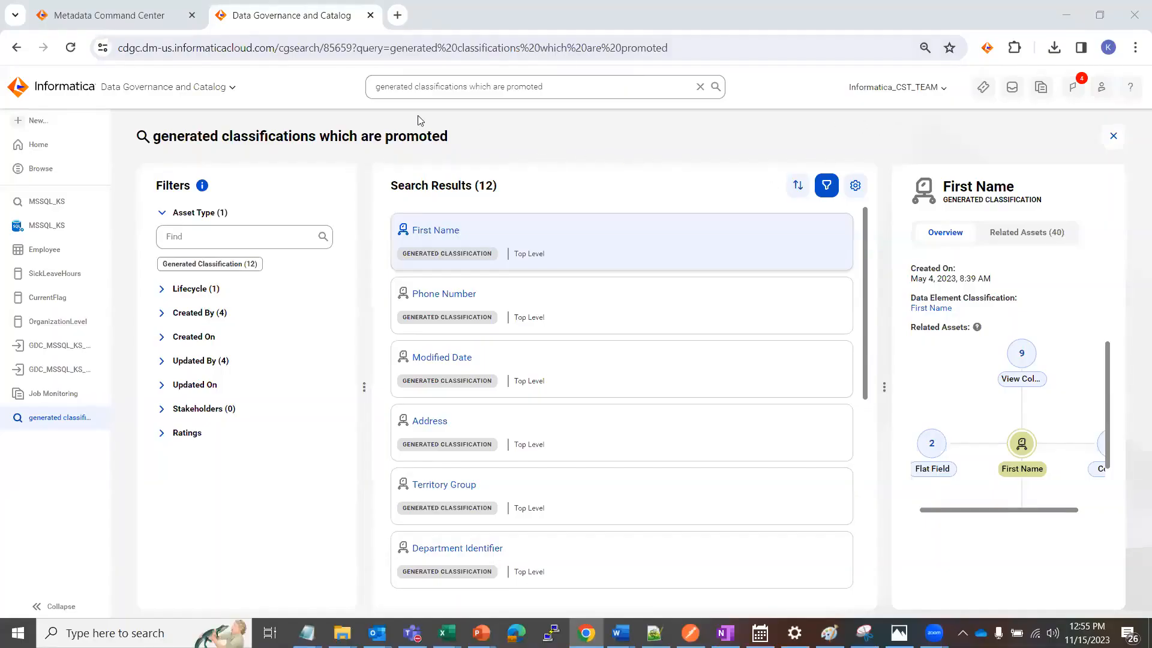
Change the search query to "generated classifications which are not promoted" and run it
left_click(515, 91)
left_click(507, 86)
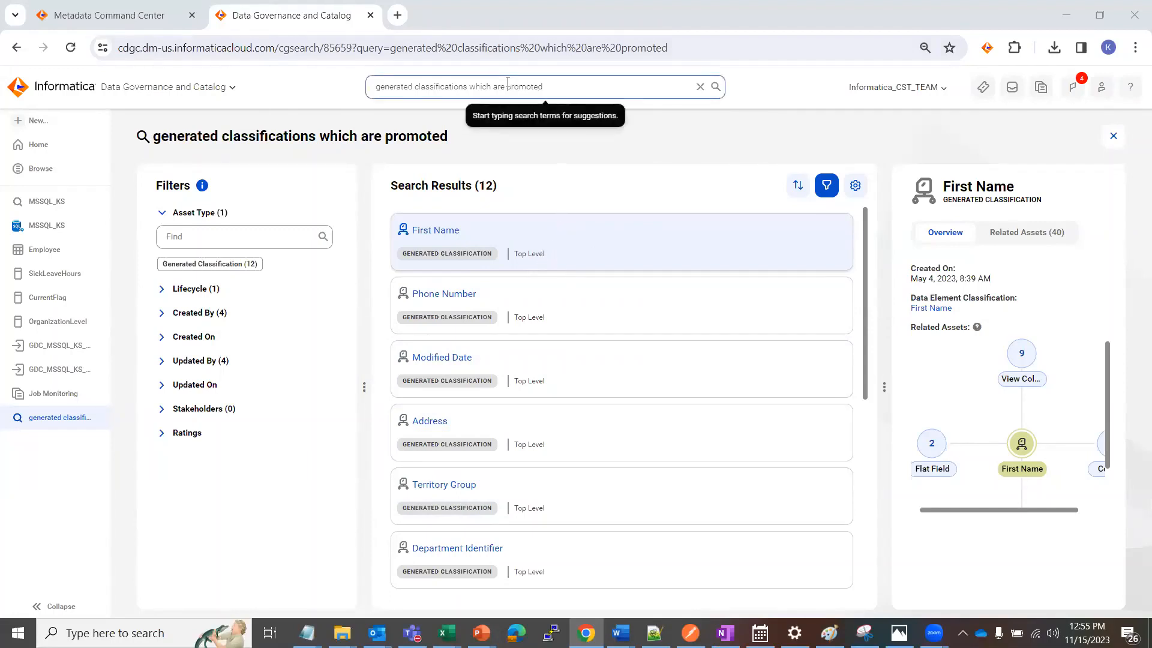
type("not")
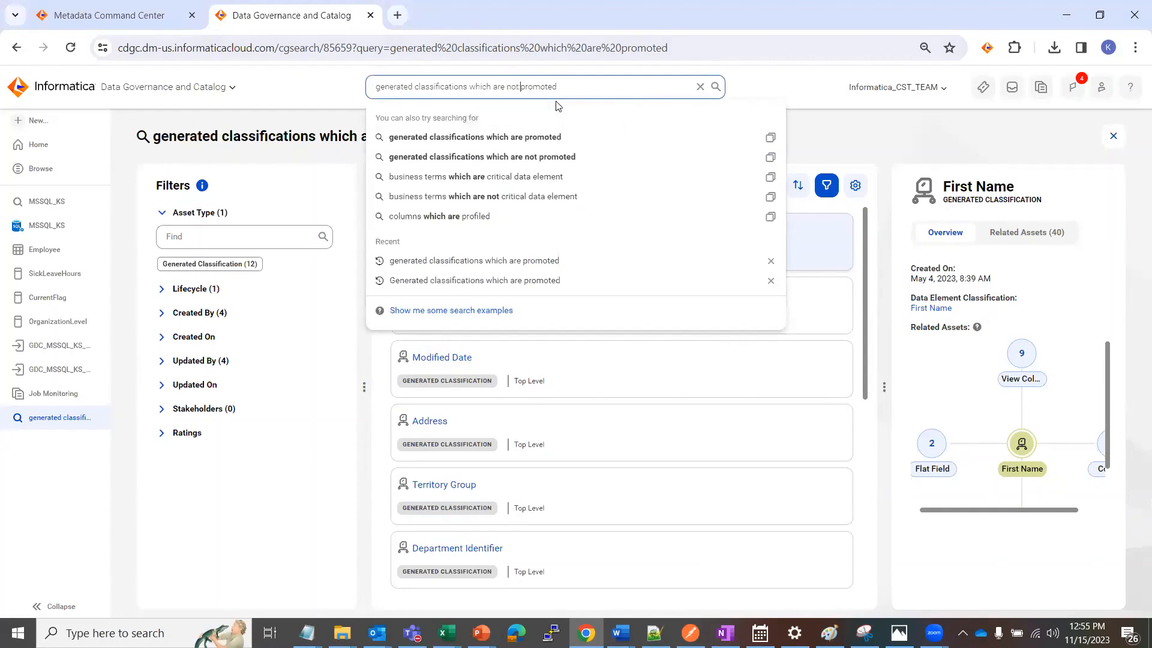
key("Return")
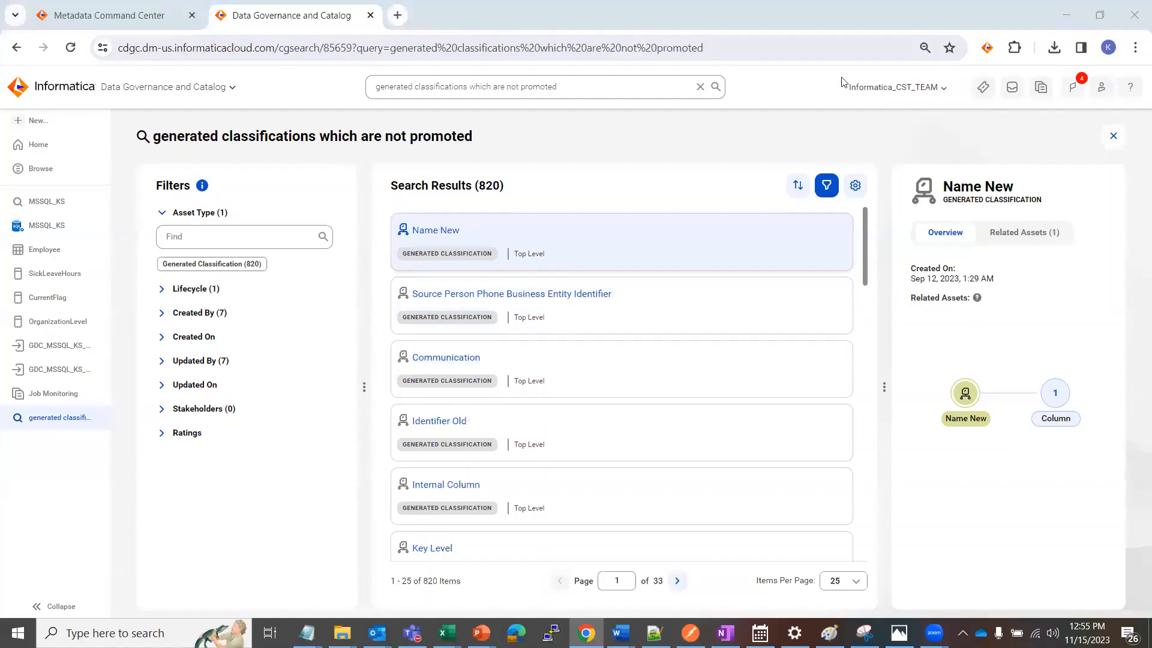
Export the search results of non-promoted generated classifications with the file name GDC_Pending
left_click(855, 185)
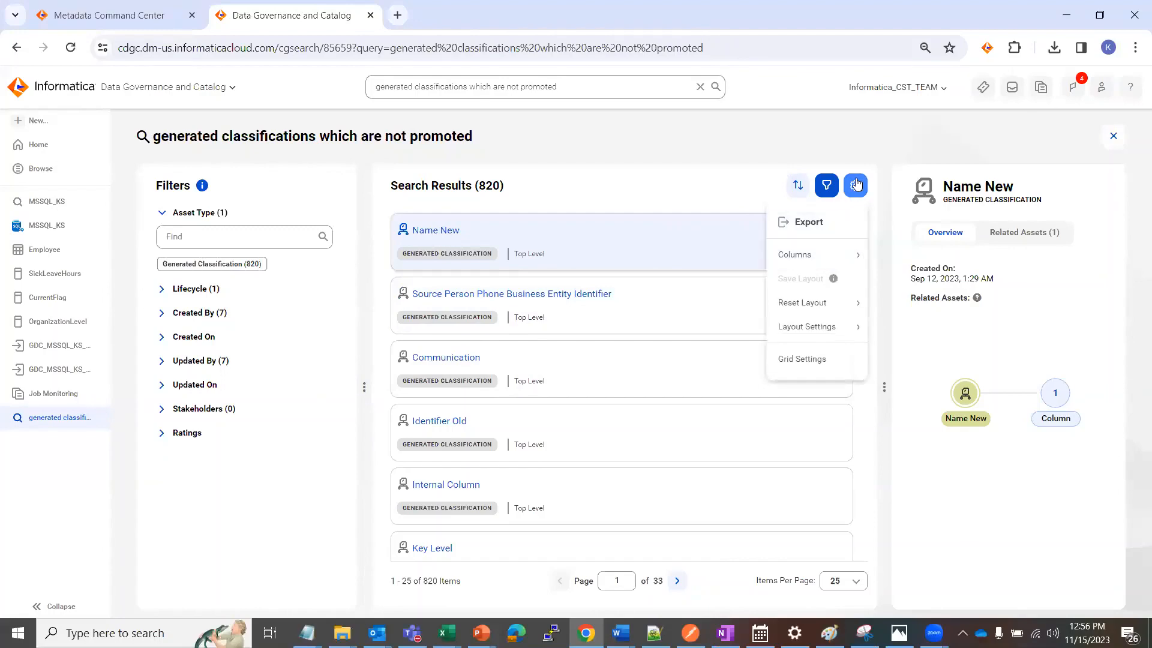
left_click(806, 223)
left_click_drag(634, 324, 413, 321)
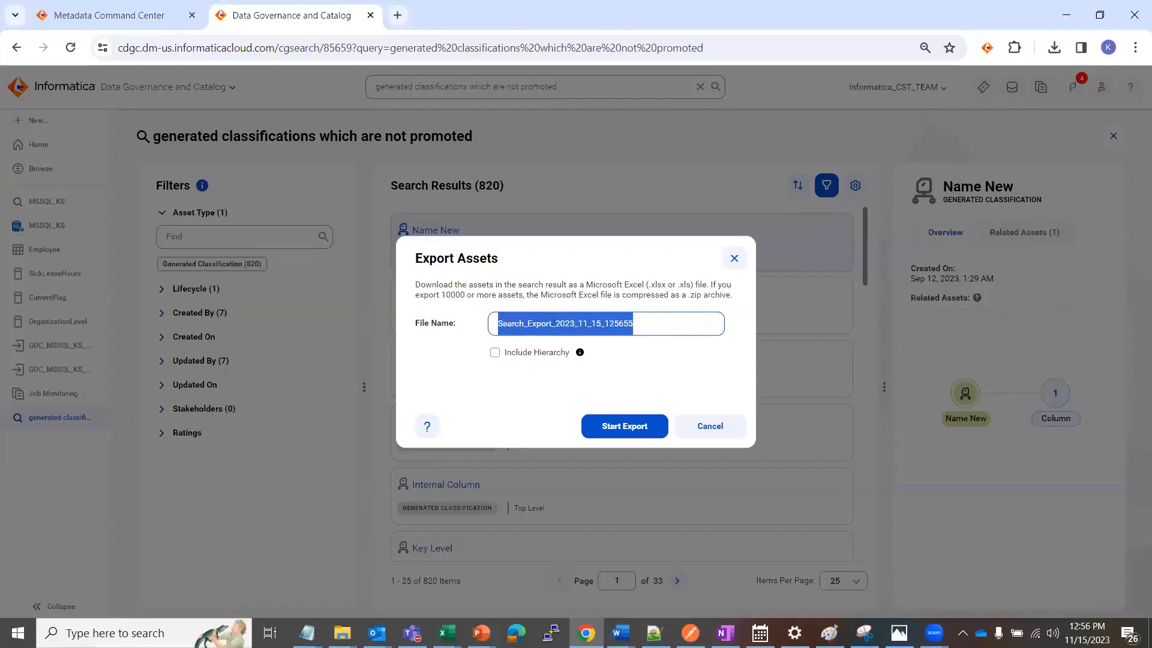
type("GDC_")
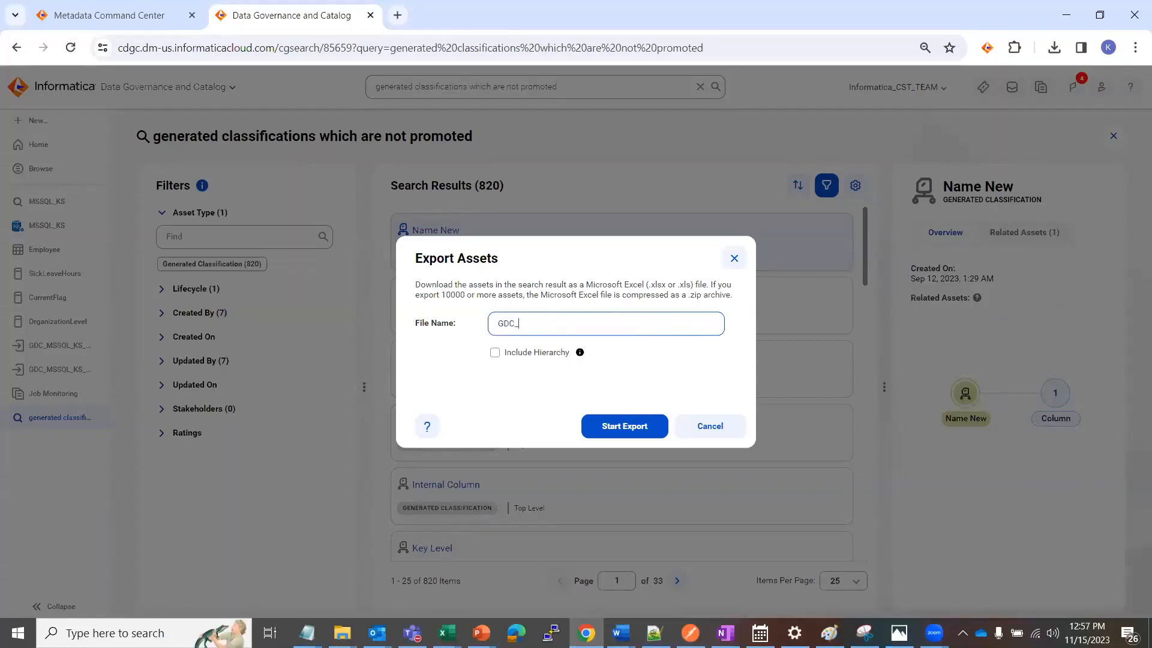
type("Pending")
left_click(634, 427)
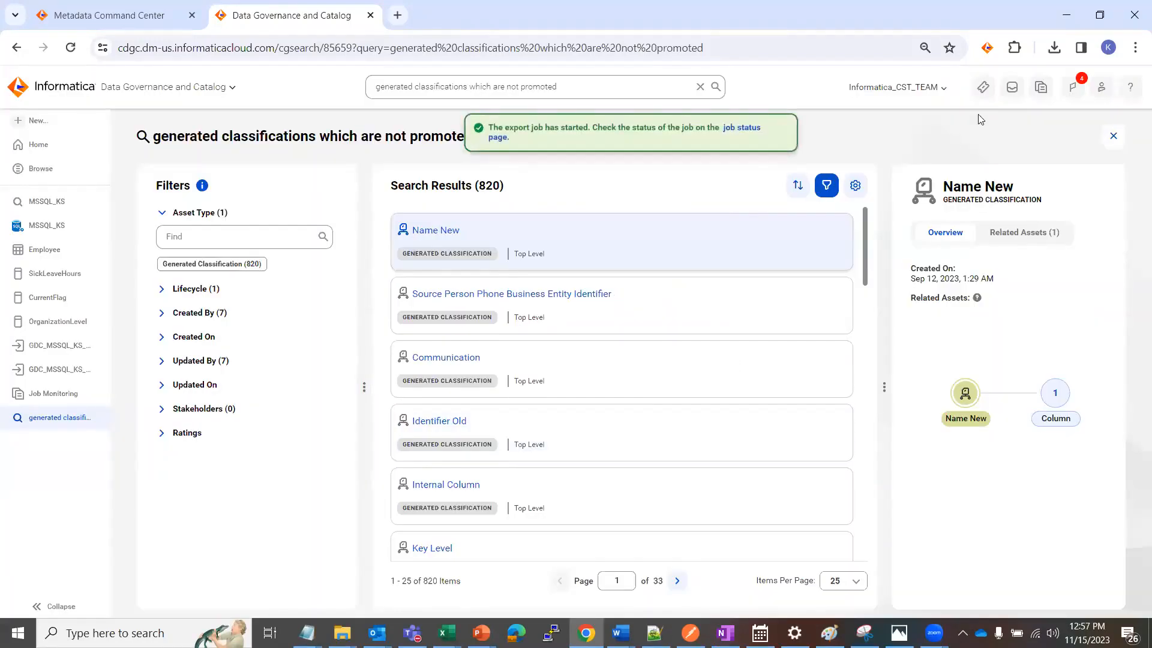
Refresh the job monitoring list, open the GDC_Pending.xlsx_export job and download its export file
left_click(1039, 89)
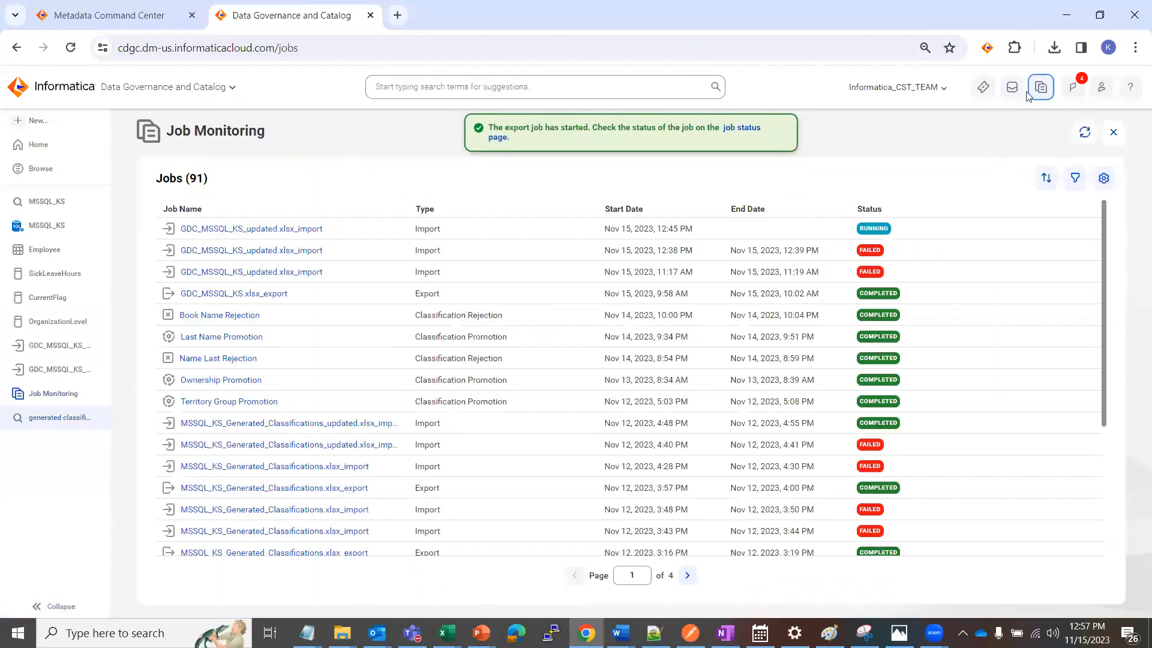
left_click(273, 228)
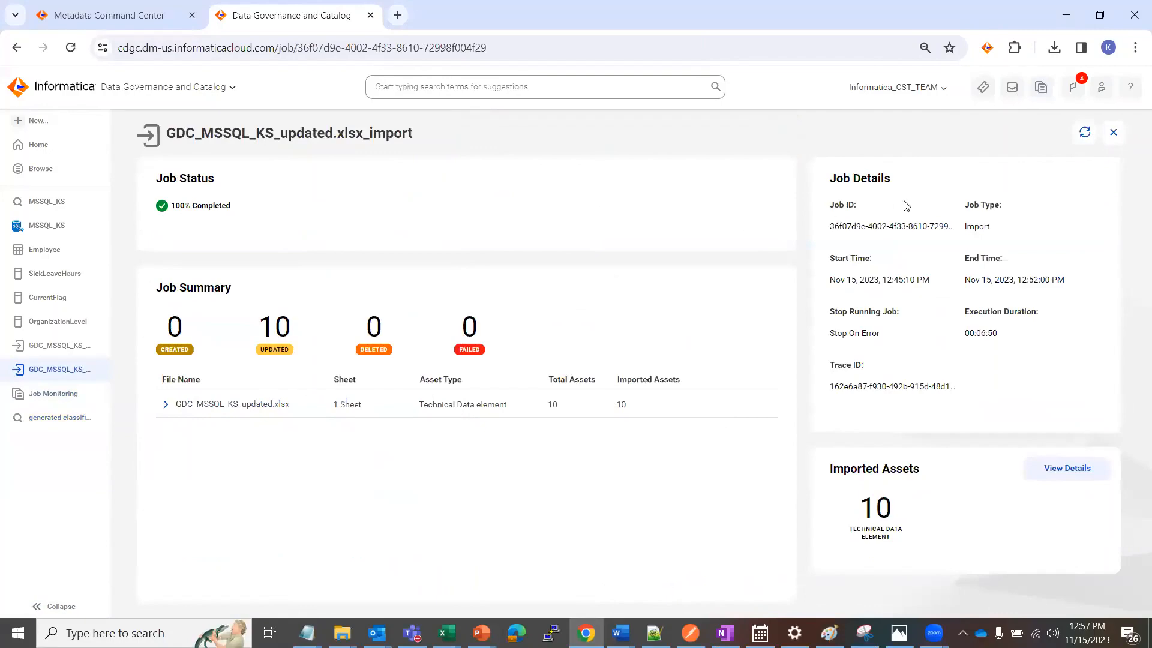
left_click(1115, 135)
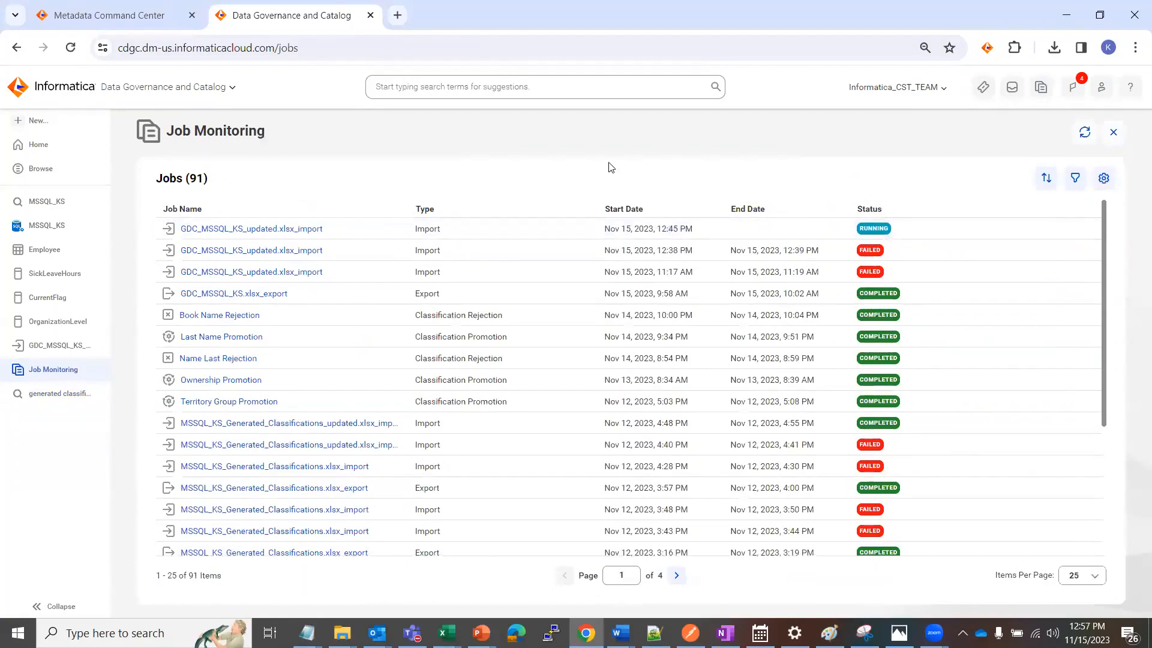
left_click(1085, 133)
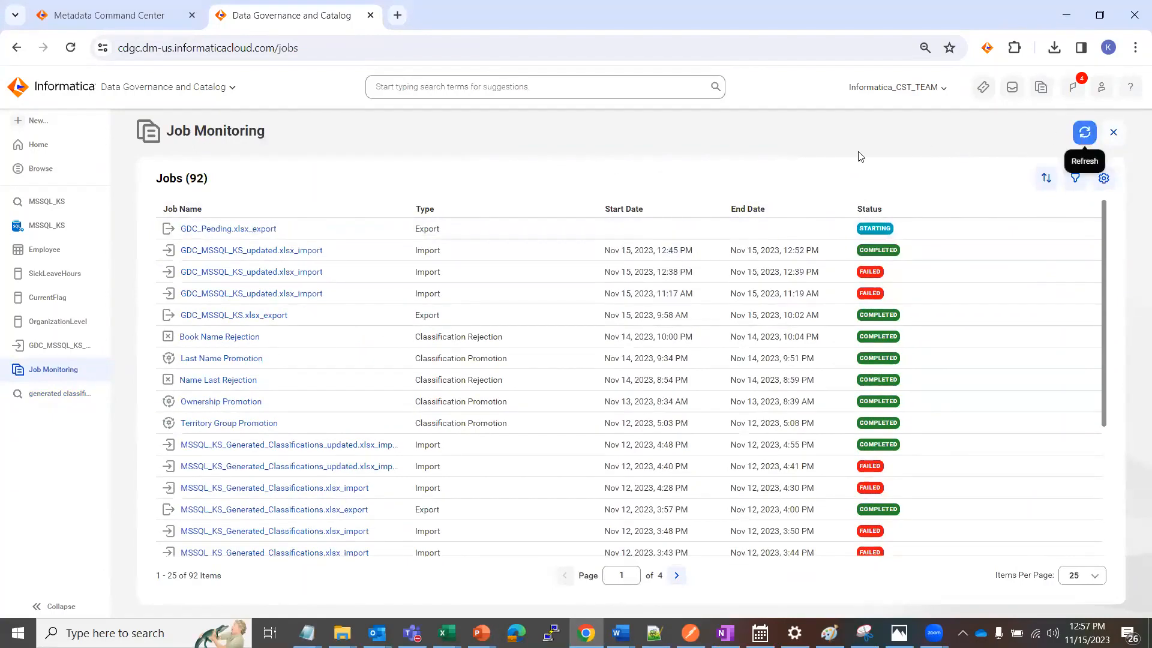
left_click(242, 230)
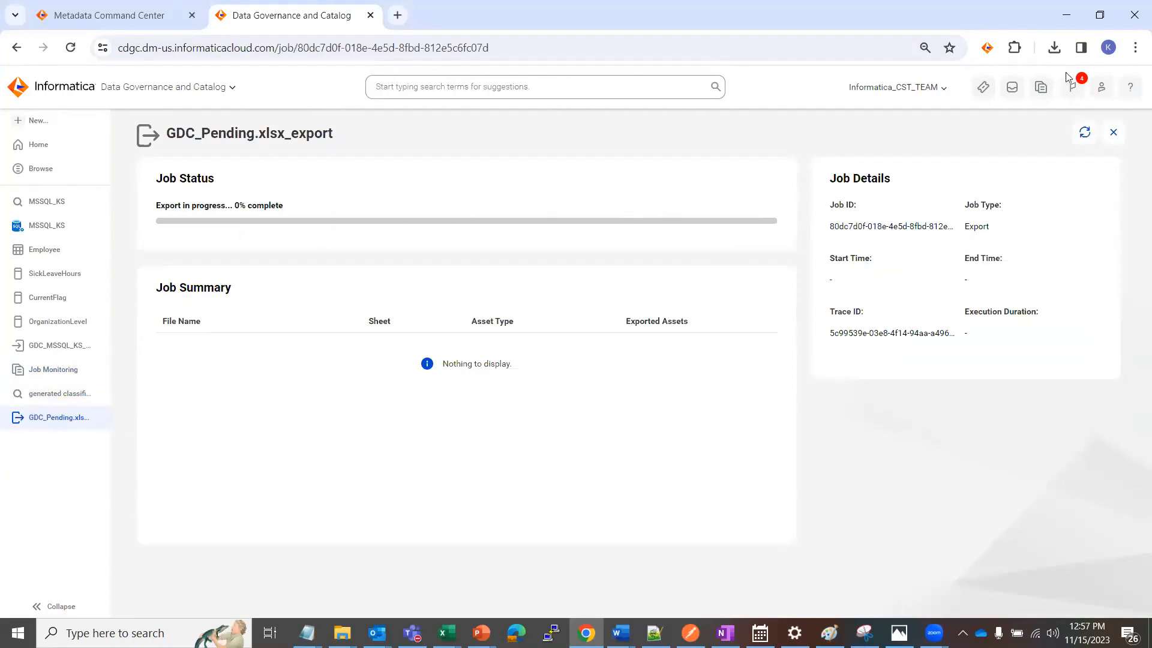
left_click(977, 66)
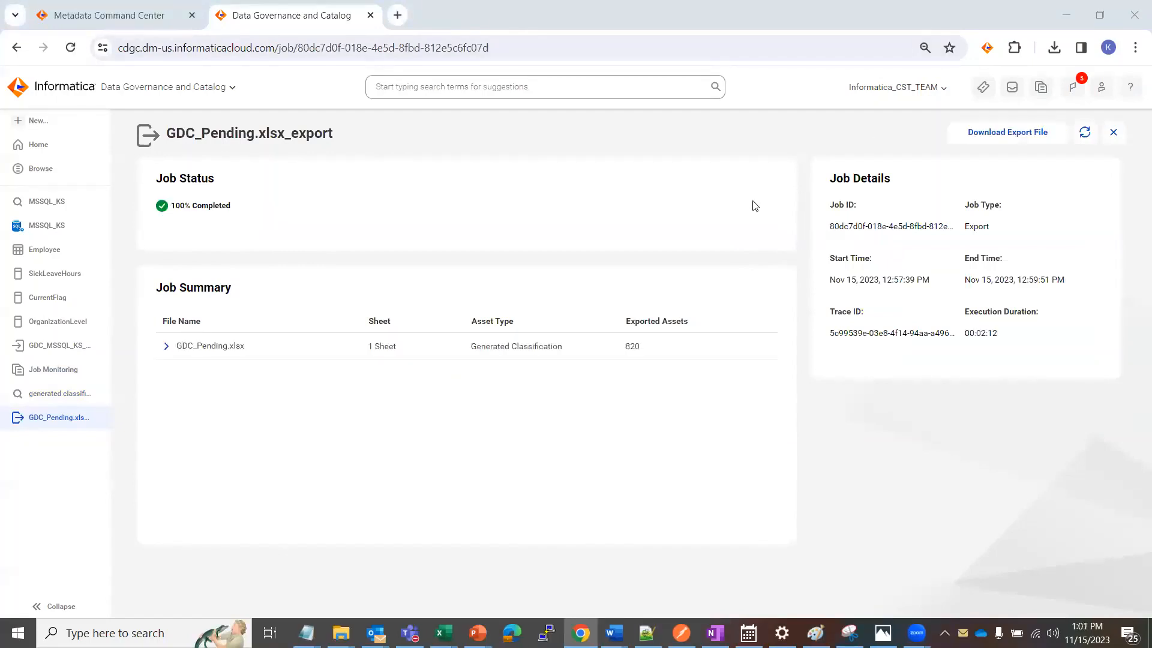
left_click(1014, 138)
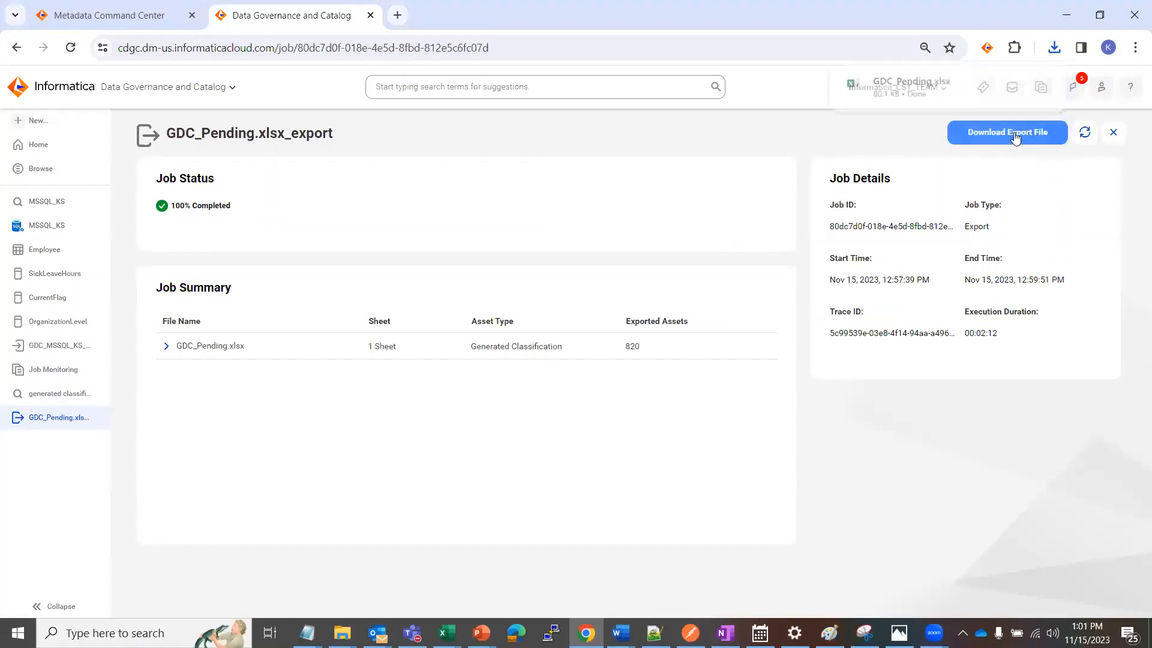
Open the downloaded GDC_Pending export in Excel, enable editing and display the Generated Classification sheet
left_click(904, 82)
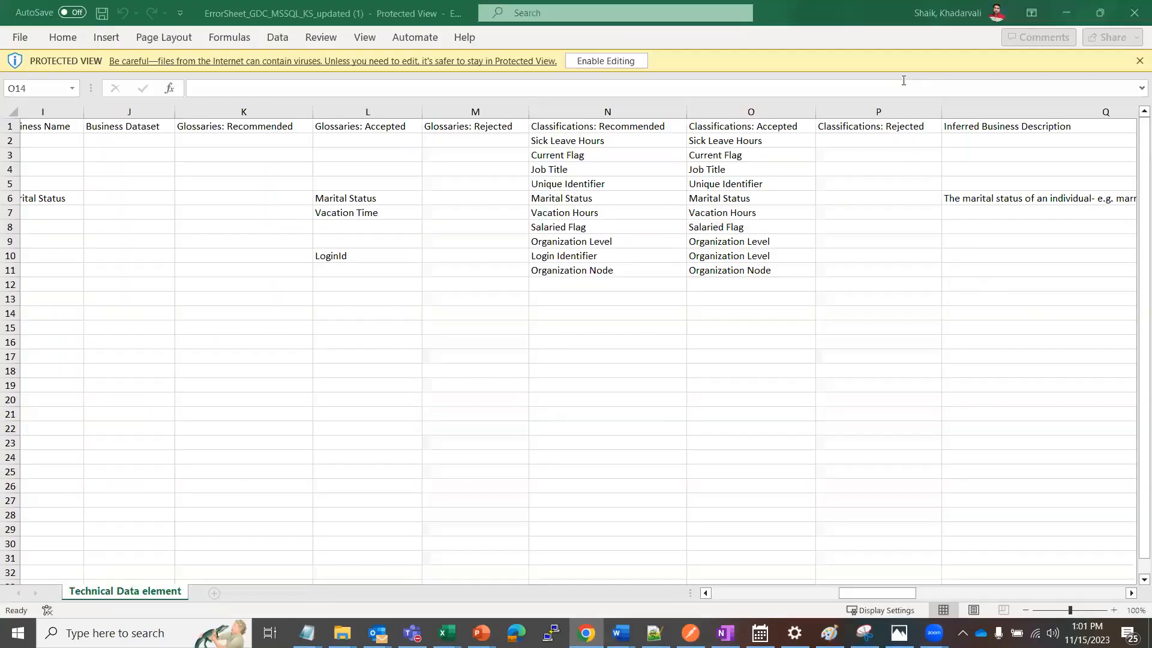
left_click(476, 367)
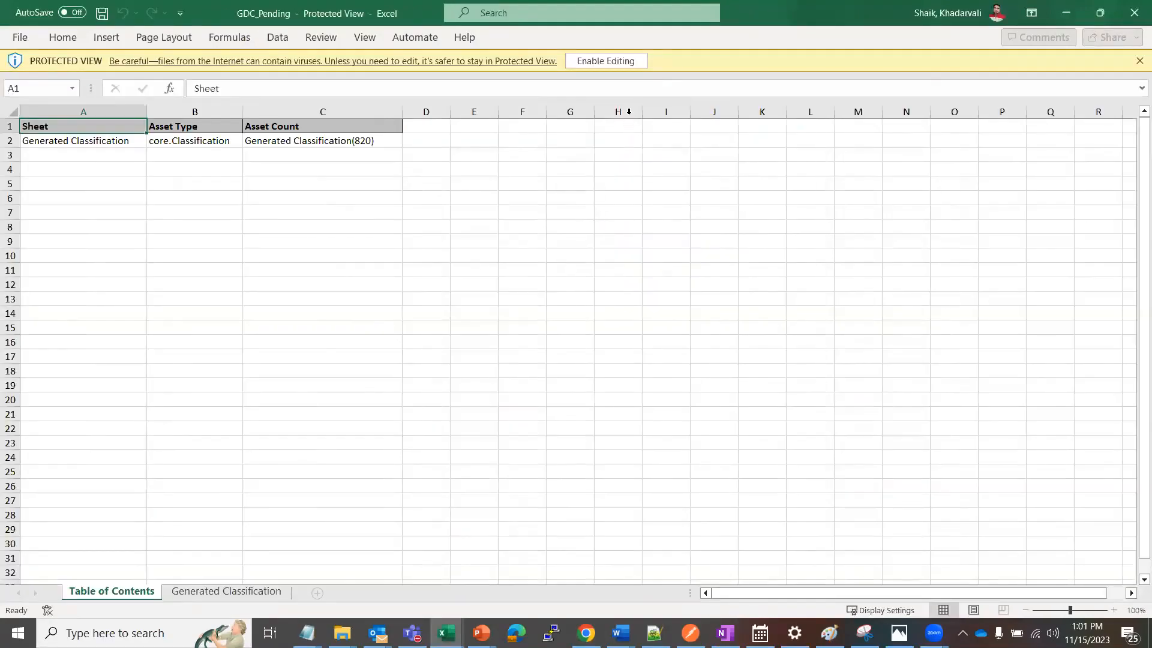
left_click(616, 63)
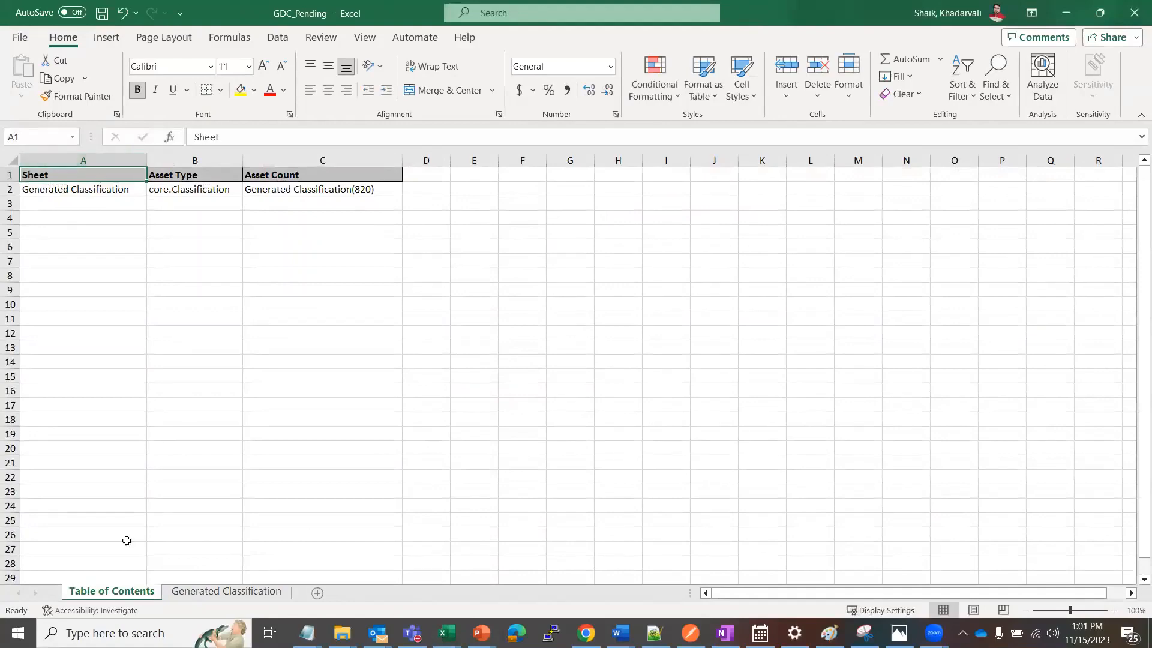
left_click(193, 593)
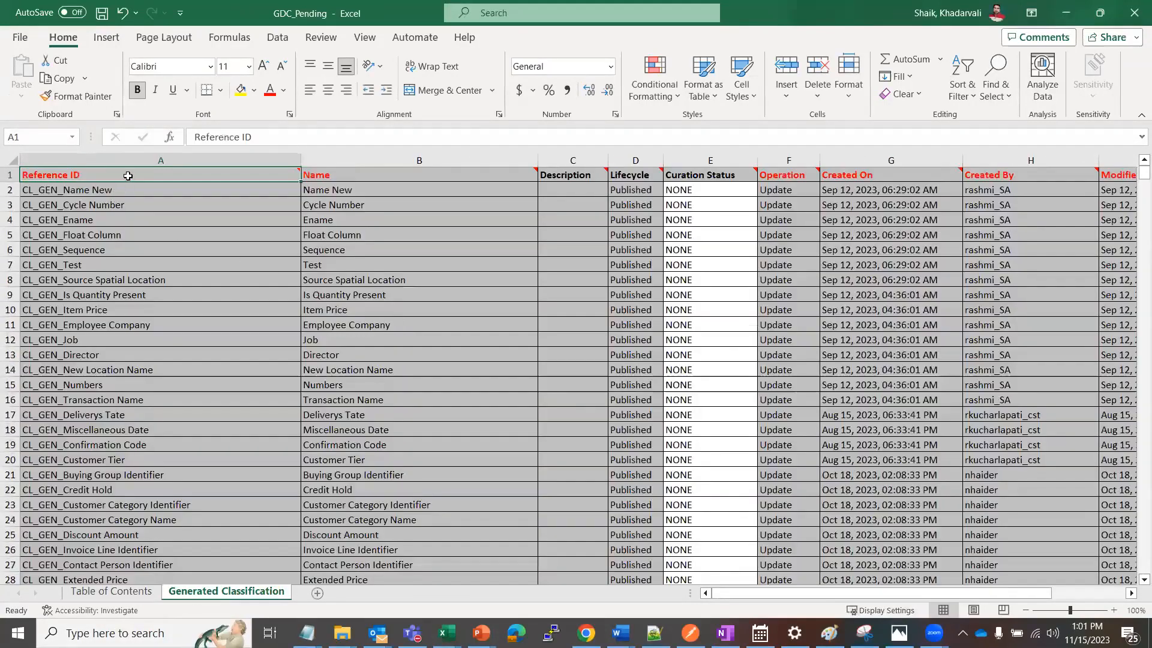
Review the header columns of the Generated Classification sheet, from Name and Operation through to Modified By
left_click(340, 175)
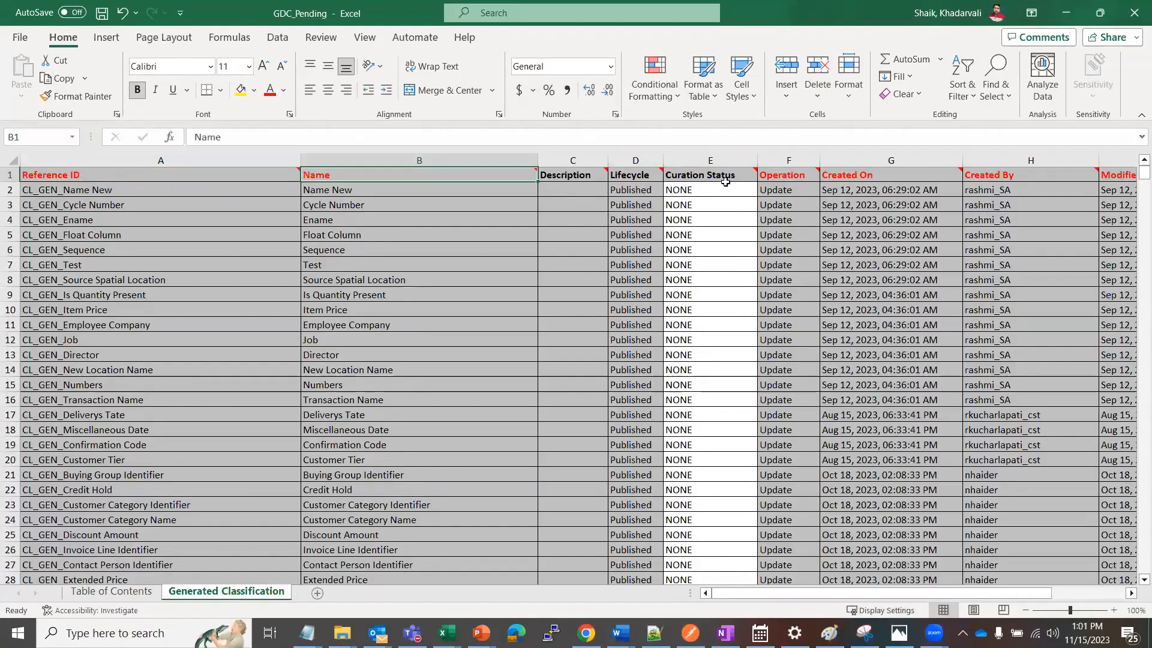
left_click(775, 176)
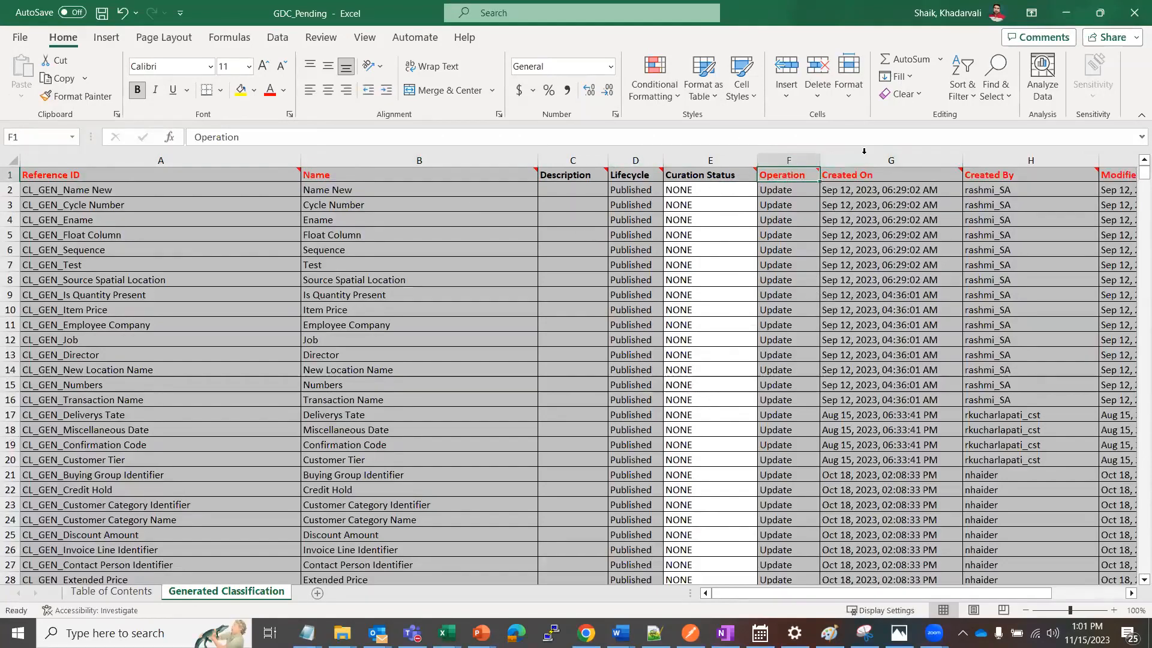
key("Right")
key("Right")
key("Right")
key("Right")
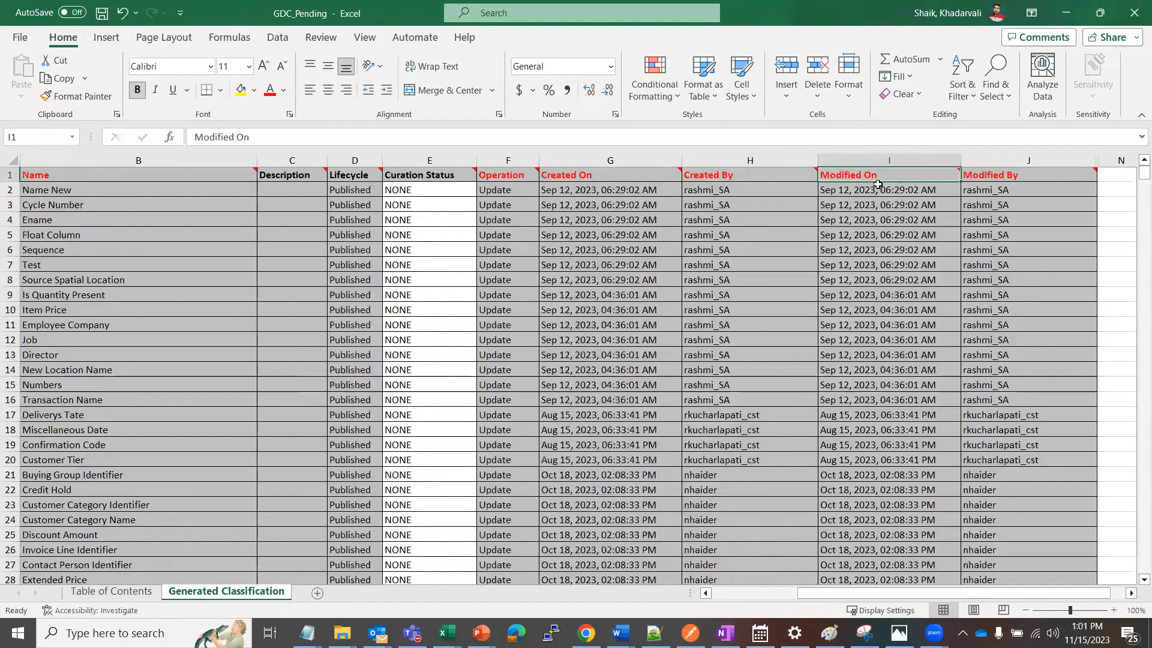
left_click_drag(813, 597, 709, 609)
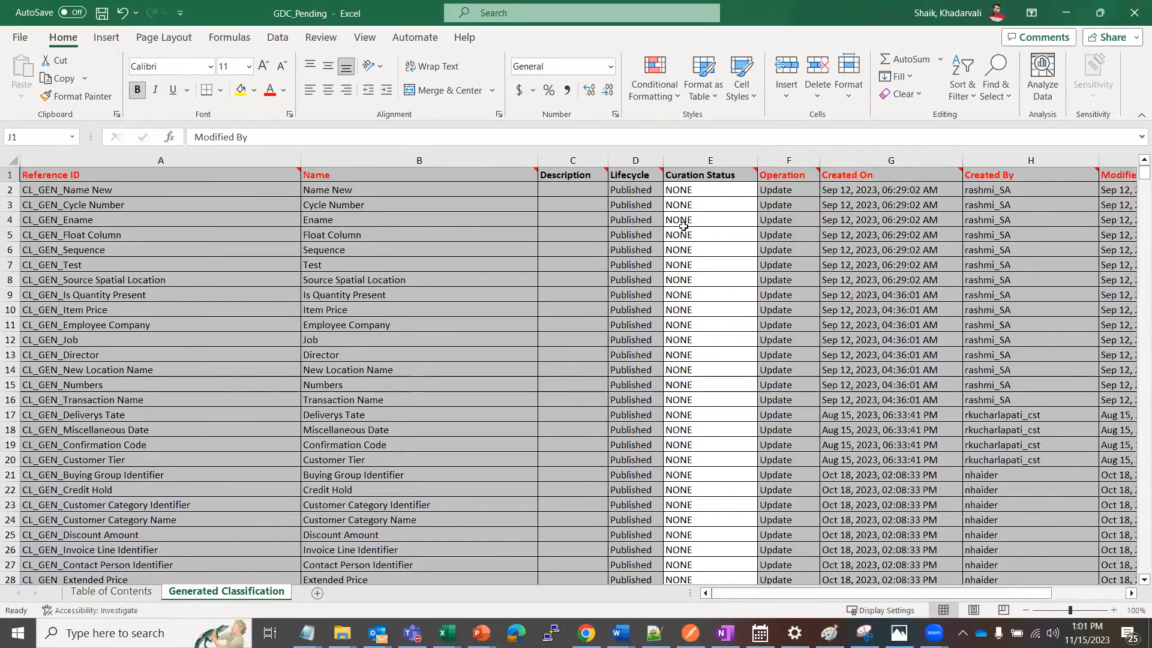
Check which Curation Status options are available for the Name New classification, leaving its value as is
left_click(719, 189)
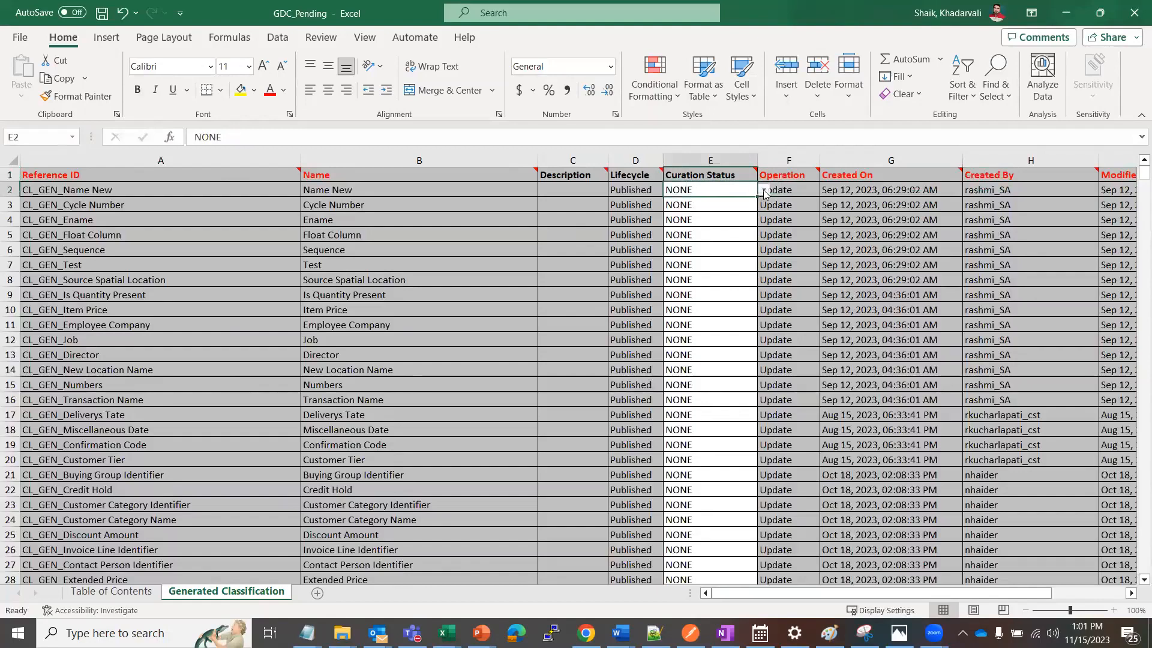
left_click(764, 189)
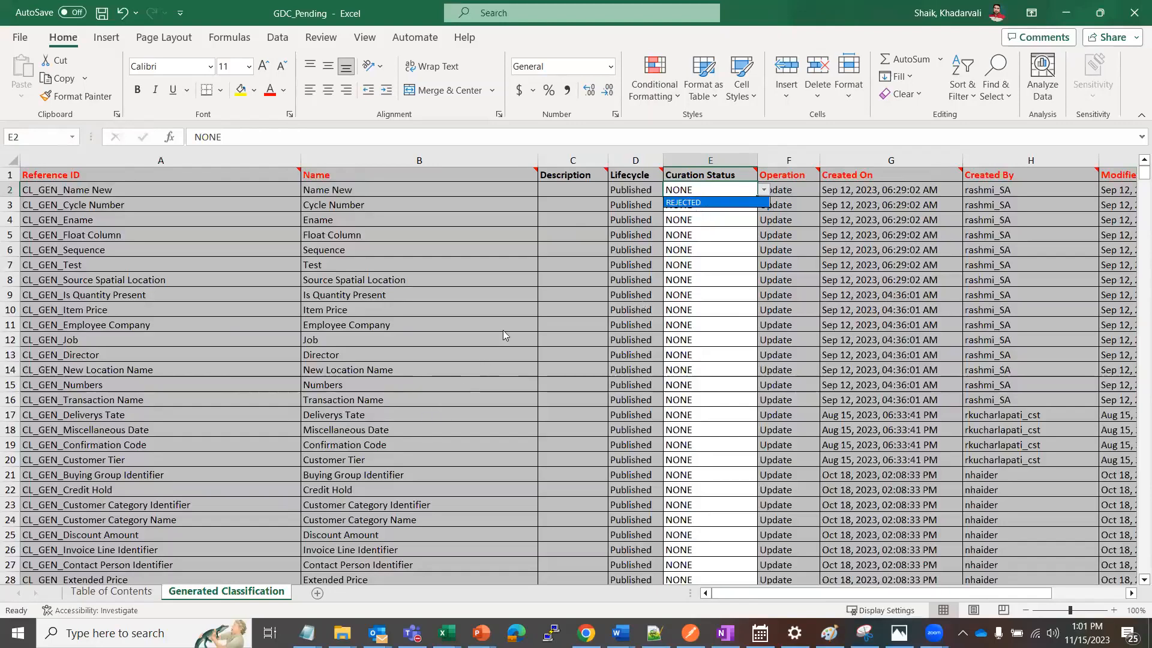
key("Escape")
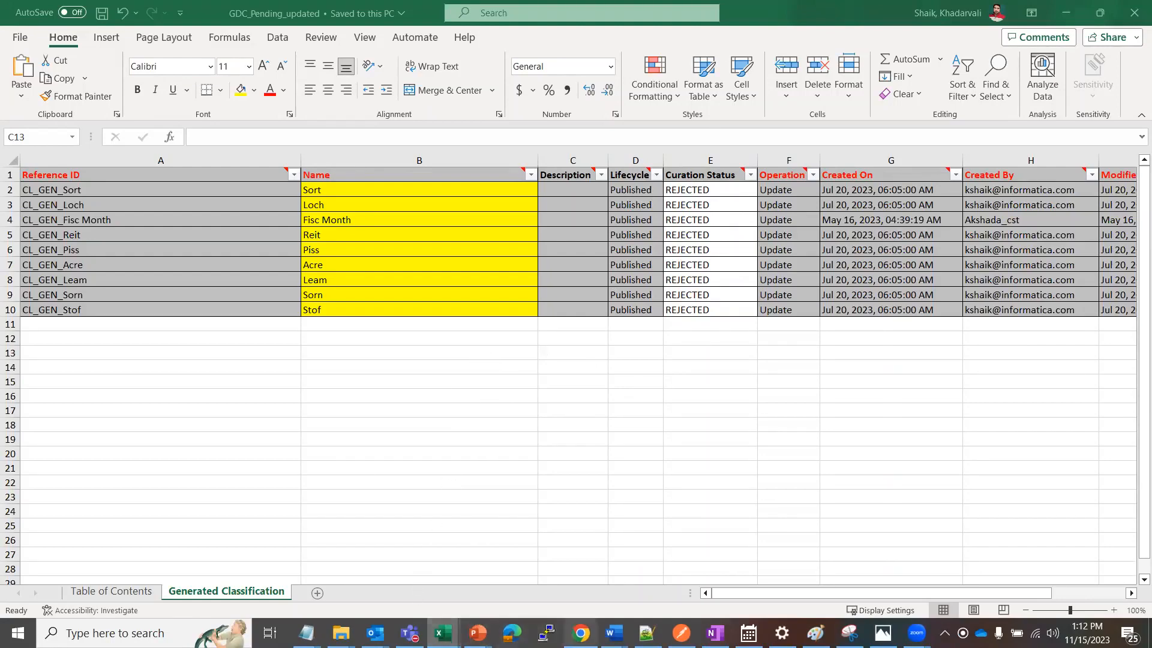
Look at the non-promoted search results in the catalog, and find the Sort classification in the GDC_Pending_updated workbook
mouse_move(581, 632)
left_click(538, 562)
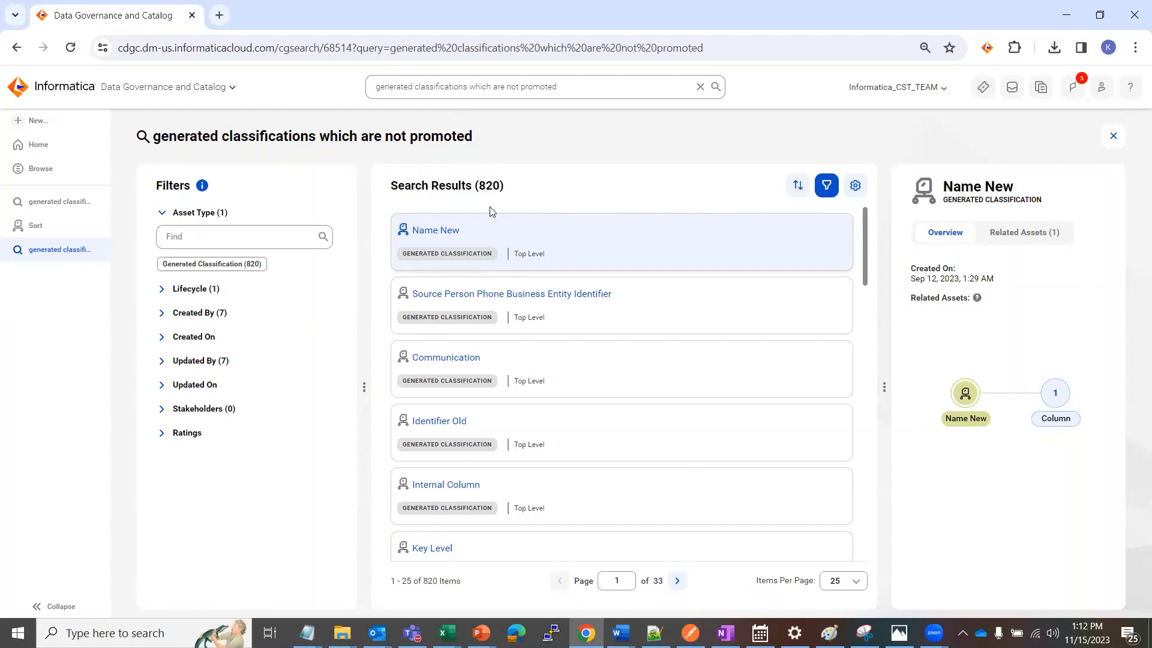
key("alt+Tab")
key("Tab")
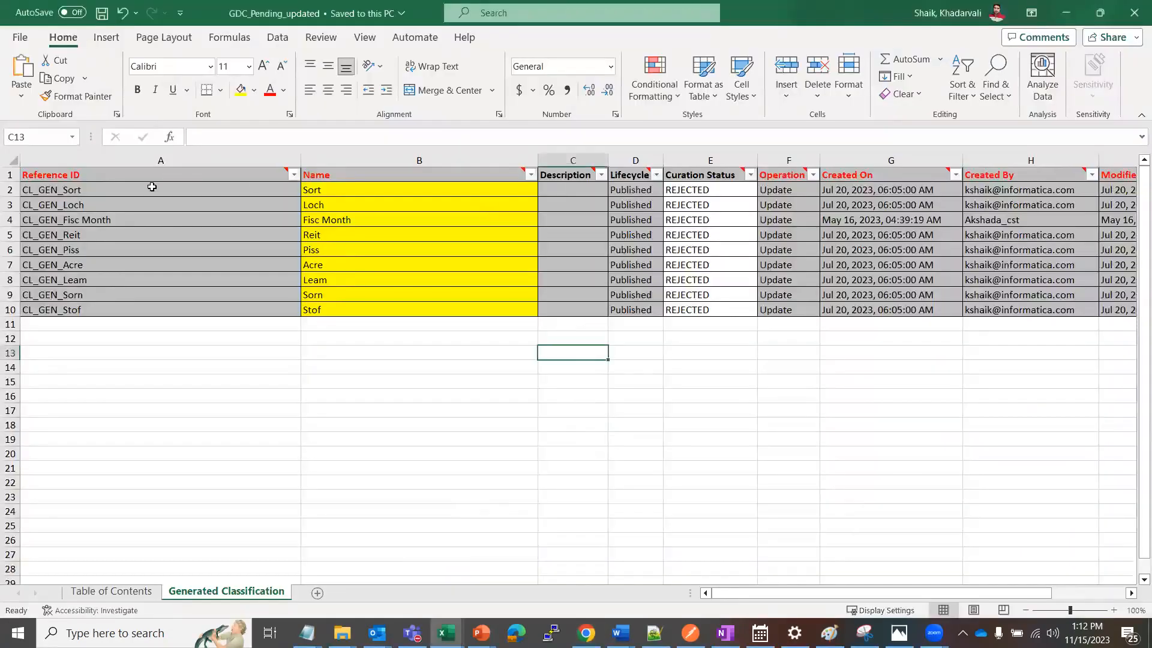
left_click(336, 190)
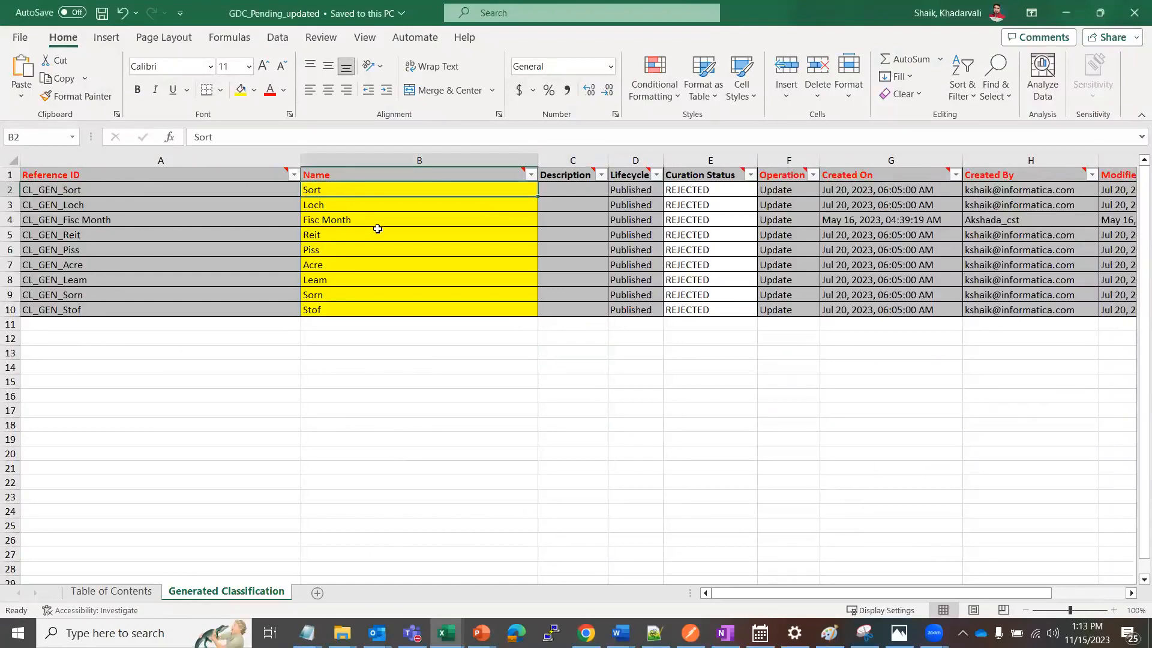
In the catalog, open the Sort classification's associated columns SORT and SRT1 and inspect their Generated Classifications sections
key("alt+Tab")
left_click(47, 227)
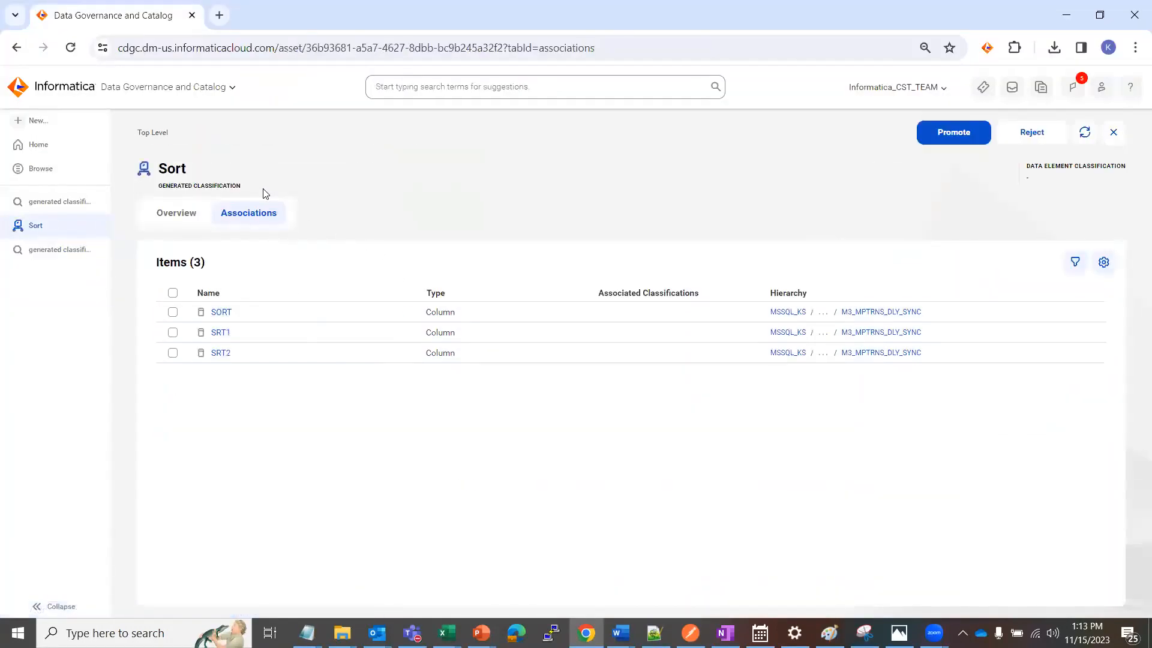
left_click(222, 313)
scroll(1004, 438, "down", 2)
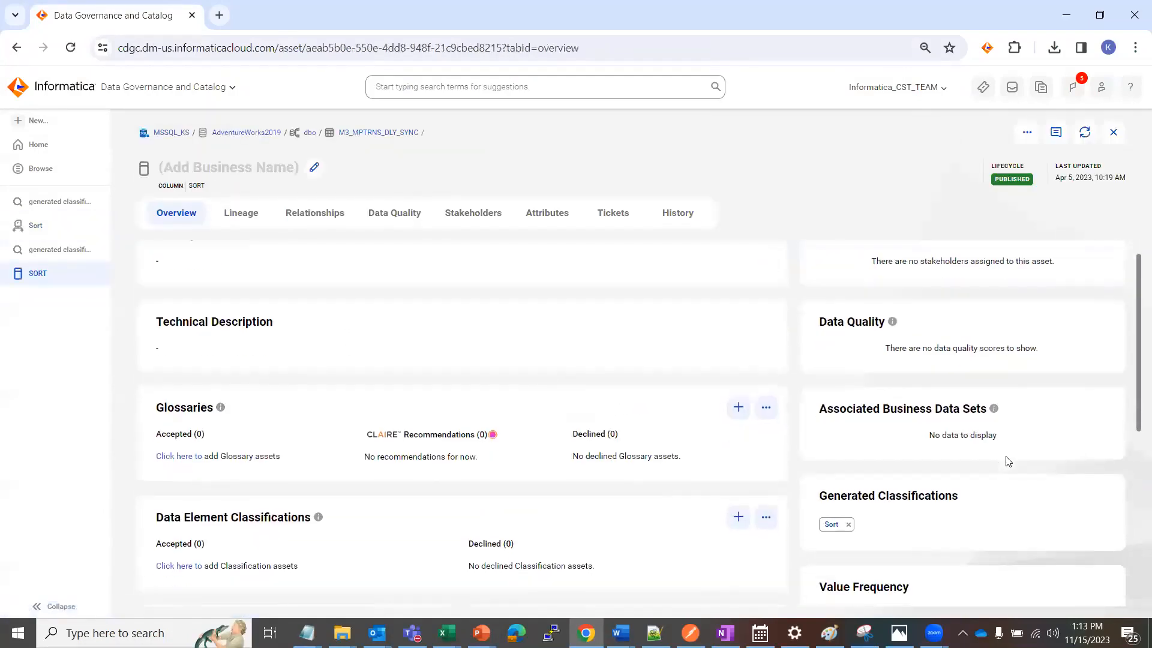
left_click(46, 231)
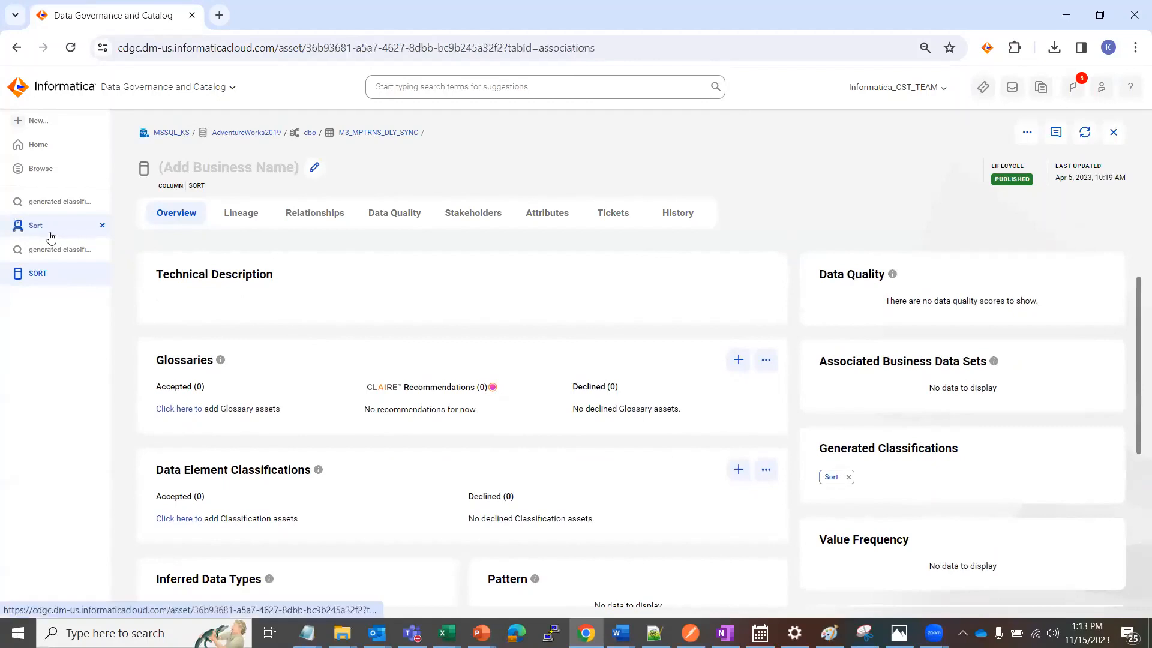
left_click(219, 334)
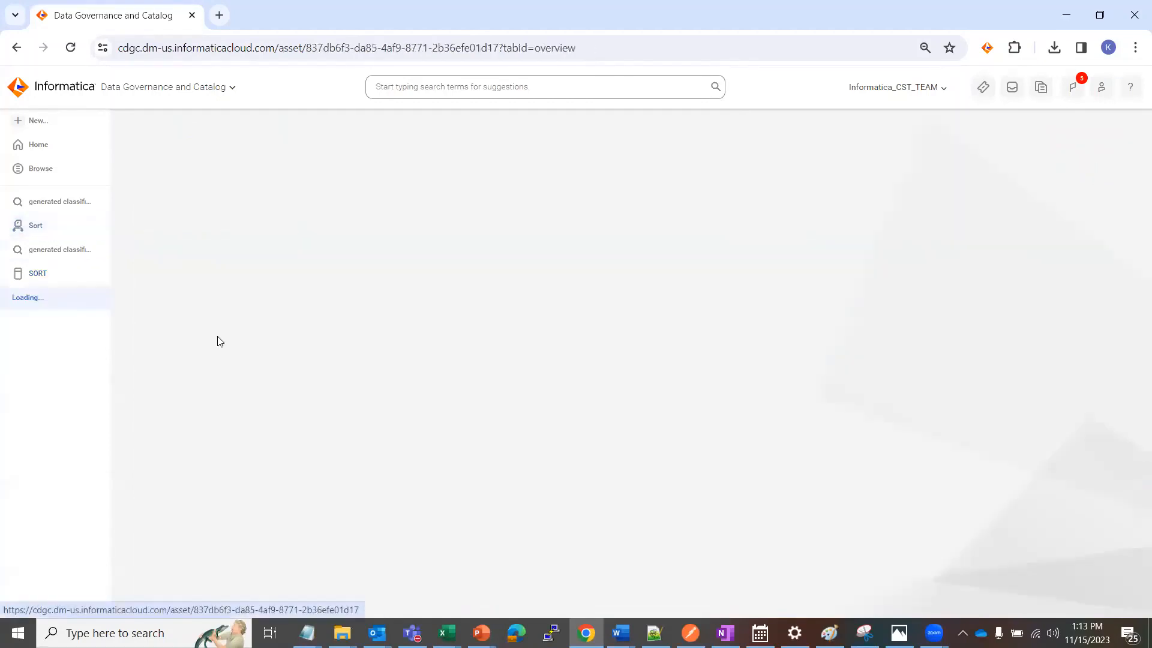
scroll(963, 456, "down", 1)
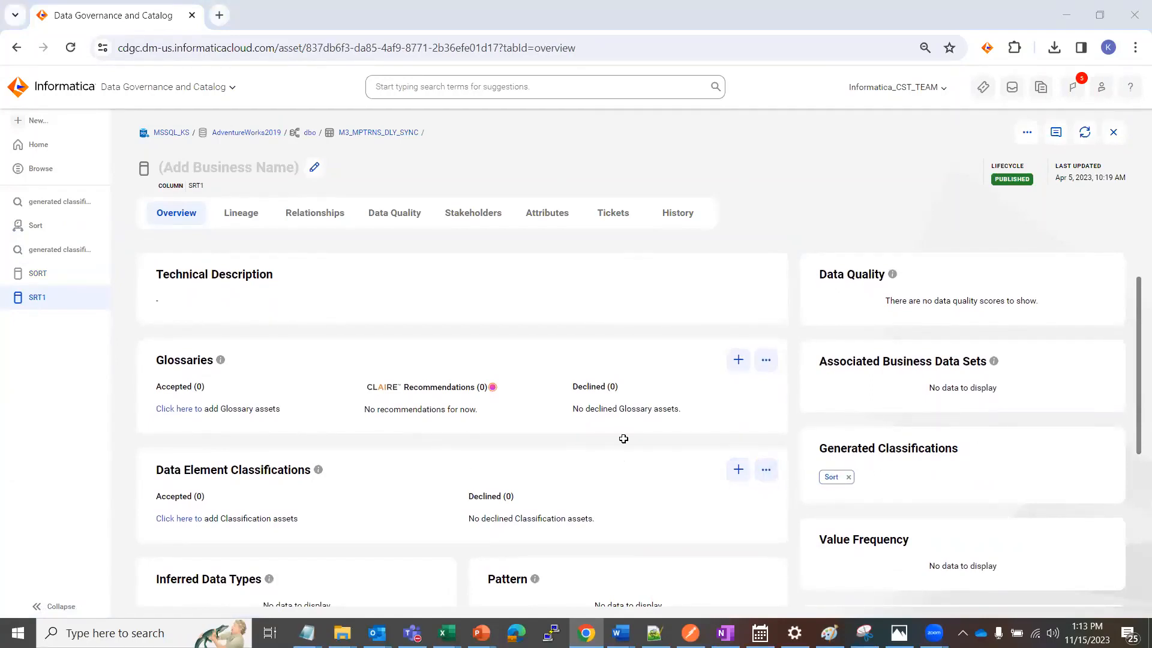
Switch to the GDC_Pending_updated workbook and review the classifications marked REJECTED
key("alt+Tab")
left_click(432, 394)
left_click(452, 355)
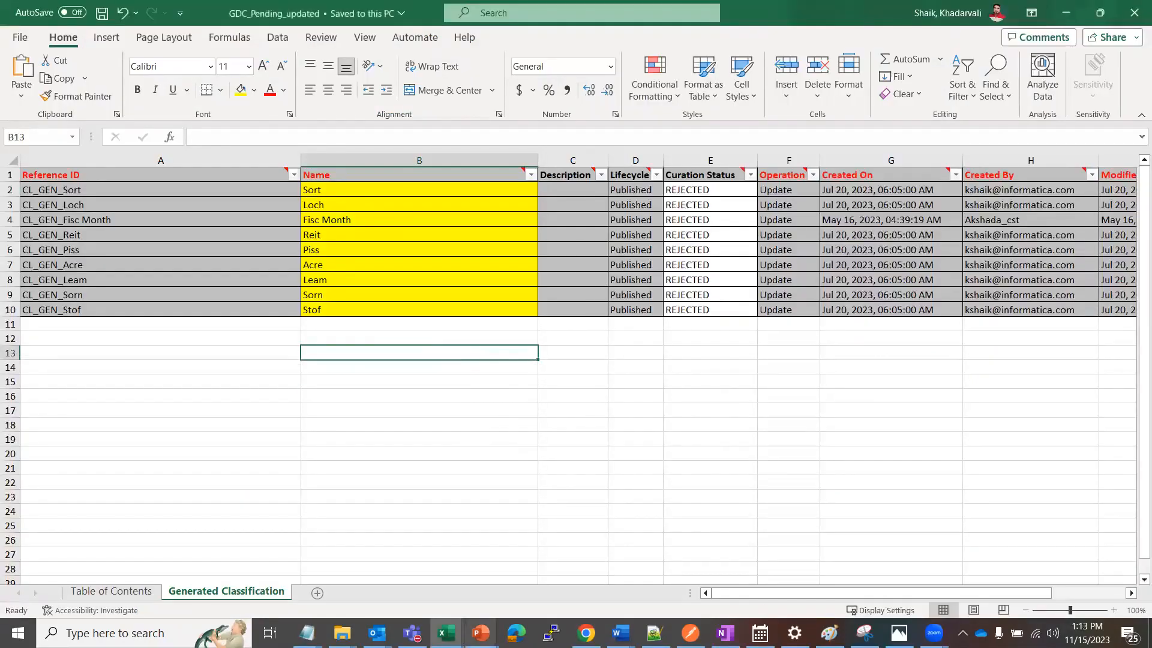
Return to the catalog, create a new asset import and add the file GDC_Pending_updated.xlsx
left_click(586, 633)
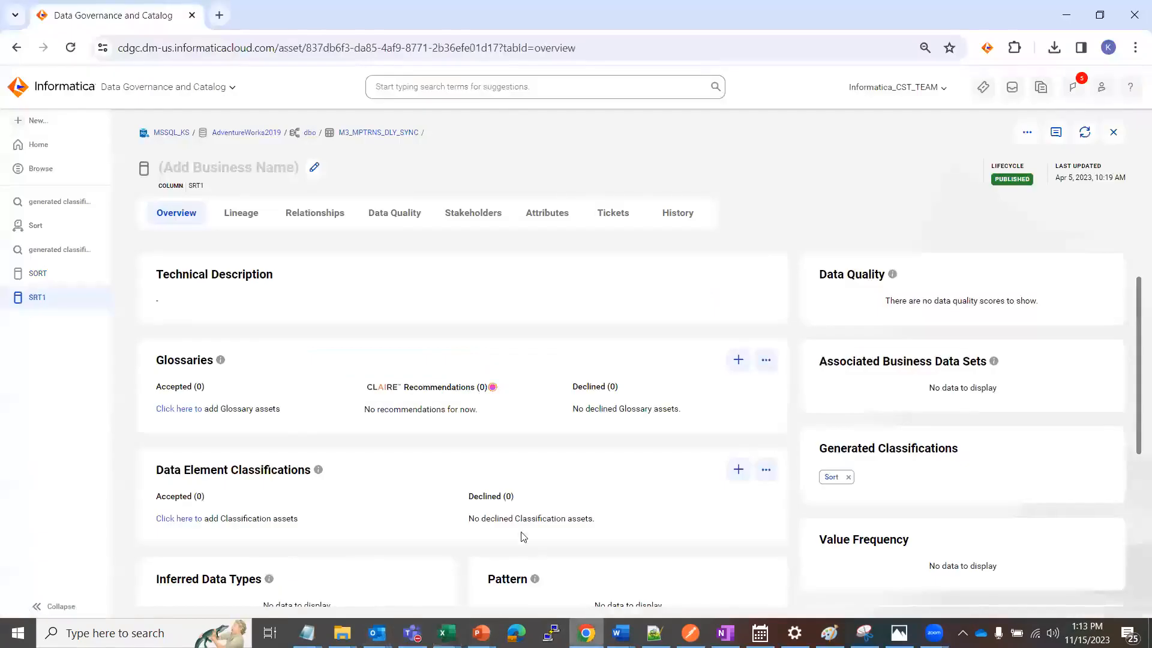
left_click(36, 120)
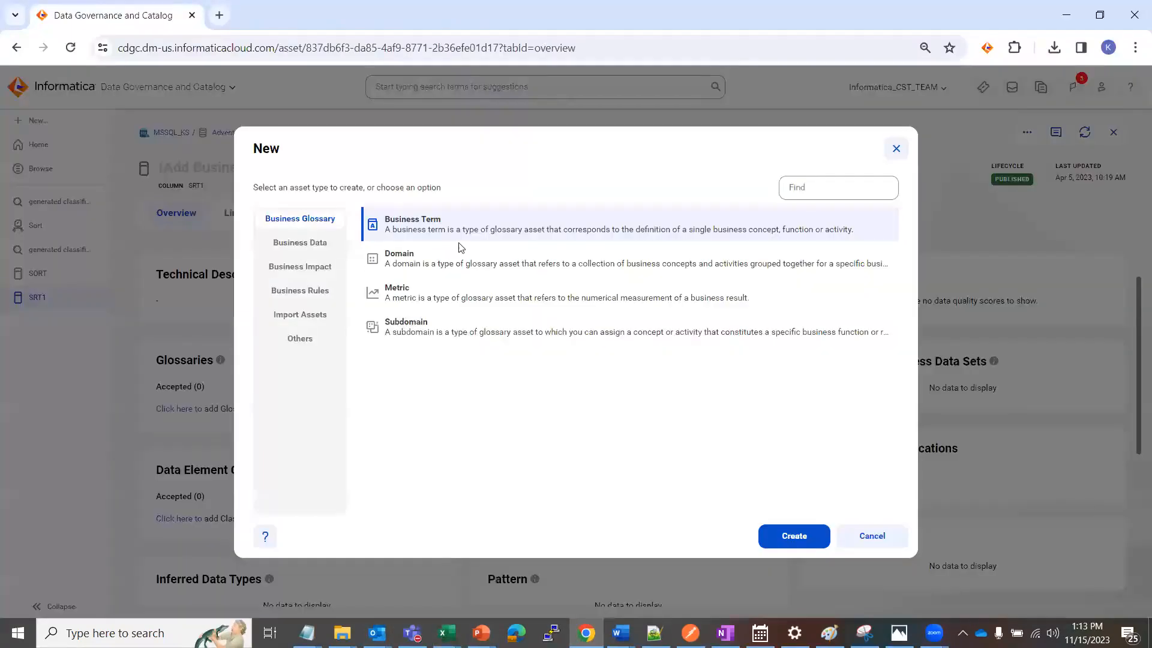
left_click(308, 316)
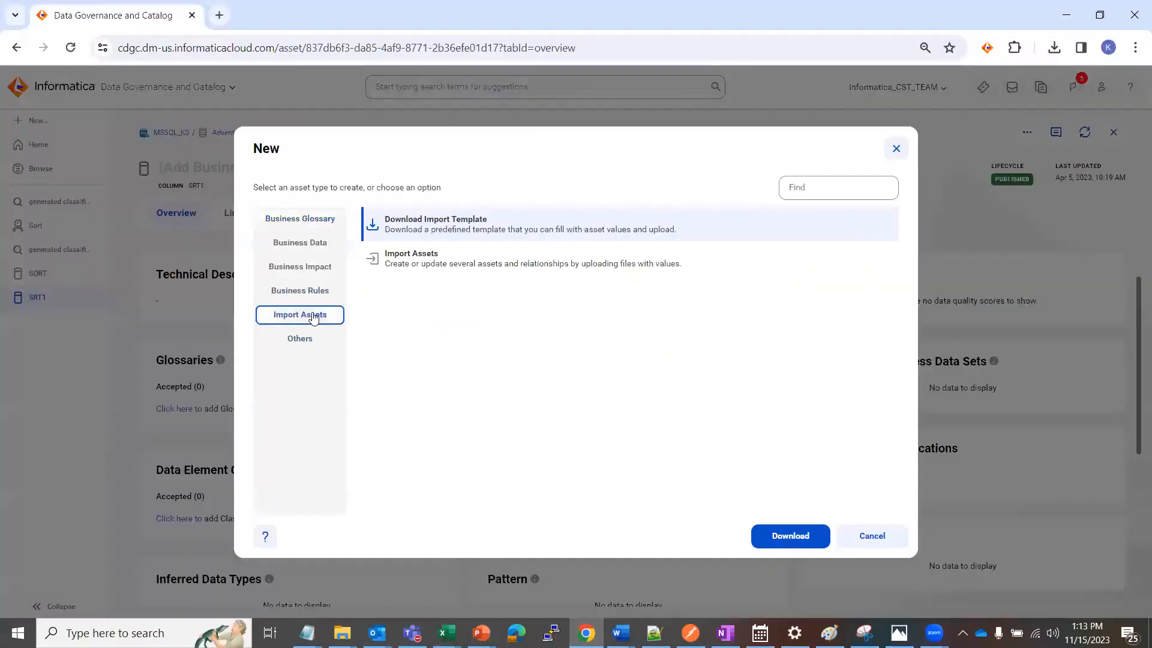
left_click(436, 269)
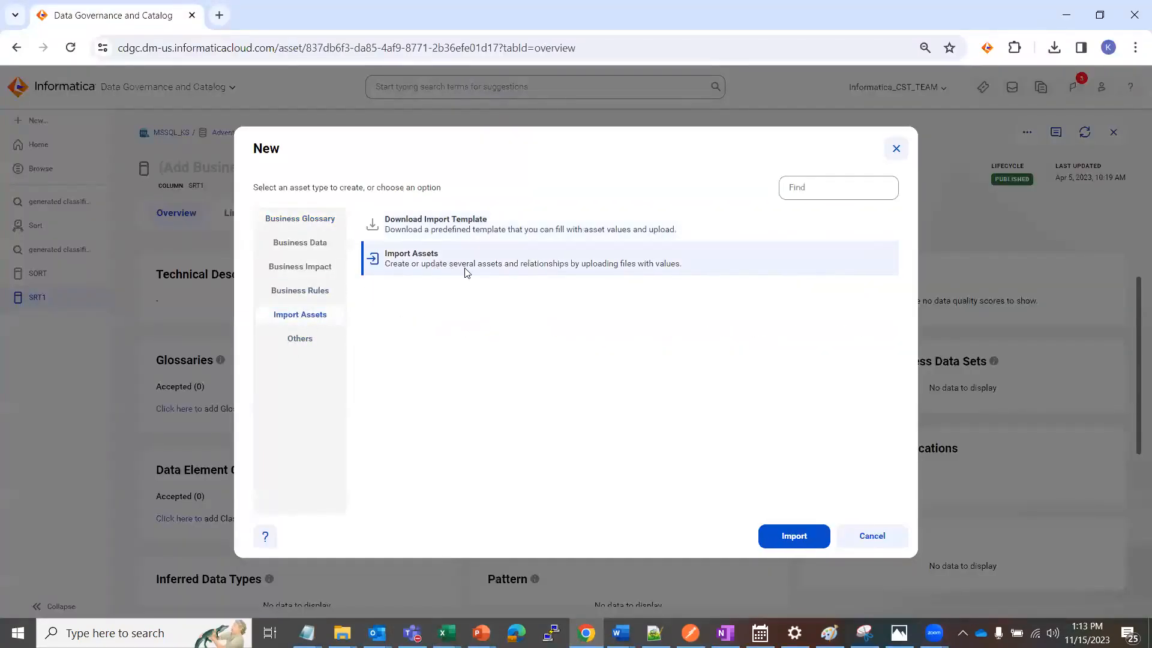
left_click(789, 537)
left_click(1046, 132)
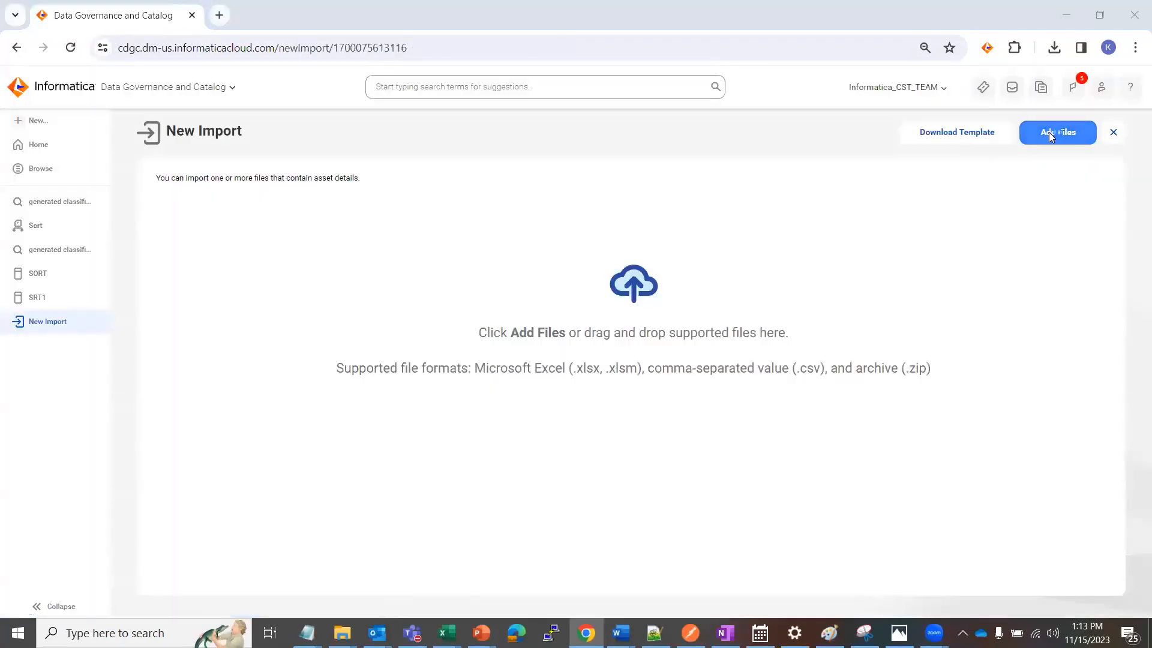
left_click(180, 127)
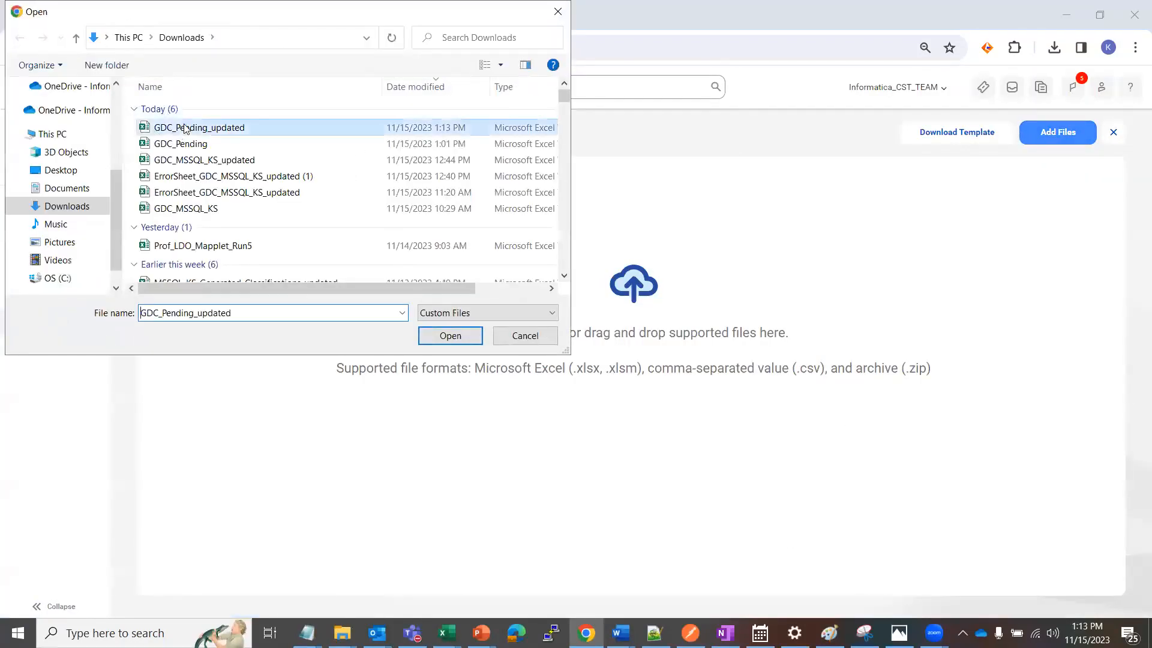
left_click(441, 335)
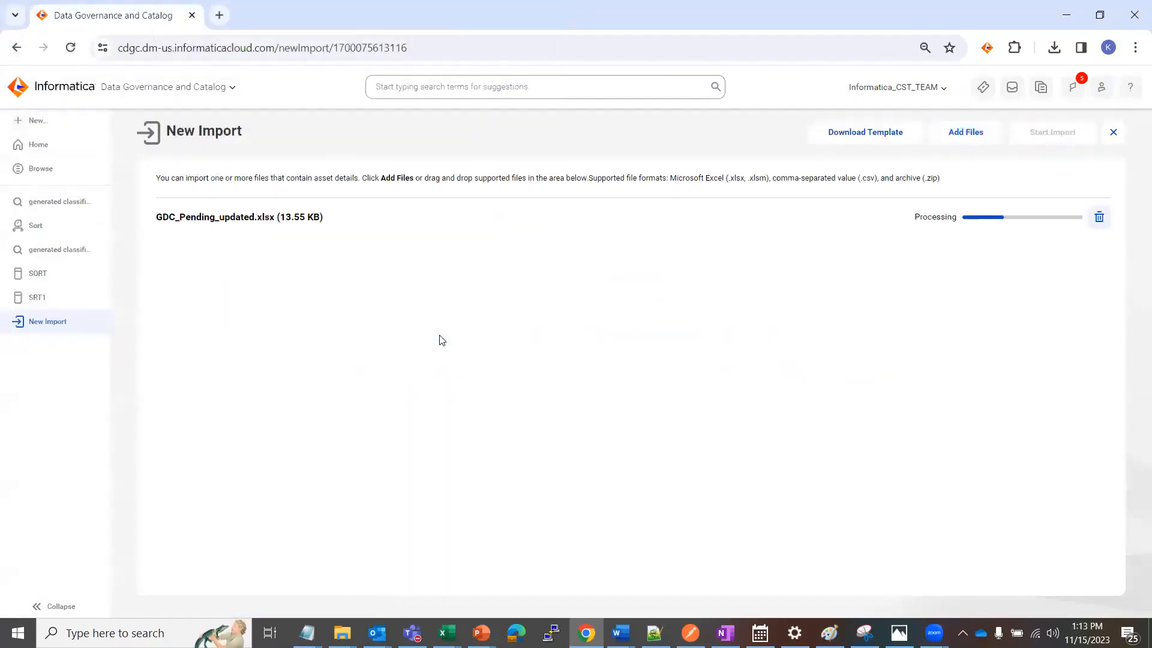
Run the GDC_Pending_updated.xlsx_import job with error handling set to stop import on error
left_click(1044, 132)
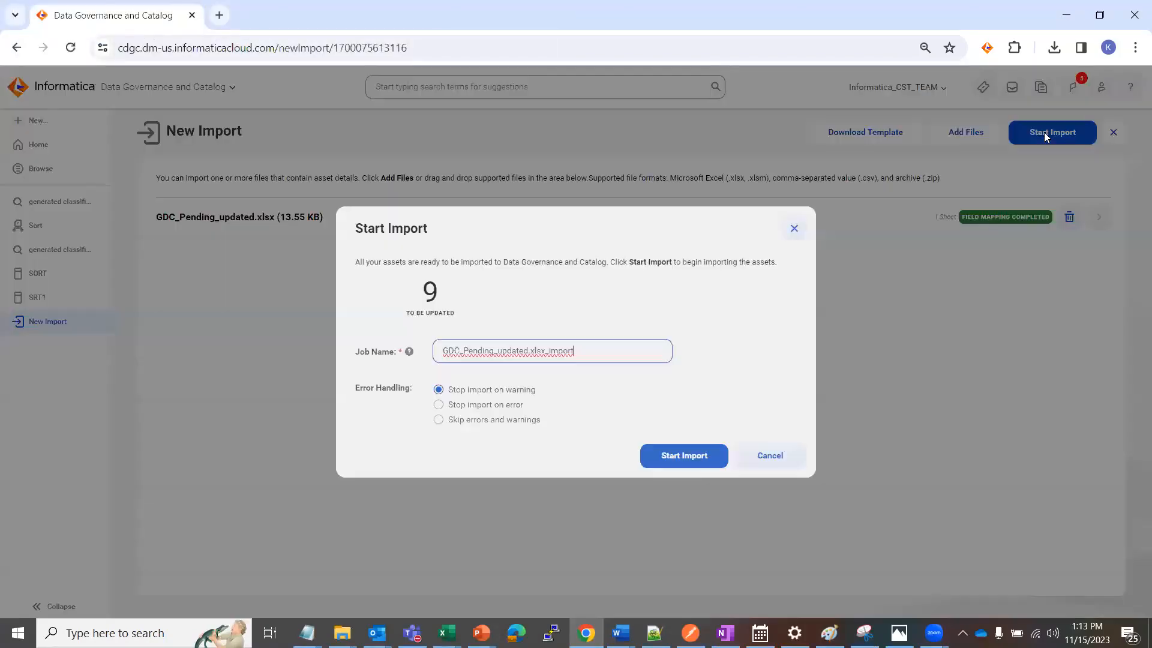
left_click(474, 405)
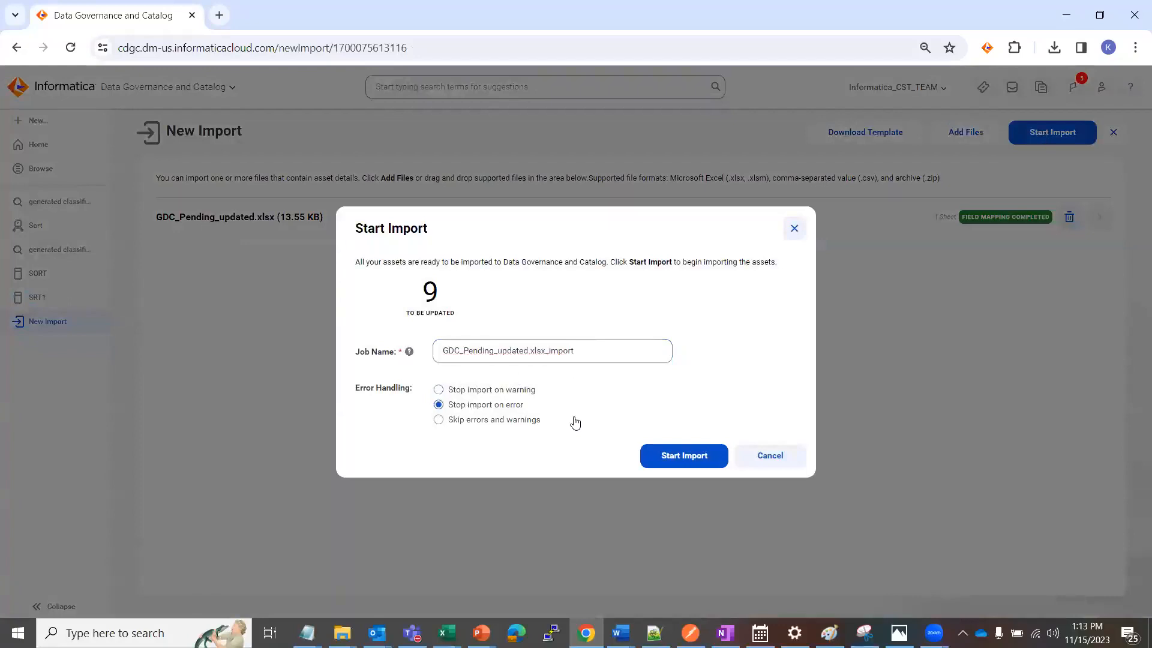
left_click(680, 457)
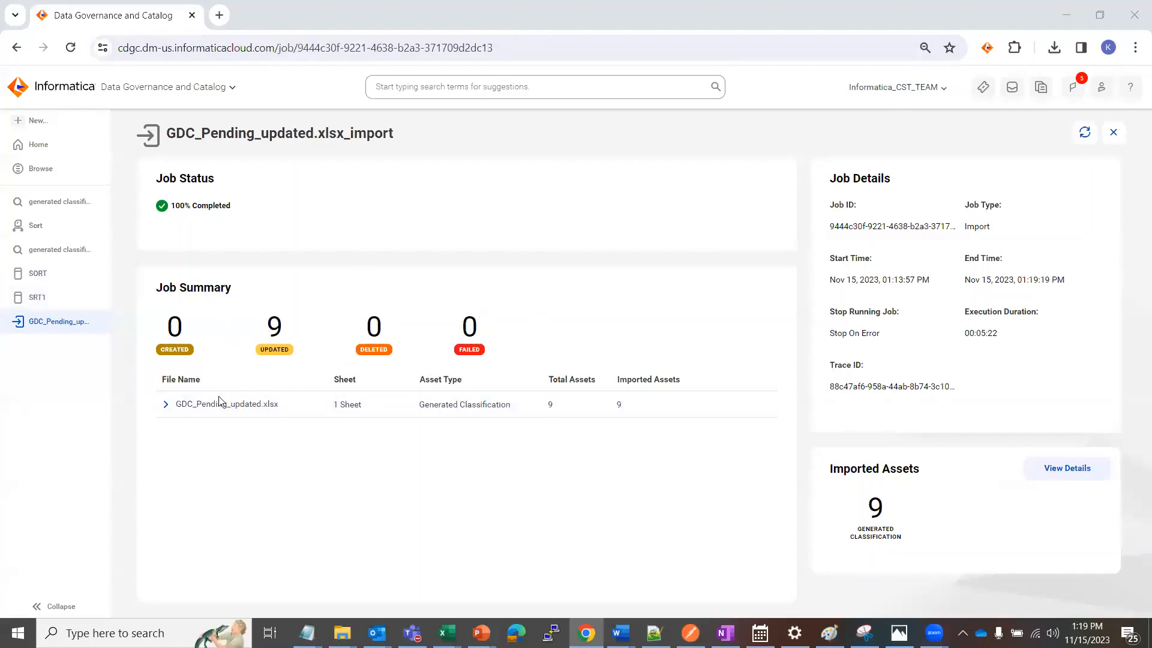
Rerun the recent catalog search "generated classifications which are not promoted"
left_click(428, 78)
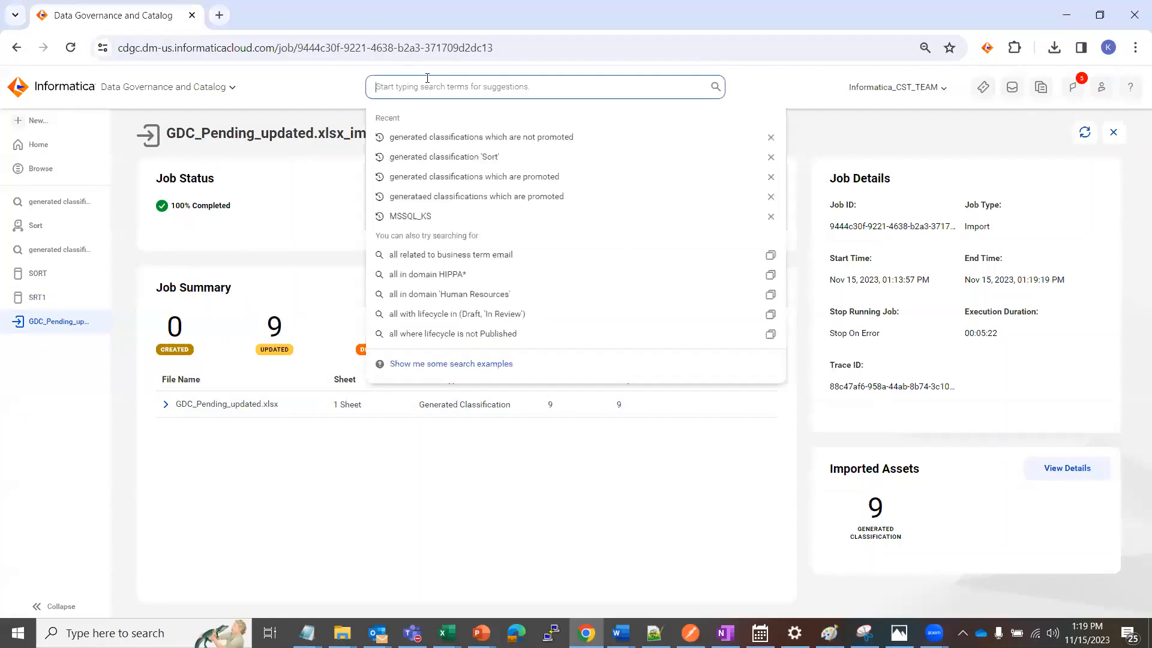
left_click(520, 137)
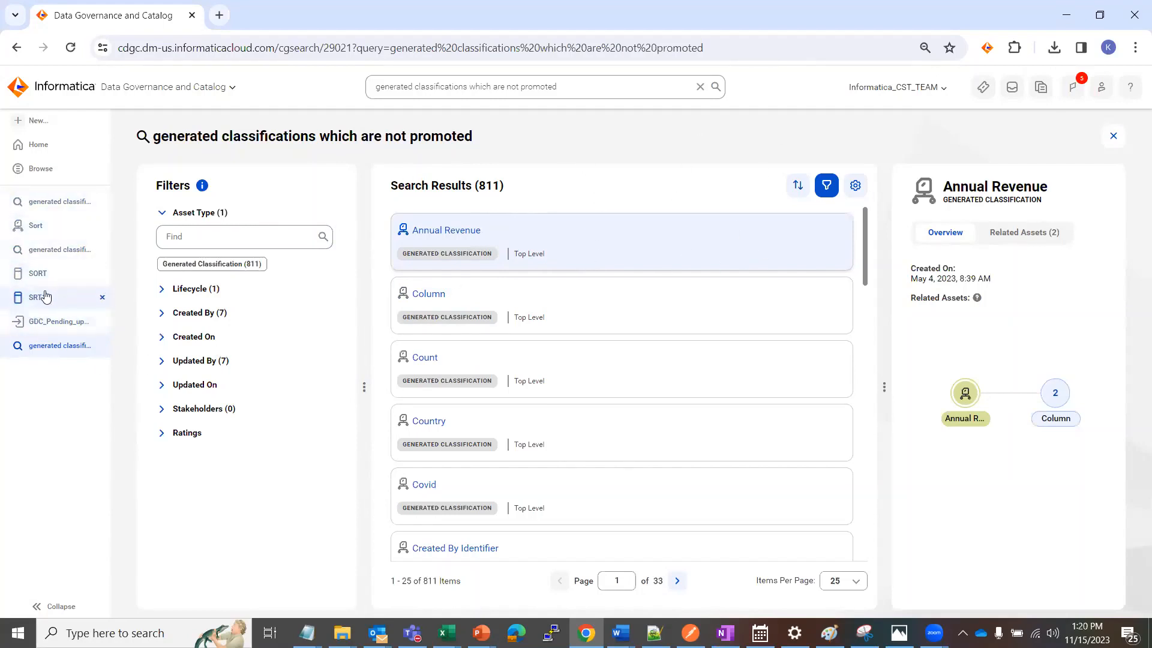
Refresh the SORT column and the Sort generated classification to check the rejection, and close the Sort classification page
left_click(40, 274)
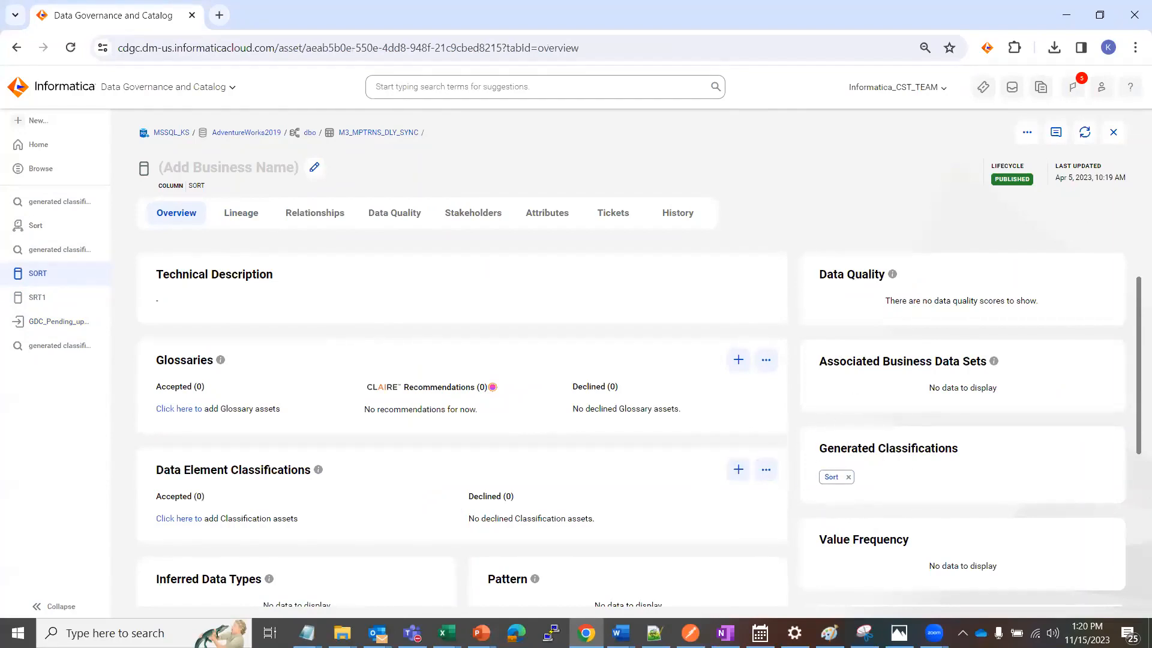
left_click(1085, 133)
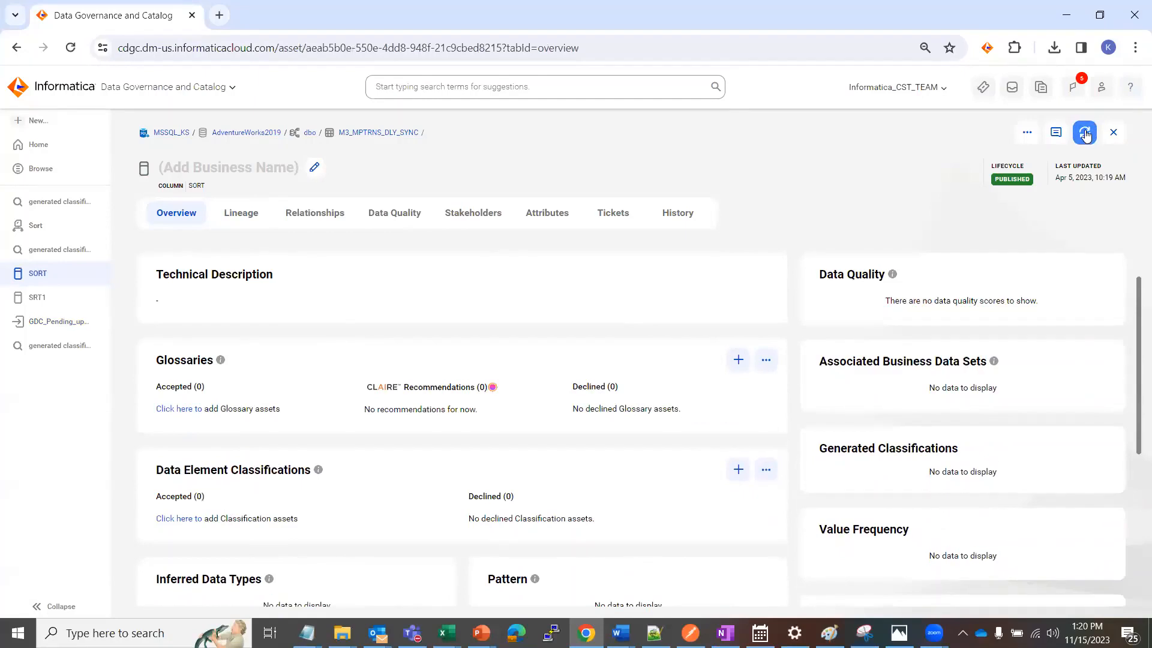
left_click(37, 227)
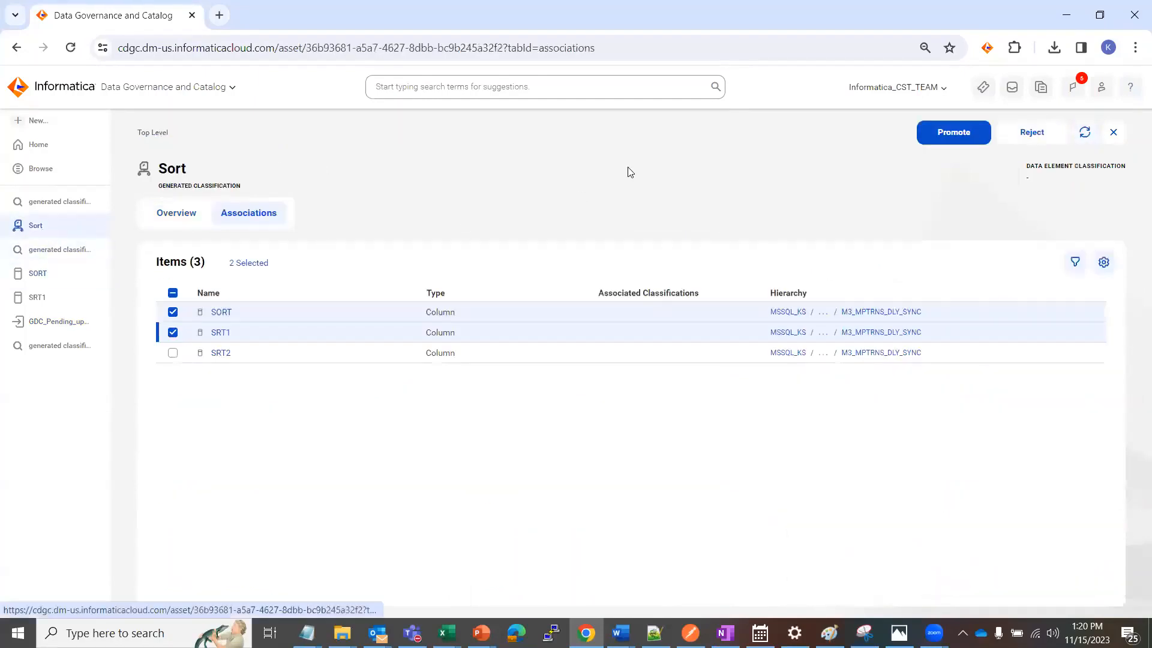
left_click(1084, 133)
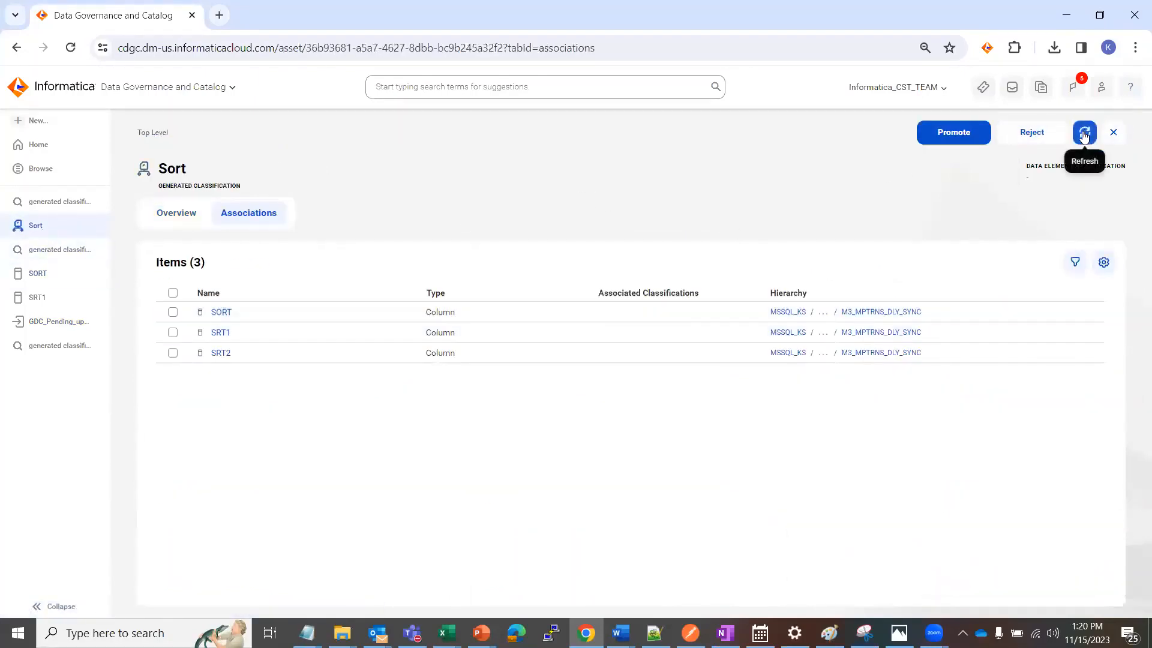
left_click(1113, 133)
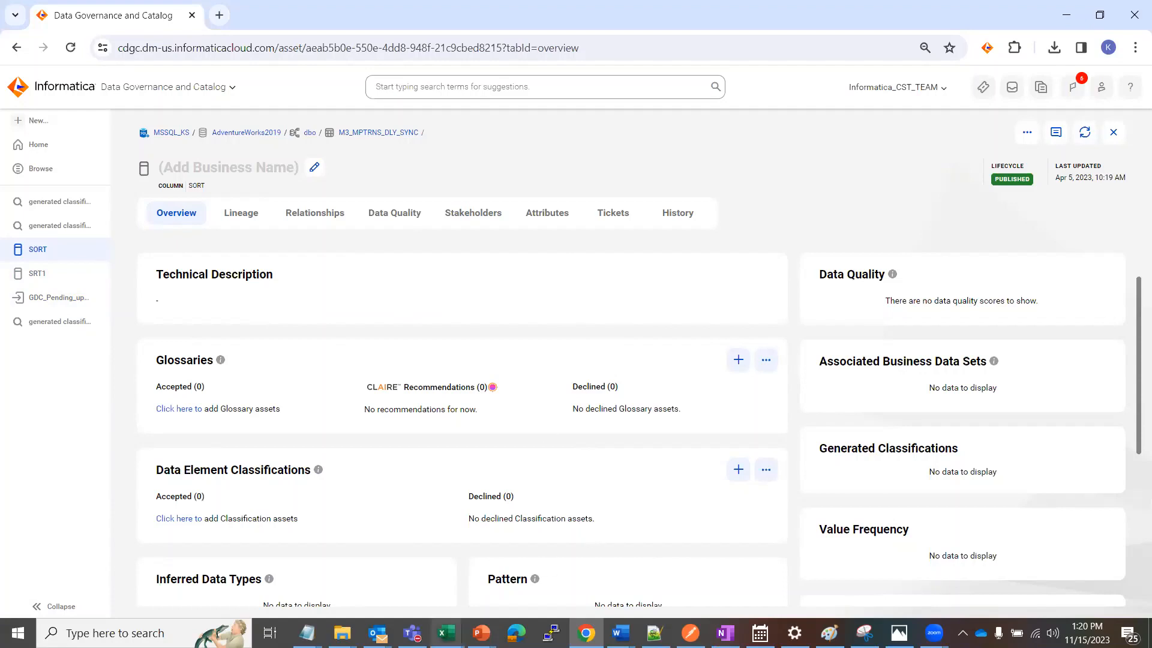
Switch to the GDC_MSSQL_KS workbook in Excel and review the glossary and classification columns on the Technical Data element sheet
left_click(446, 632)
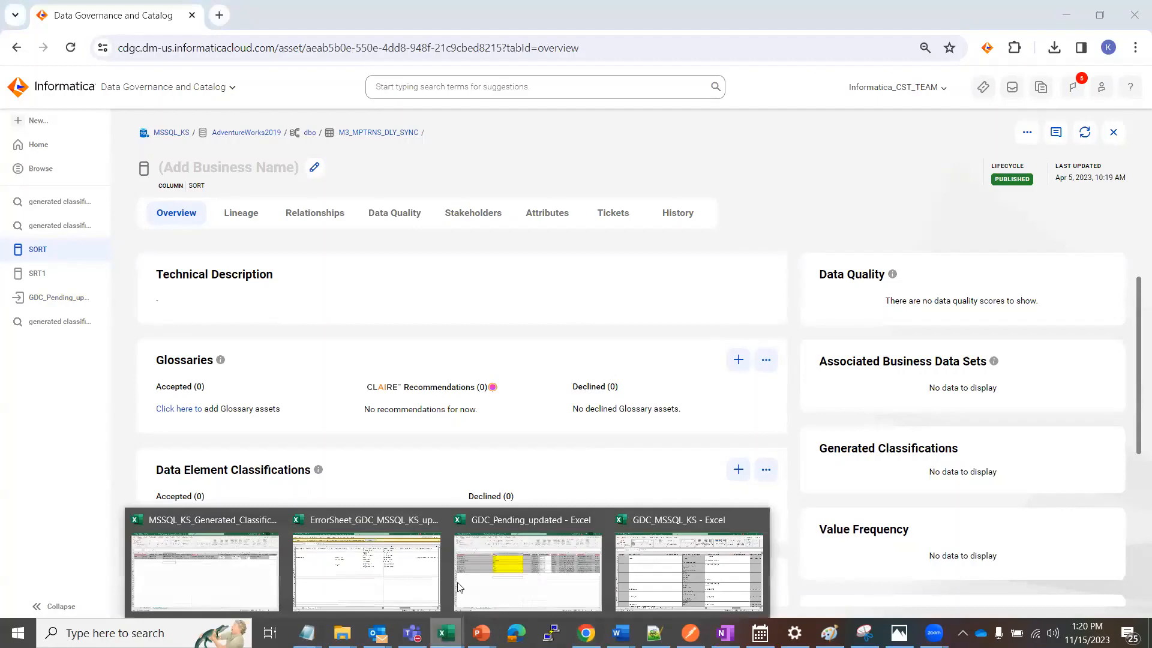
left_click(670, 566)
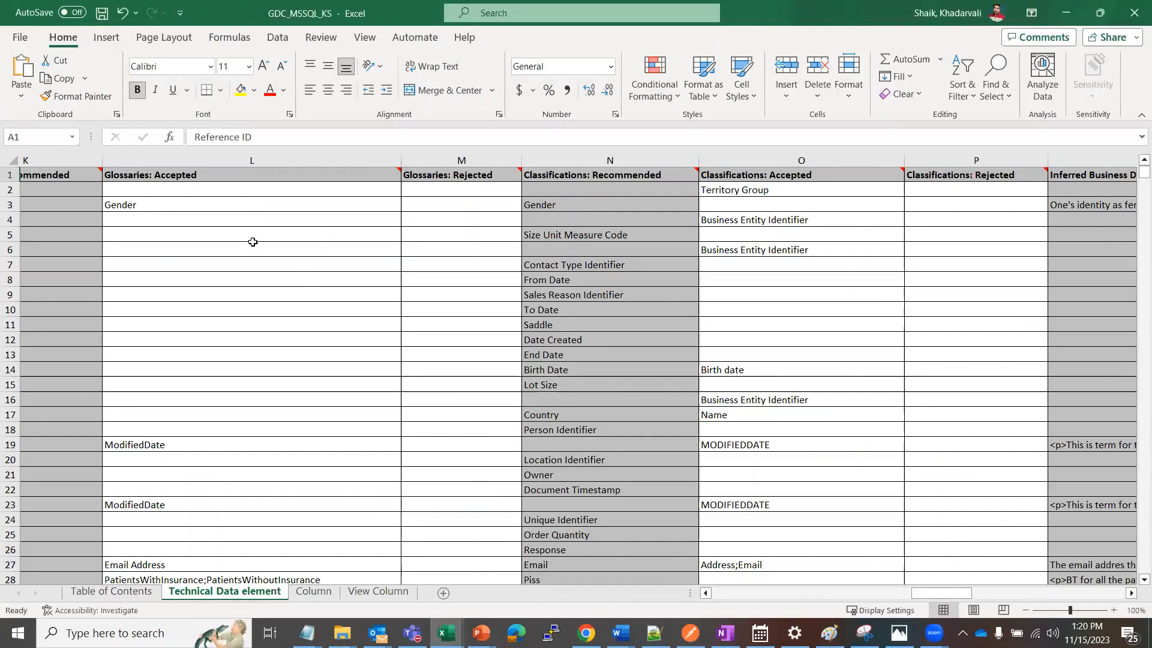
left_click(75, 170)
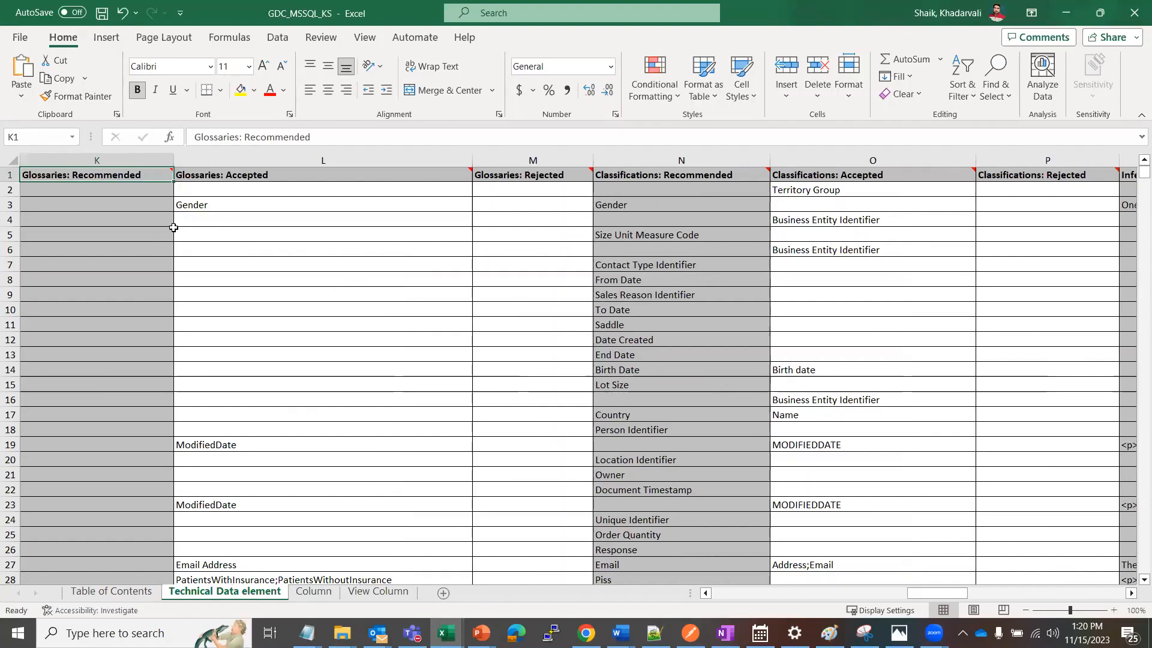
left_click(241, 207)
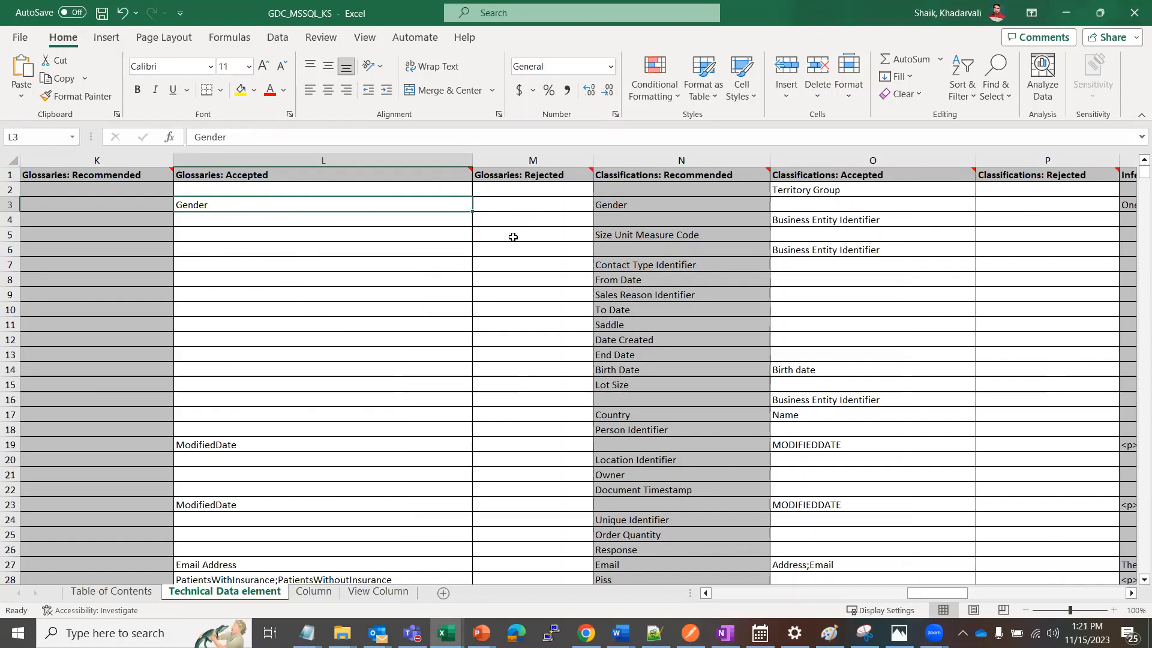
left_click(924, 202)
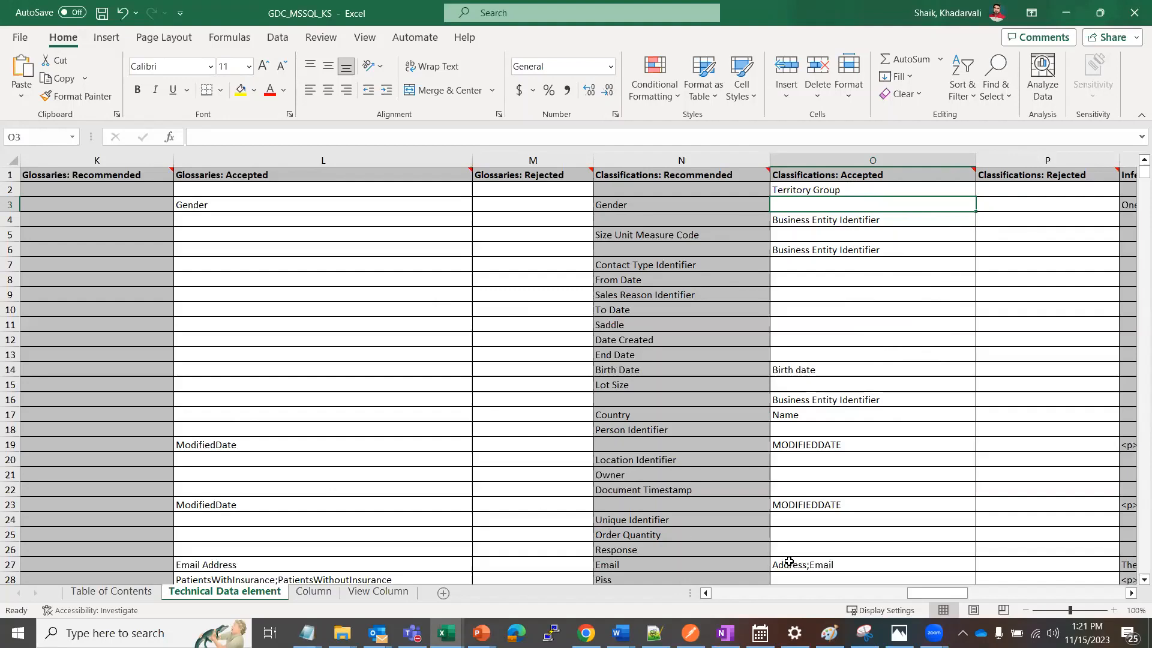
Review the Inferred Business Description, Glossaries: Accepted, Business Dataset and catalog source columns of the Technical Data element sheet
left_click_drag(945, 594, 981, 591)
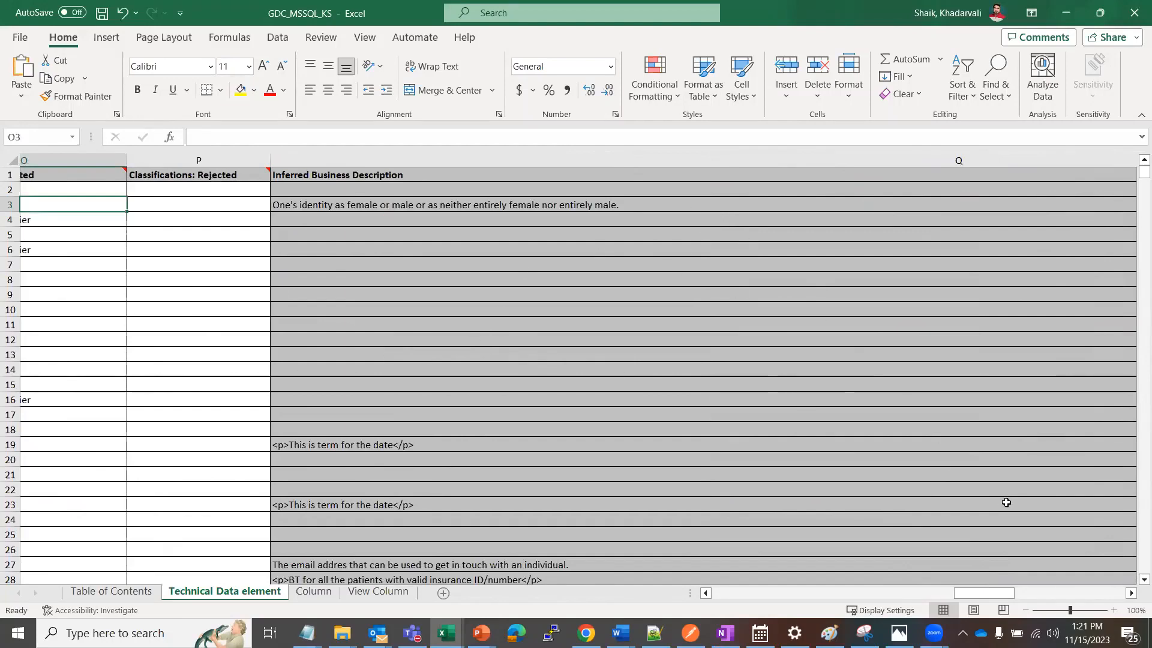
left_click_drag(981, 591, 913, 594)
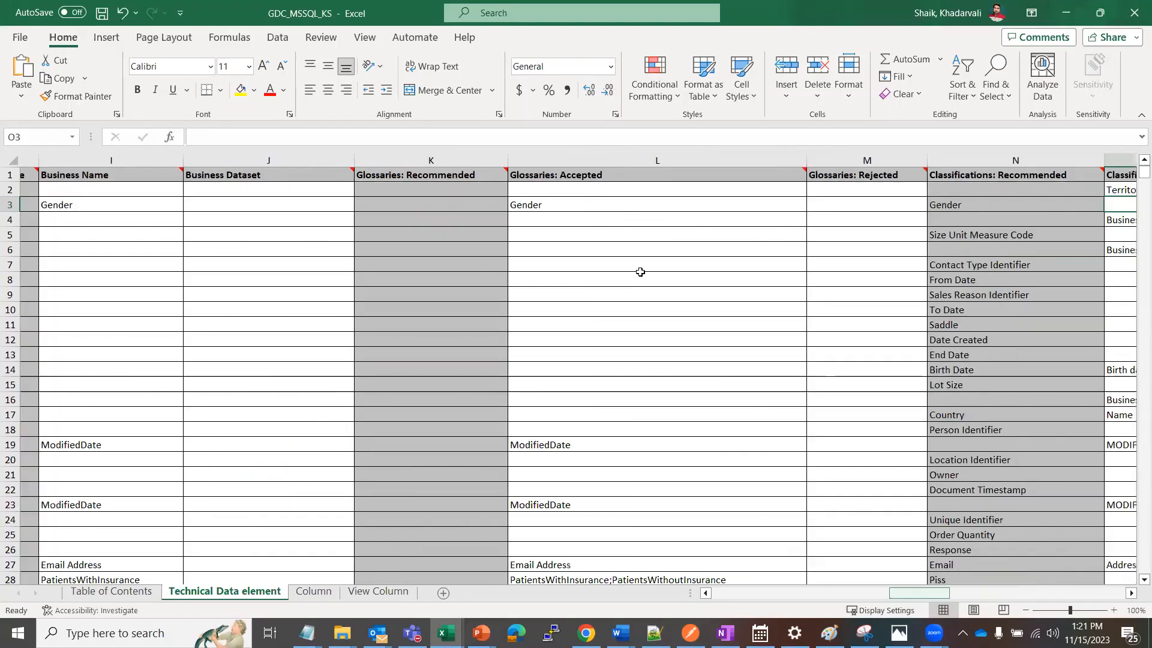
left_click(598, 164)
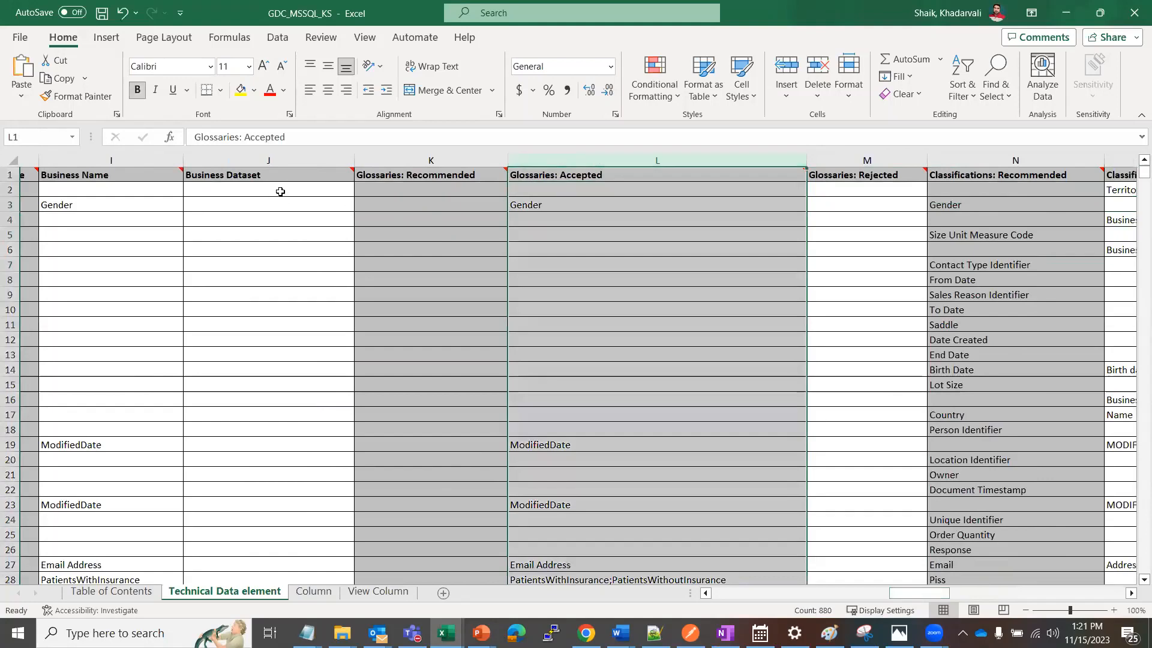
left_click(296, 160)
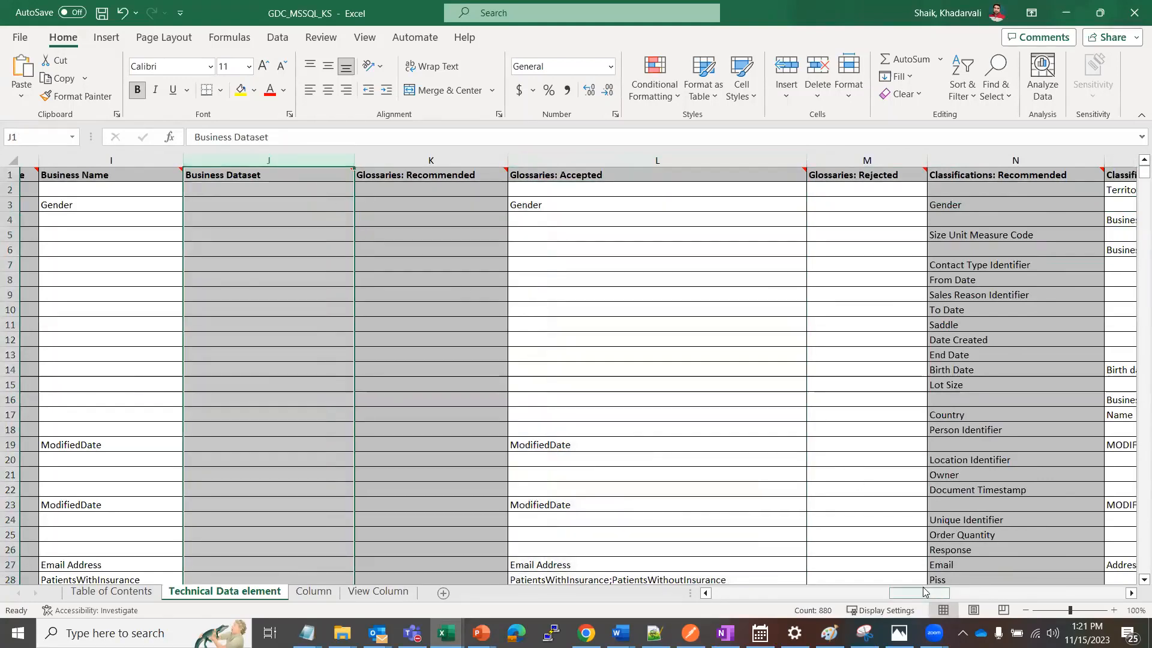
left_click_drag(935, 593, 774, 594)
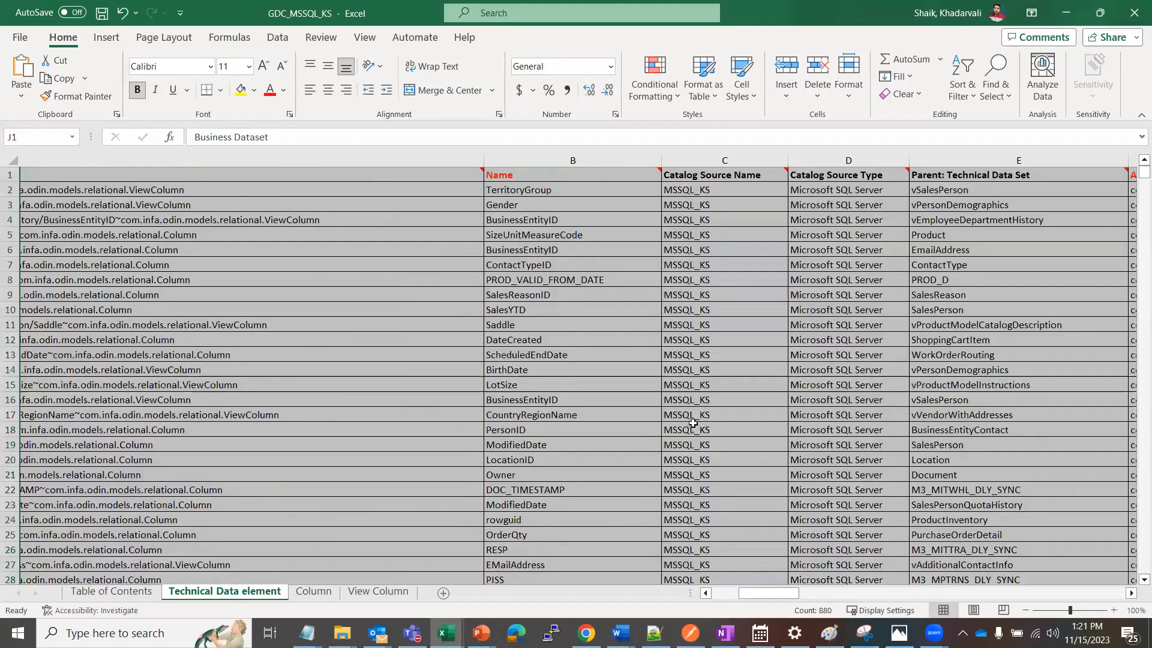
Switch to the running PowerPoint slide show at the DEMO slide
key("alt+Tab")
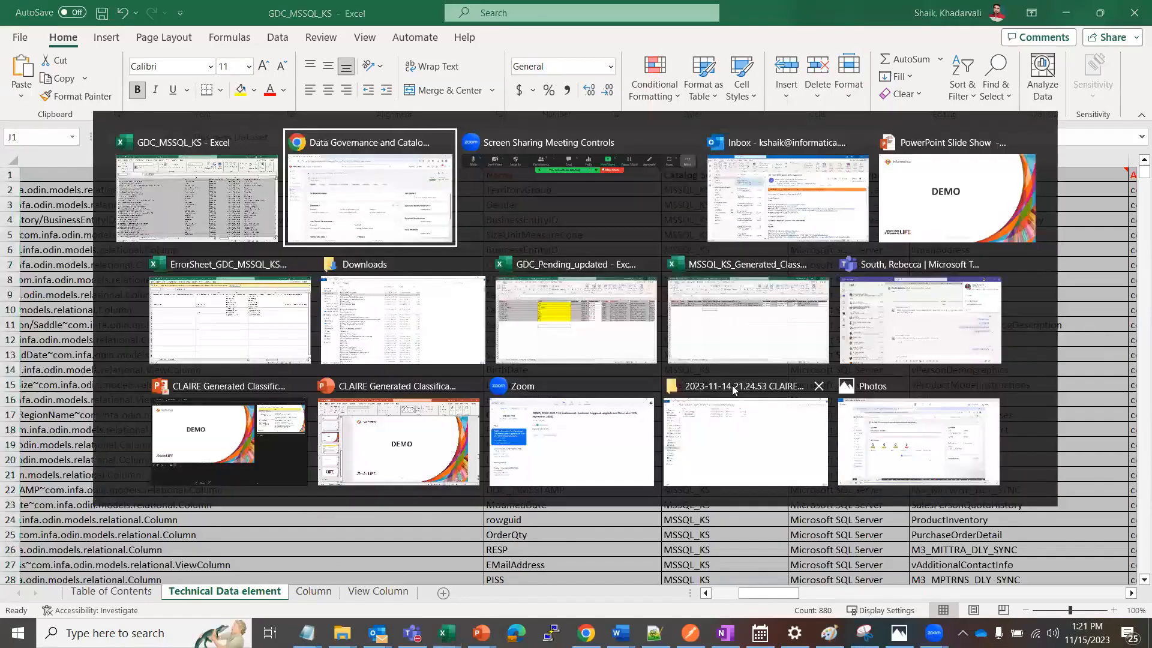
key("alt+Tab")
key("alt+Tab")
key("alt+Tab")
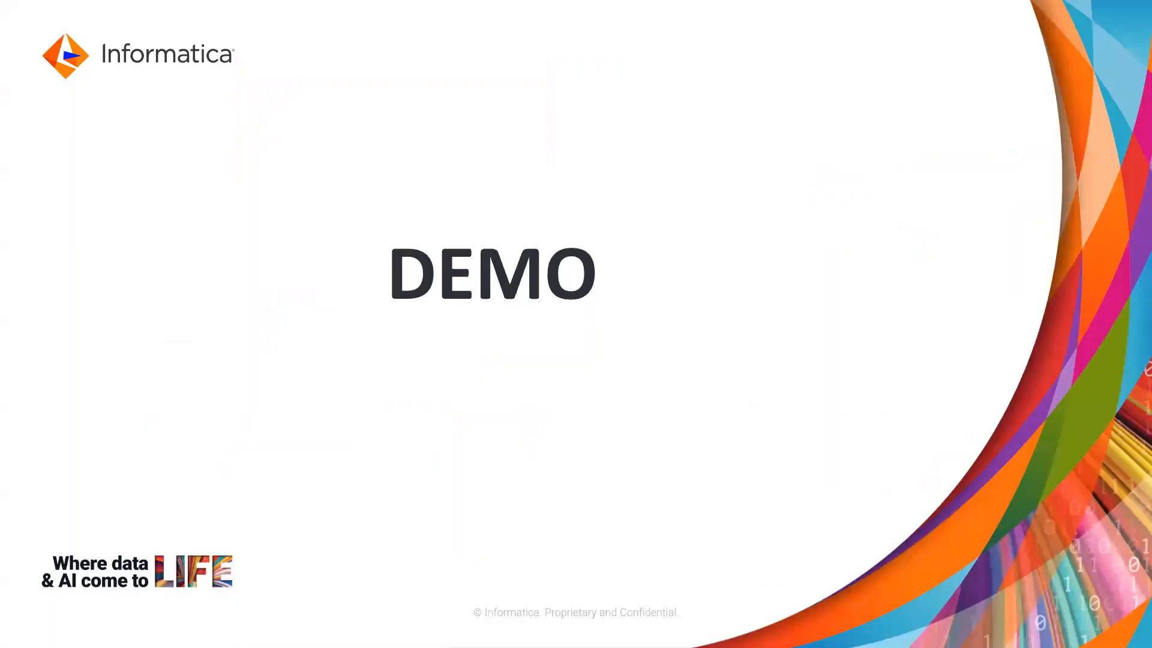